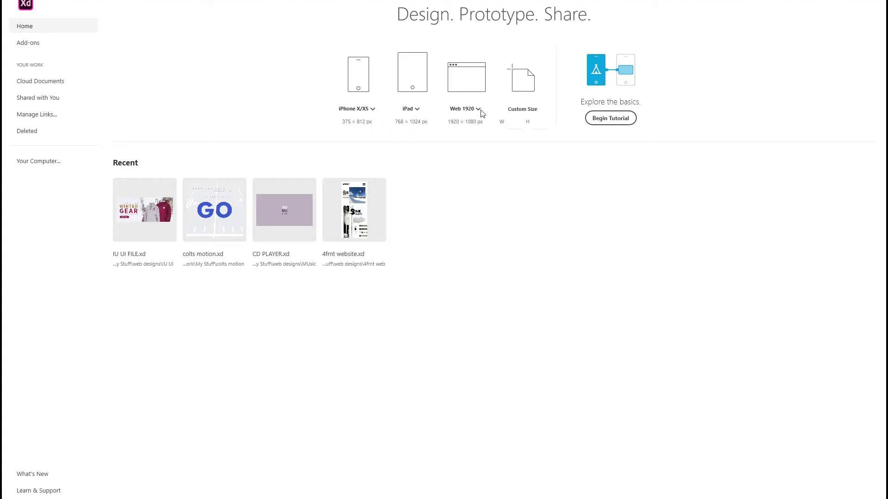
Create a Web 1920 document and draw a borderless rectangle about 1920 by 832 px across the upper part of the artboard.
{"action": "left_click", "coordinate": [478, 109]}
{"action": "left_click", "coordinate": [480, 141]}
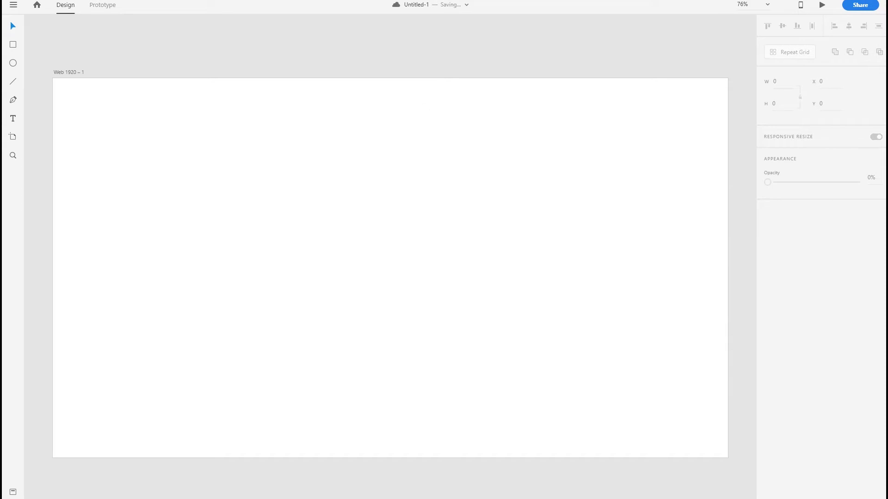
{"action": "left_click", "coordinate": [13, 44]}
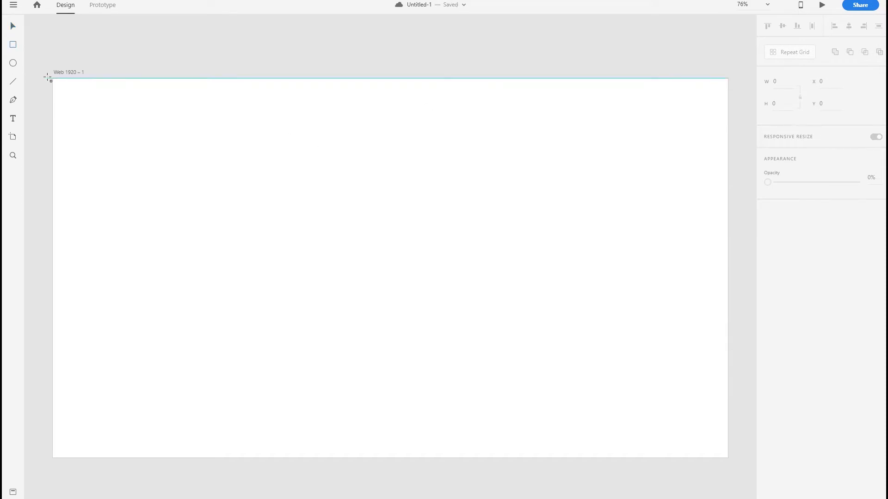
{"action": "left_click_drag", "start_coordinate": [53, 81], "coordinate": [727, 370]}
{"action": "left_click", "coordinate": [767, 296]}
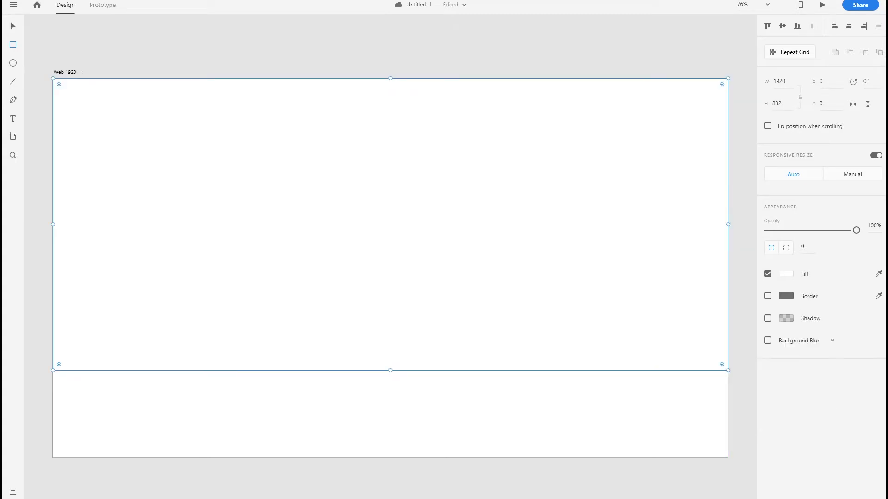
Copy the hex value 718041 from the Photoshop color picker and apply it as the rectangle's fill in Adobe XD.
{"action": "key", "text": "alt+Tab"}
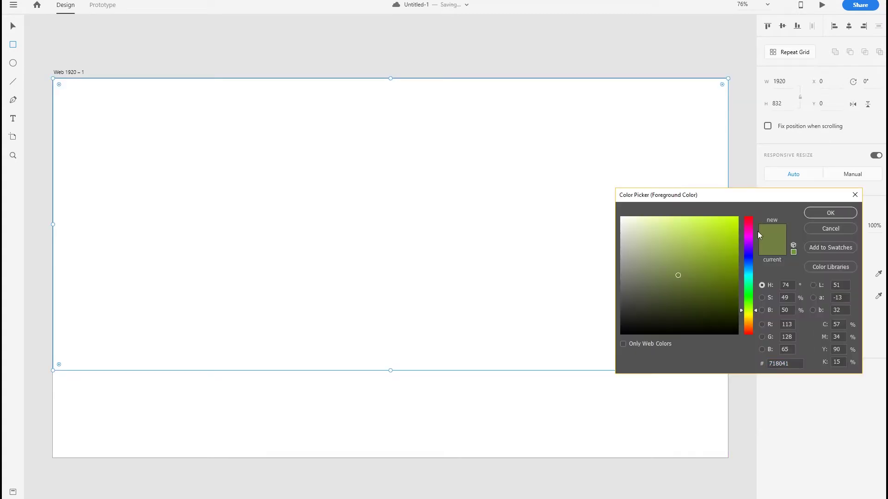
{"action": "double_click", "coordinate": [775, 364]}
{"action": "key", "text": "ctrl+c"}
{"action": "left_click", "coordinate": [828, 213]}
{"action": "left_click", "coordinate": [788, 275]}
{"action": "left_click", "coordinate": [692, 318]}
{"action": "key", "text": "ctrl+v"}
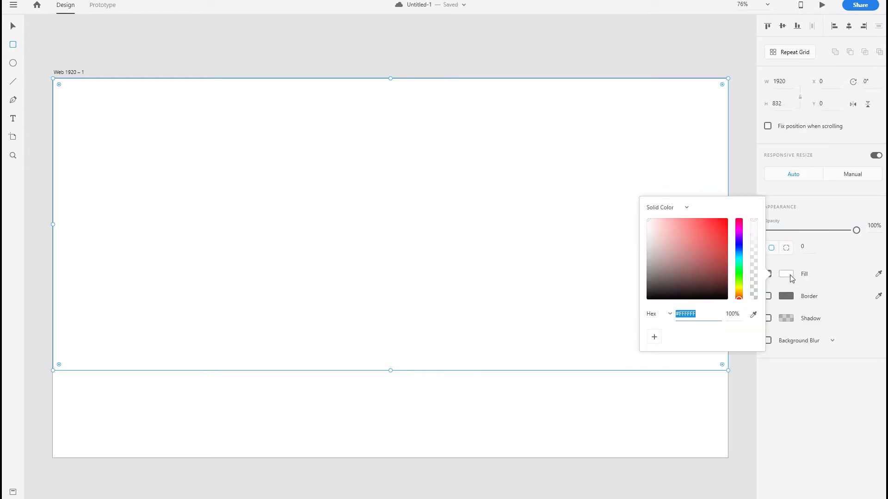
{"action": "key", "text": "Return"}
{"action": "left_click", "coordinate": [13, 27]}
{"action": "left_click", "coordinate": [126, 45]}
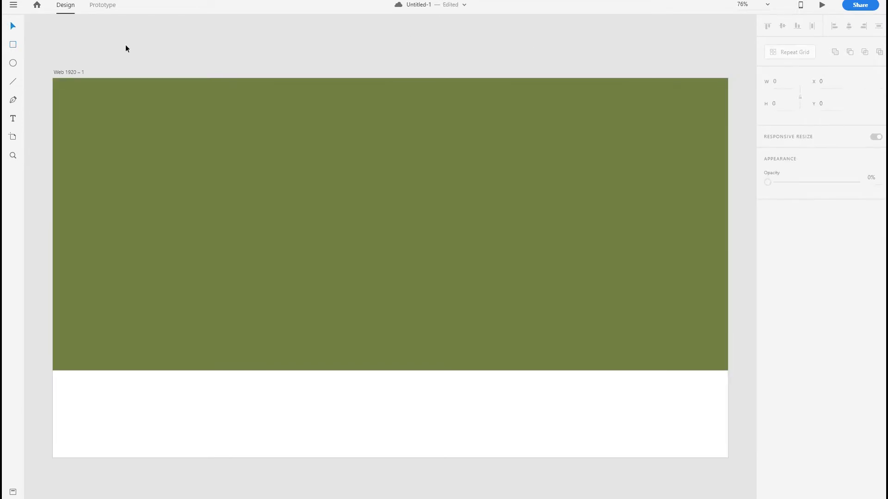
Draw a vertical line the full 1080 px height of the artboard and move it to X 110.5 as the left margin.
{"action": "scroll", "coordinate": [153, 65], "scroll_direction": "up", "scroll_amount": 1}
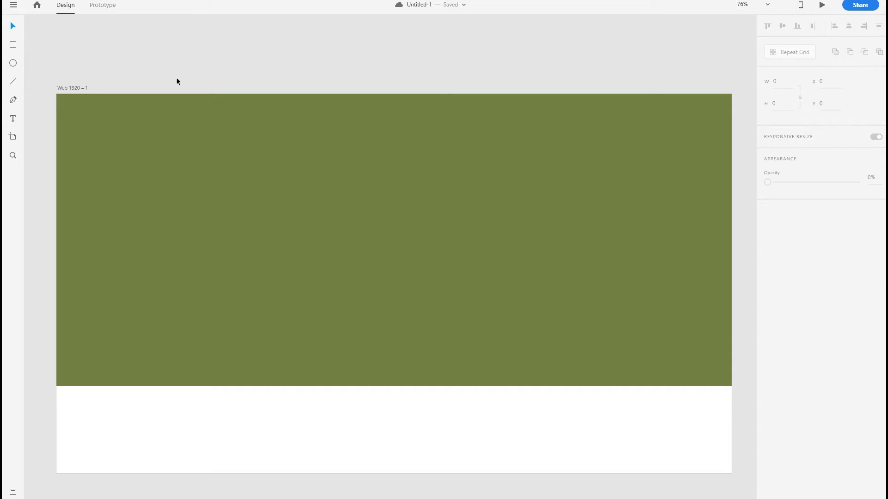
{"action": "left_click", "coordinate": [13, 81]}
{"action": "left_click_drag", "start_coordinate": [68, 95], "coordinate": [68, 474]}
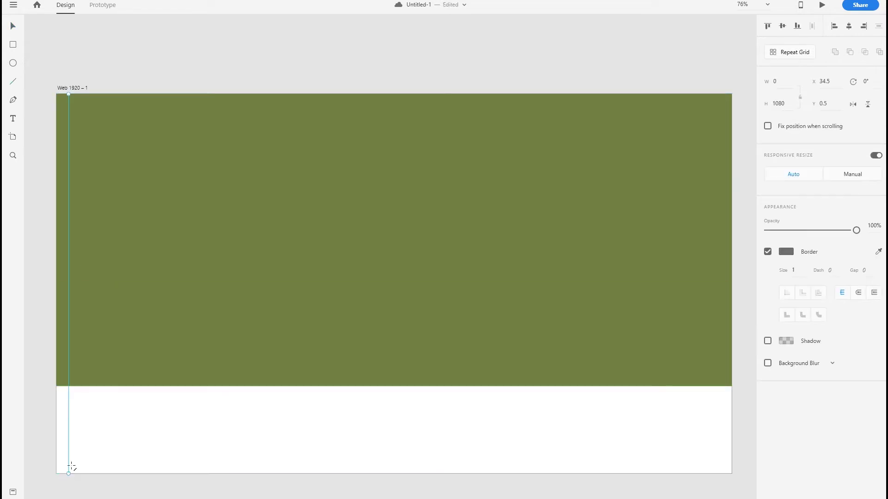
{"action": "key", "text": "v"}
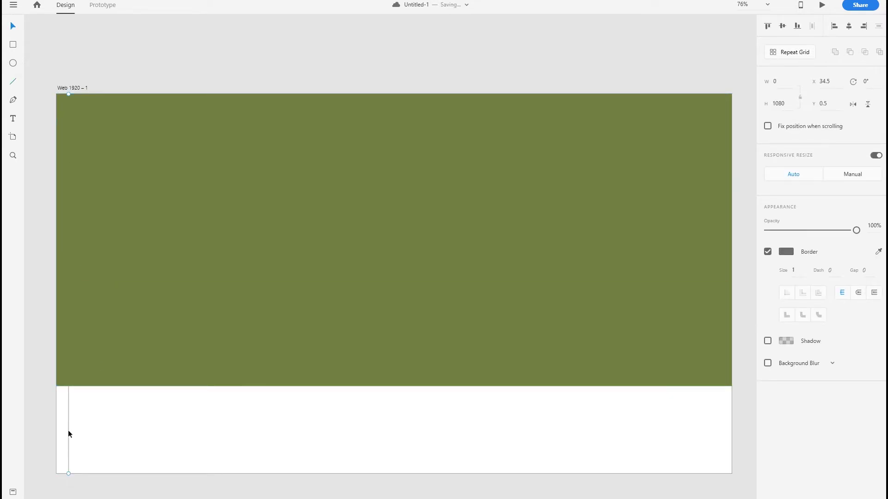
{"action": "left_click_drag", "start_coordinate": [68, 430], "coordinate": [95, 432]}
Change the margin line's border color to a bright cyan.
{"action": "left_click", "coordinate": [784, 253]}
{"action": "left_click", "coordinate": [739, 224]}
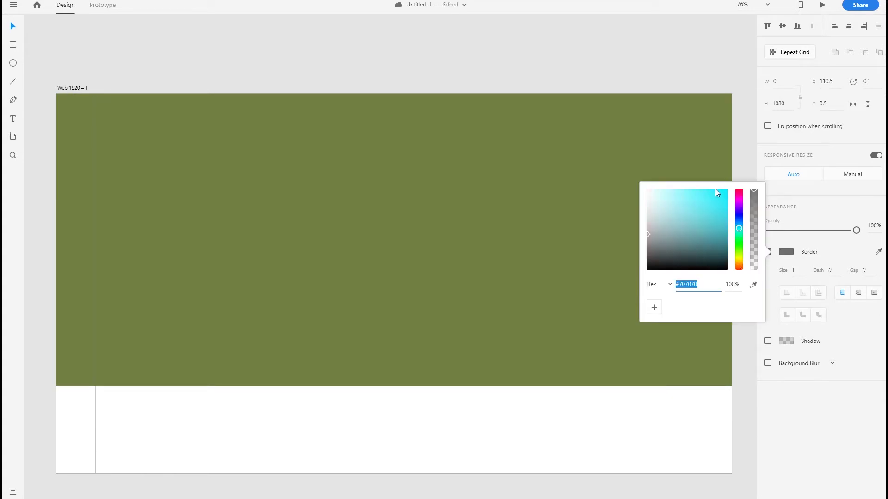
{"action": "left_click", "coordinate": [715, 189]}
{"action": "left_click", "coordinate": [620, 60]}
Duplicate the cyan line to the artboard's right margin at X 1809.5, using a temporary white square to match the spacing, and save.
{"action": "left_click_drag", "start_coordinate": [95, 248], "coordinate": [690, 271], "text": "alt"}
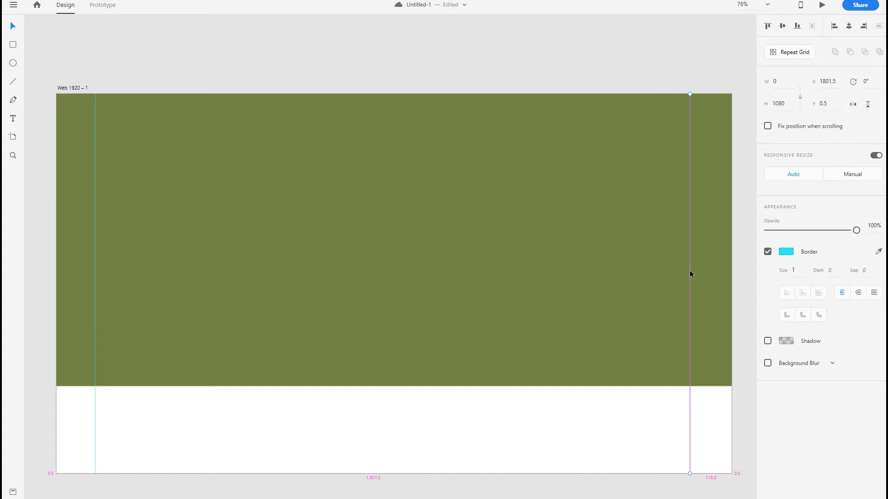
{"action": "left_click", "coordinate": [16, 45]}
{"action": "mouse_move", "coordinate": [55, 160]}
{"action": "left_mouse_down"}
{"action": "mouse_move", "coordinate": [97, 210]}
{"action": "mouse_move", "coordinate": [64, 162]}
{"action": "mouse_move", "coordinate": [95, 193]}
{"action": "mouse_move", "coordinate": [713, 185]}
{"action": "left_mouse_up"}
{"action": "key", "text": "ctrl+z"}
{"action": "left_click_drag", "start_coordinate": [689, 229], "coordinate": [692, 230]}
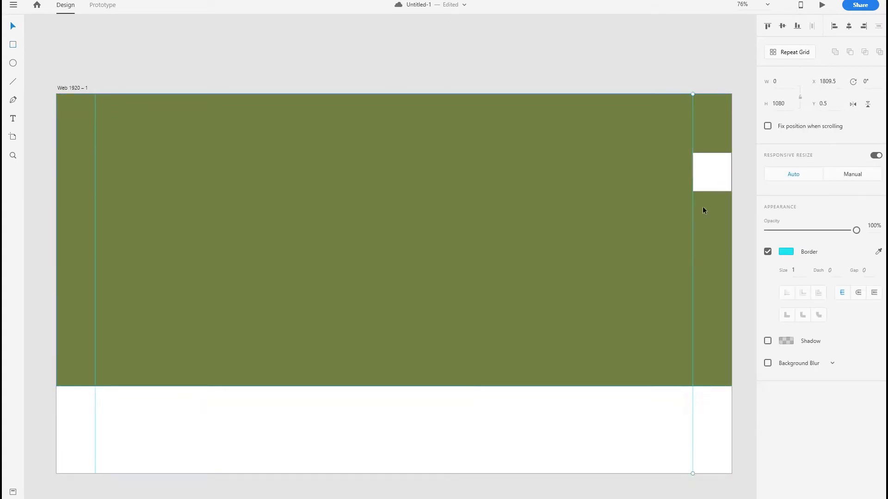
{"action": "left_click", "coordinate": [706, 184]}
{"action": "key", "text": "Delete"}
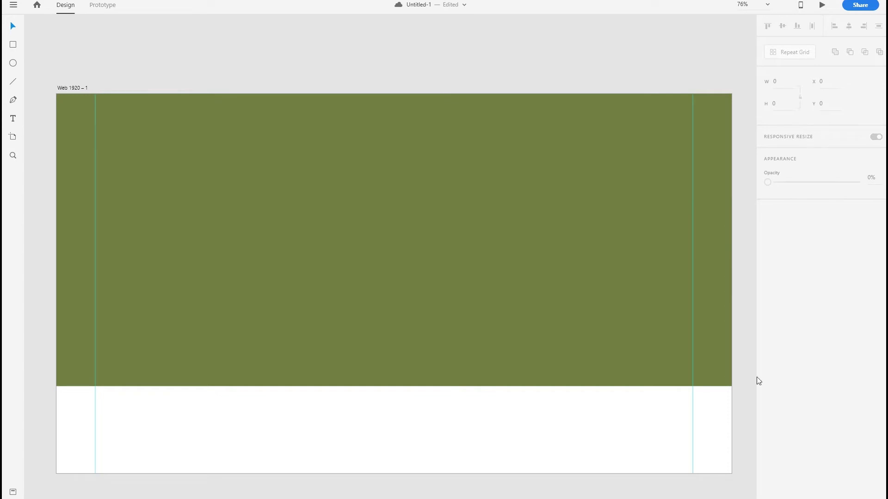
{"action": "key", "text": "ctrl+s"}
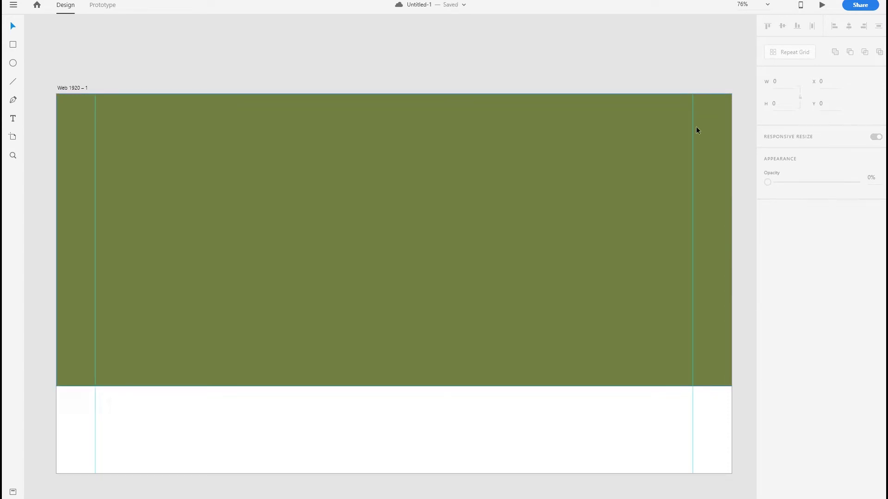
Import the white Maverick logo onto the artboard.
{"action": "left_click", "coordinate": [13, 5]}
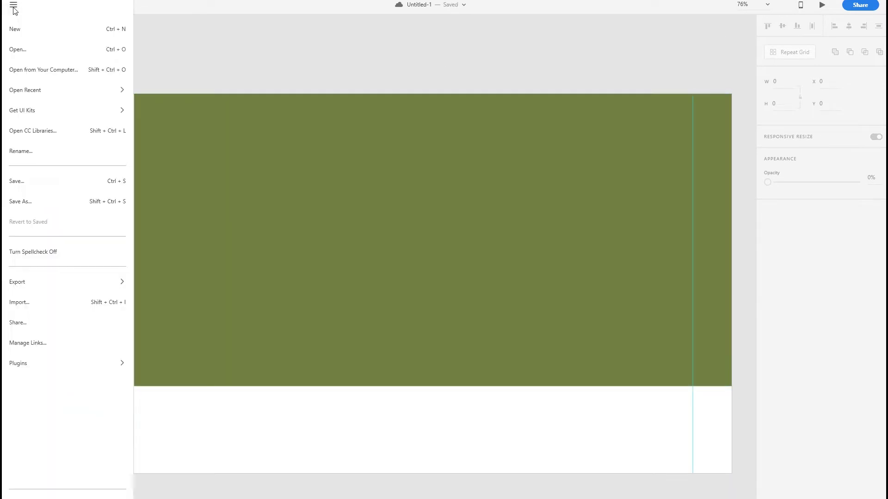
{"action": "left_click", "coordinate": [28, 302]}
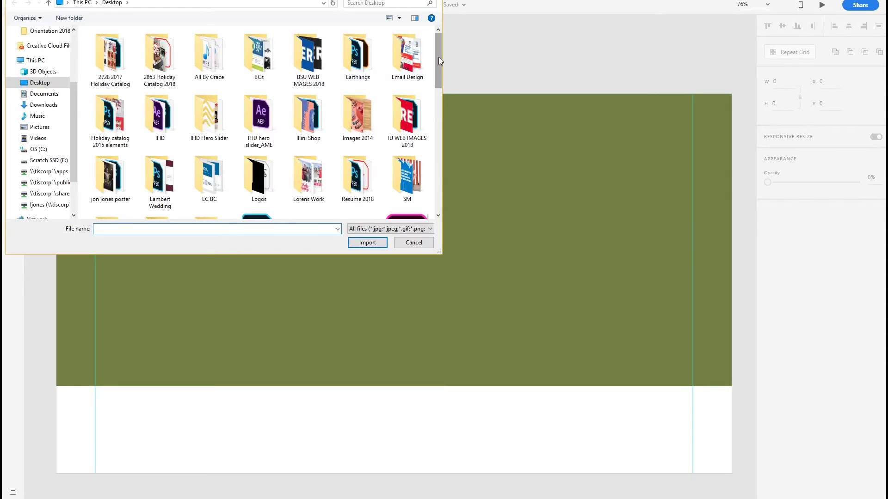
{"action": "double_click", "coordinate": [209, 118]}
{"action": "left_click", "coordinate": [161, 52]}
{"action": "left_click", "coordinate": [367, 242]}
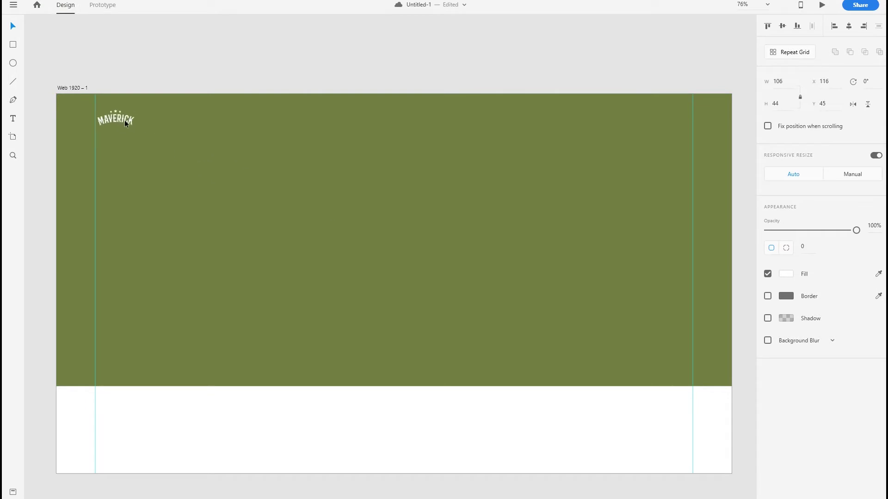
Align the Maverick logo with the left margin line at X 111 and nudge it slightly down in the header.
{"action": "left_click_drag", "start_coordinate": [125, 120], "coordinate": [124, 118]}
{"action": "left_click_drag", "start_coordinate": [353, 290], "coordinate": [337, 265]}
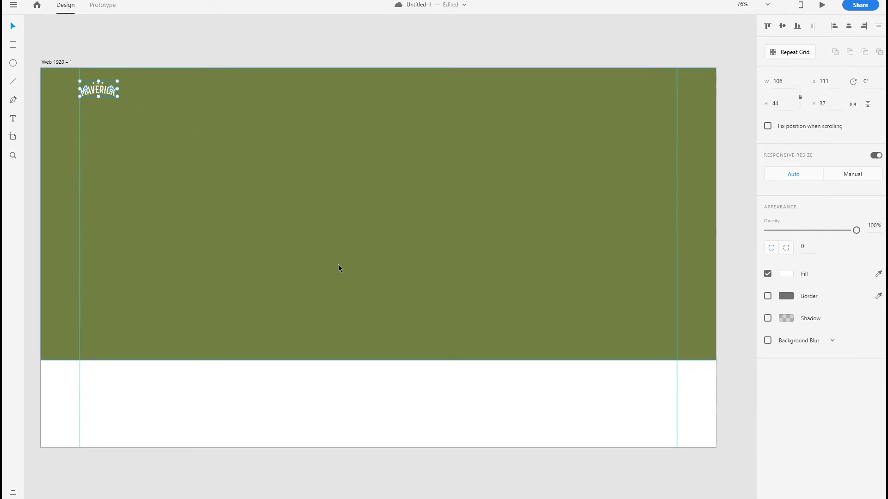
{"action": "left_click", "coordinate": [439, 35]}
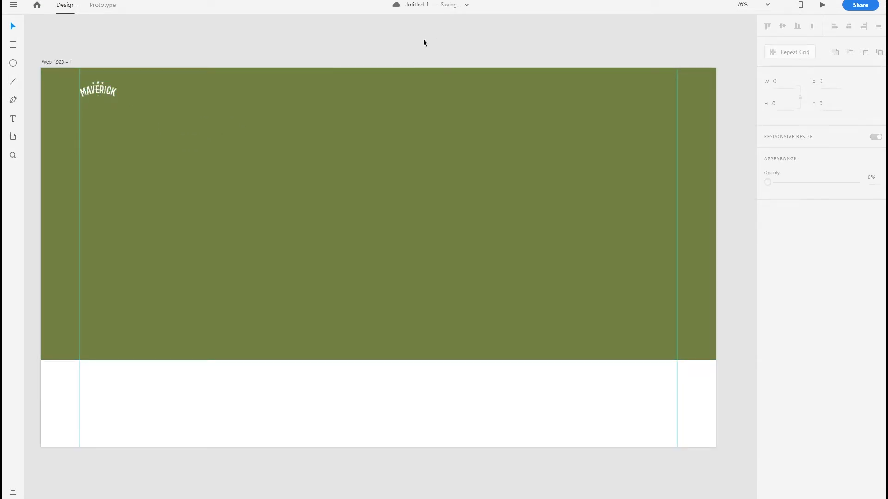
{"action": "left_click_drag", "start_coordinate": [98, 90], "coordinate": [98, 92]}
{"action": "left_click", "coordinate": [292, 48]}
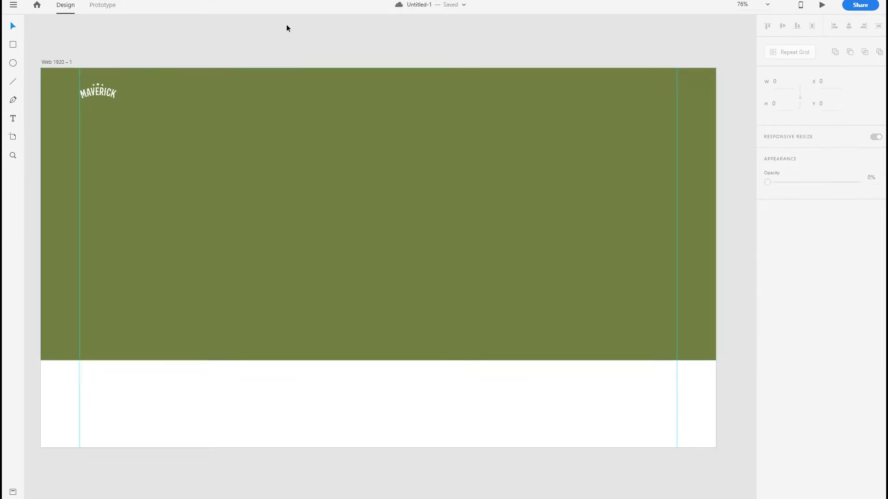
{"action": "left_click", "coordinate": [325, 128]}
{"action": "left_click", "coordinate": [786, 367]}
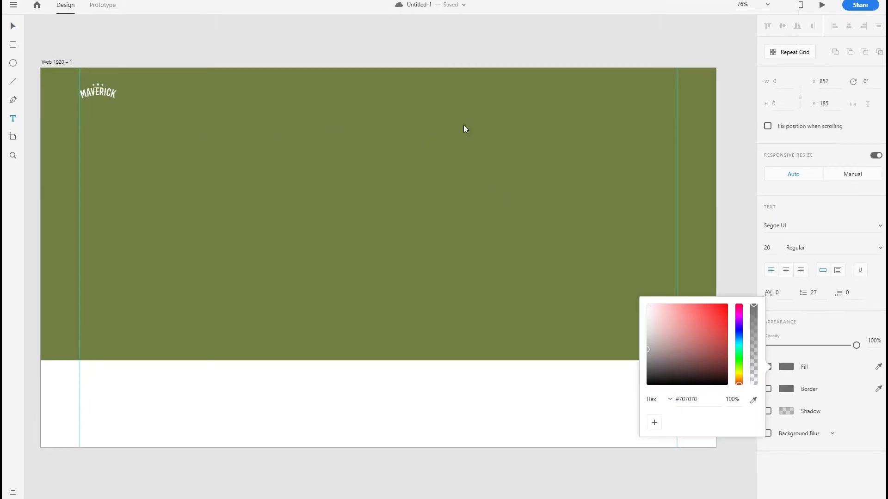
{"action": "left_click_drag", "start_coordinate": [710, 398], "coordinate": [669, 404]}
{"action": "type", "text": "ffffff"}
{"action": "key", "text": "Return"}
{"action": "left_click", "coordinate": [413, 184]}
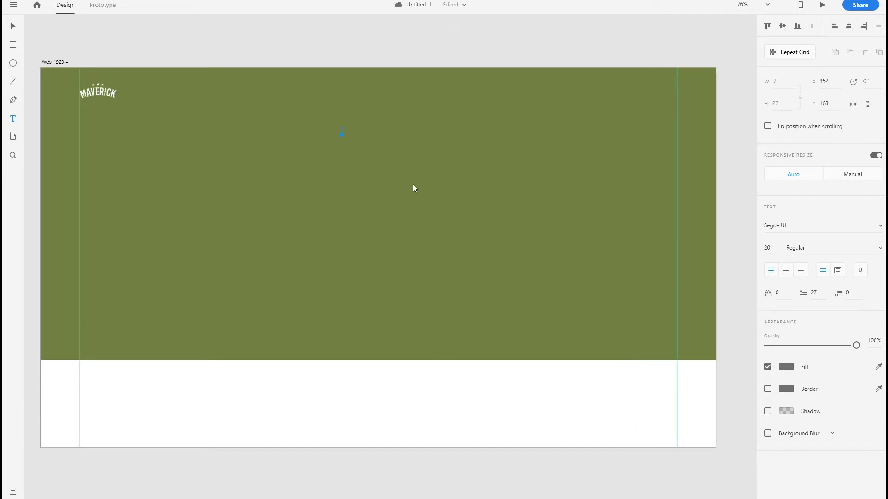
Add a white (FFFFFF) navigation text line reading SHOP, OUR COMPANY, WHY CHOOSE US? and CONTACT, with widened gaps between the items.
{"action": "left_click", "coordinate": [345, 154]}
{"action": "left_click", "coordinate": [786, 367]}
{"action": "type", "text": "FFFFFF"}
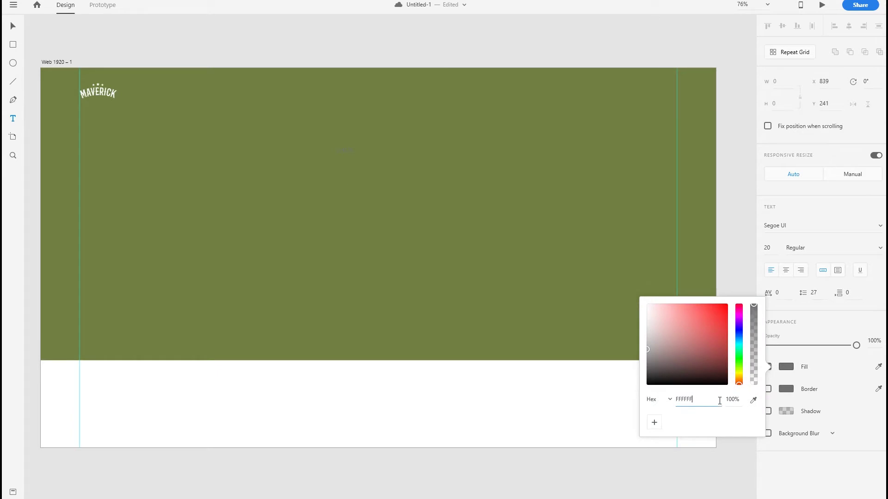
{"action": "key", "text": "Return"}
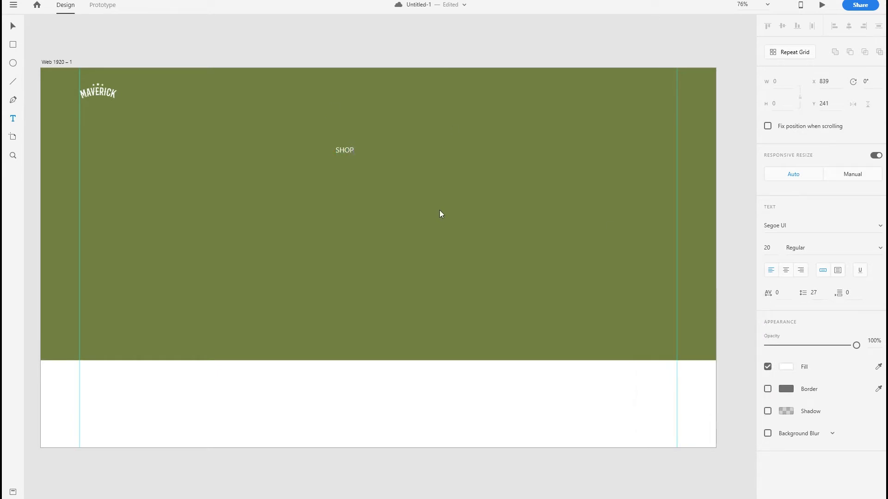
{"action": "type", "text": "OUR COMPANY            WHY CHOOSE US?             CONTACT"}
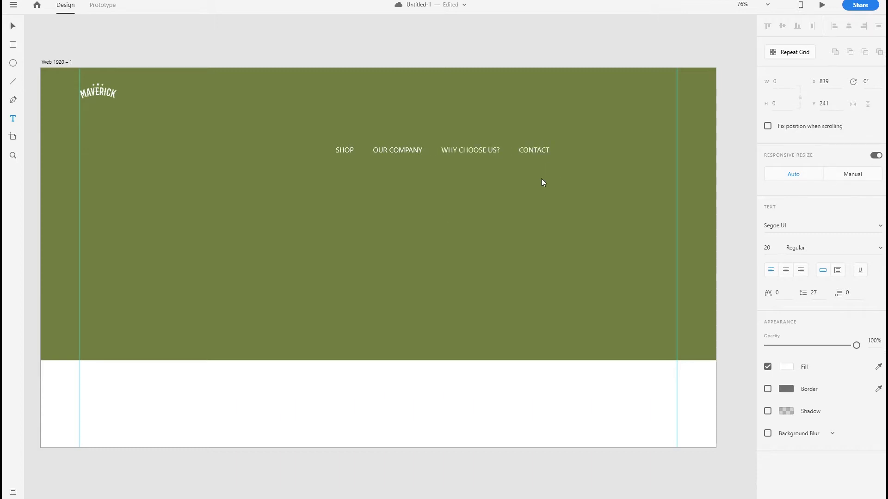
{"action": "left_click", "coordinate": [442, 150]}
{"action": "left_click", "coordinate": [372, 150]}
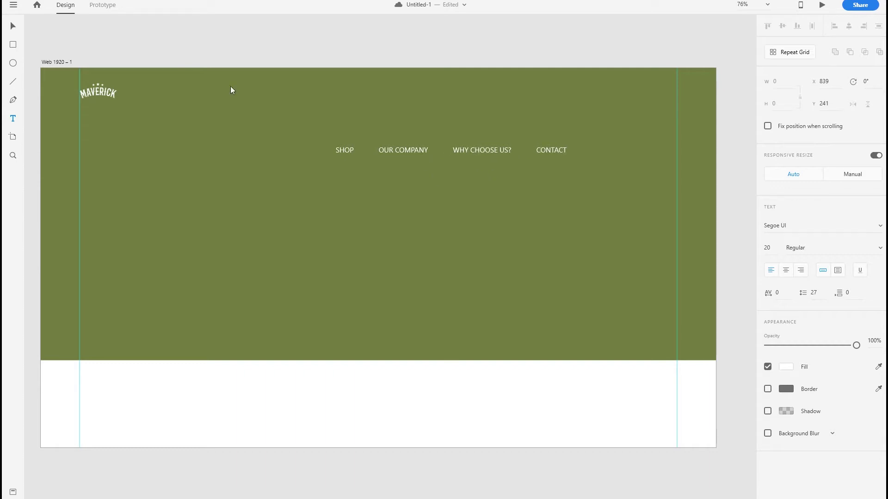
Set the navigation text's font to Mrs Eaves OT, keeping the Roman style.
{"action": "left_click", "coordinate": [13, 26]}
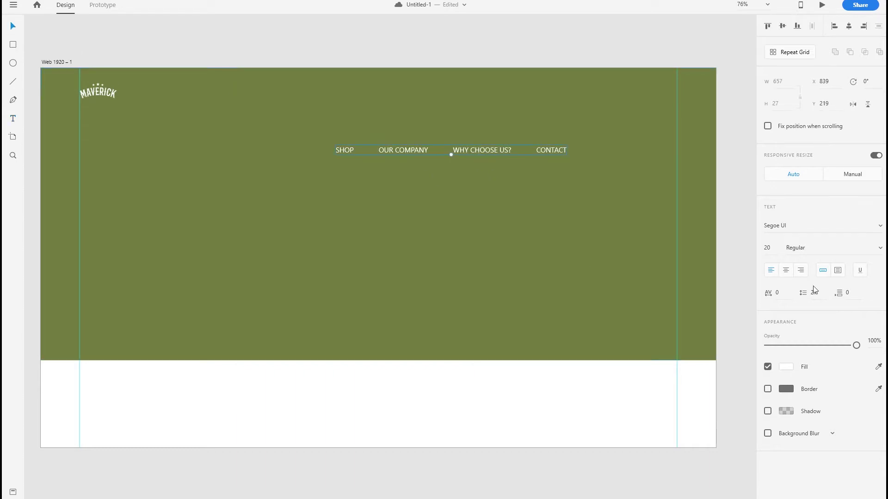
{"action": "left_click", "coordinate": [880, 228]}
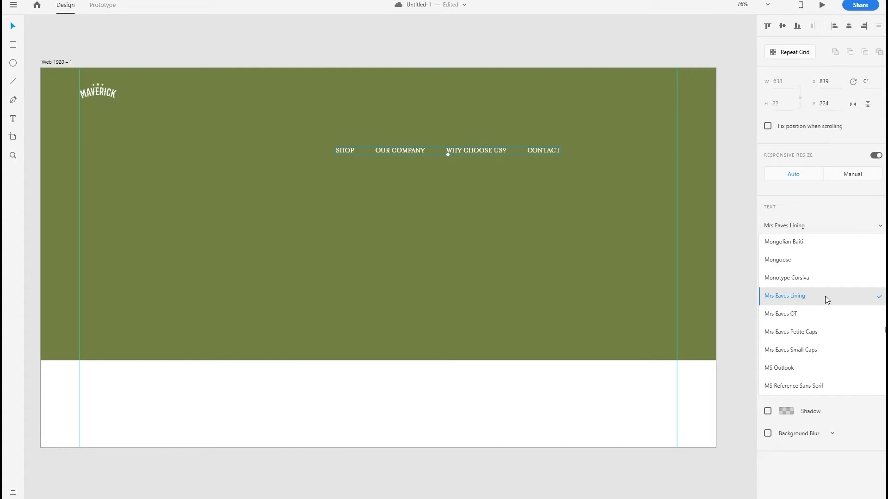
{"action": "left_click", "coordinate": [821, 314]}
{"action": "left_click", "coordinate": [879, 248]}
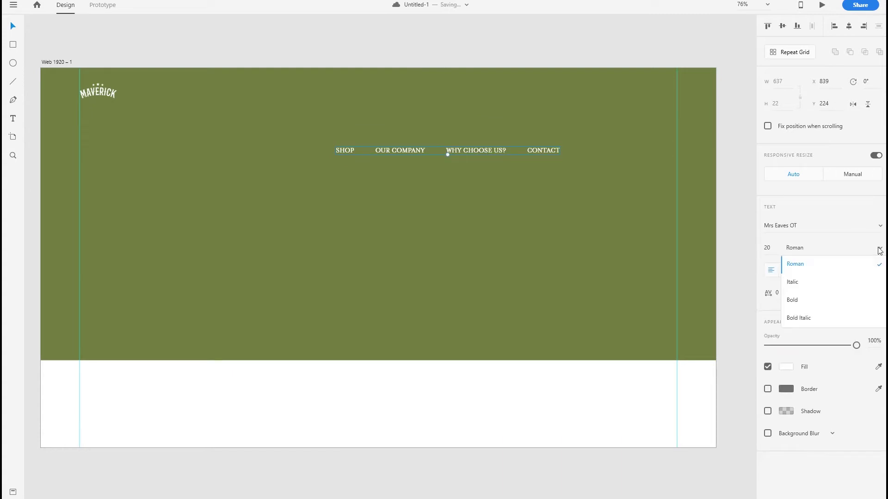
{"action": "left_click", "coordinate": [742, 228]}
{"action": "left_click", "coordinate": [735, 152]}
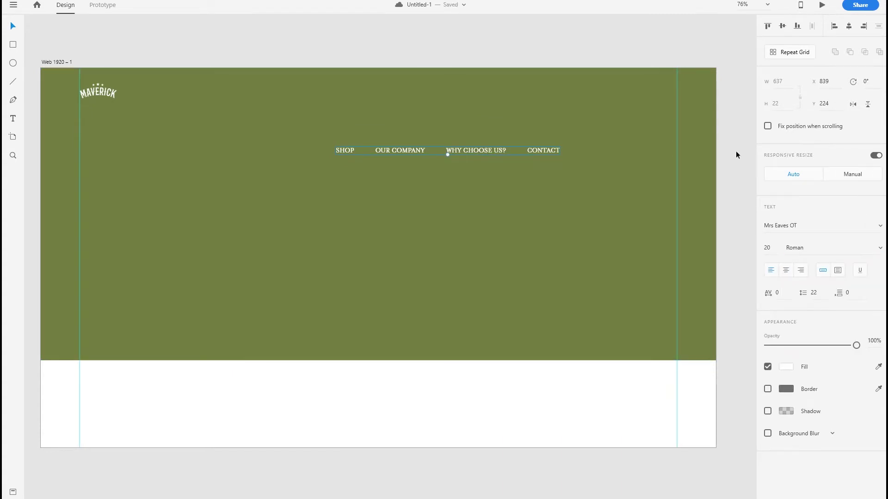
Move the navigation text up into the header at X 1019, Y 42.
{"action": "left_click", "coordinate": [478, 158], "text": "ctrl"}
{"action": "left_click", "coordinate": [480, 159]}
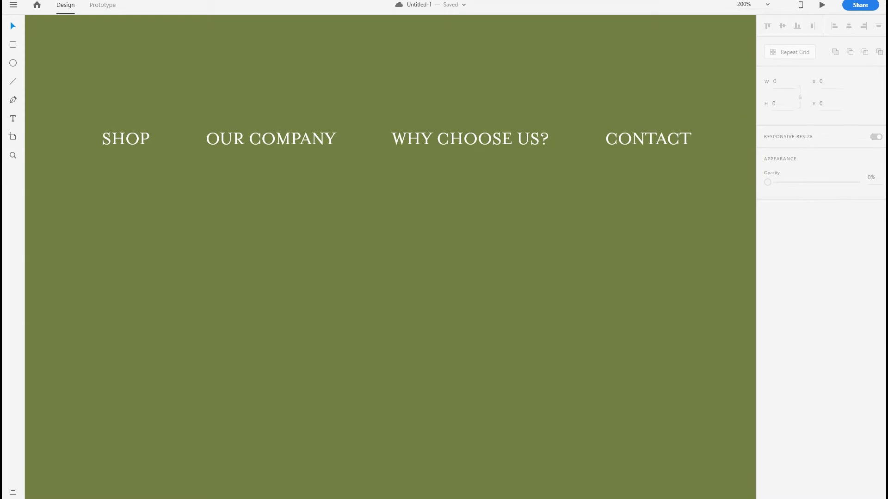
{"action": "scroll", "coordinate": [525, 215], "scroll_direction": "down", "scroll_amount": 6}
{"action": "left_click_drag", "start_coordinate": [528, 220], "coordinate": [533, 150]}
Import the white social media icons and place them beside CONTACT against the right margin line at X 1747, Y 46.
{"action": "left_click", "coordinate": [13, 5]}
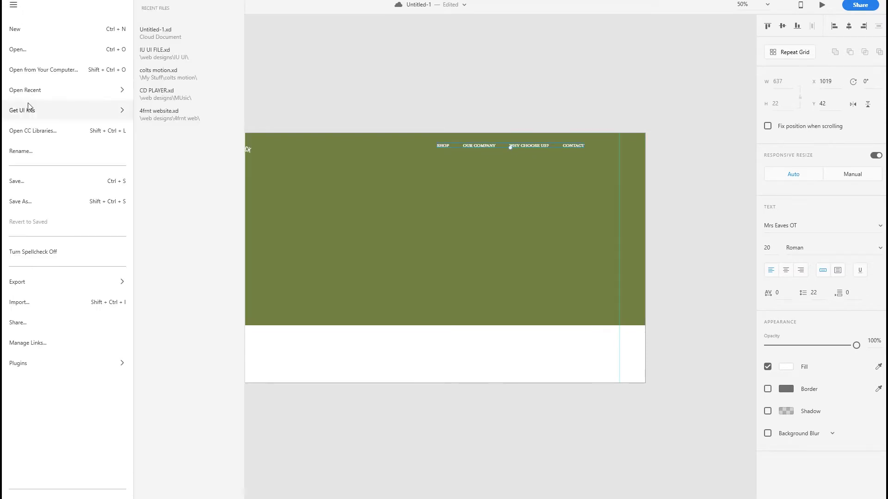
{"action": "left_click", "coordinate": [50, 296]}
{"action": "double_click", "coordinate": [363, 71]}
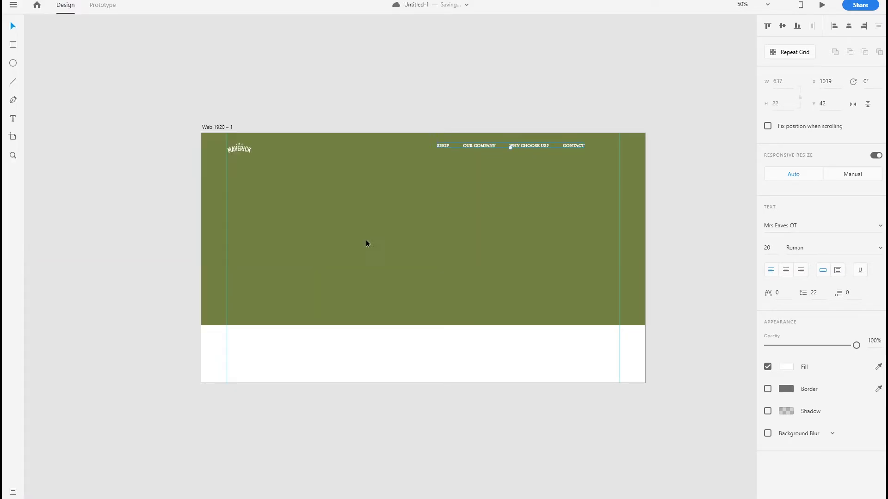
{"action": "left_click_drag", "start_coordinate": [425, 259], "coordinate": [653, 134]}
{"action": "scroll", "coordinate": [597, 150], "scroll_direction": "up", "scroll_amount": 2}
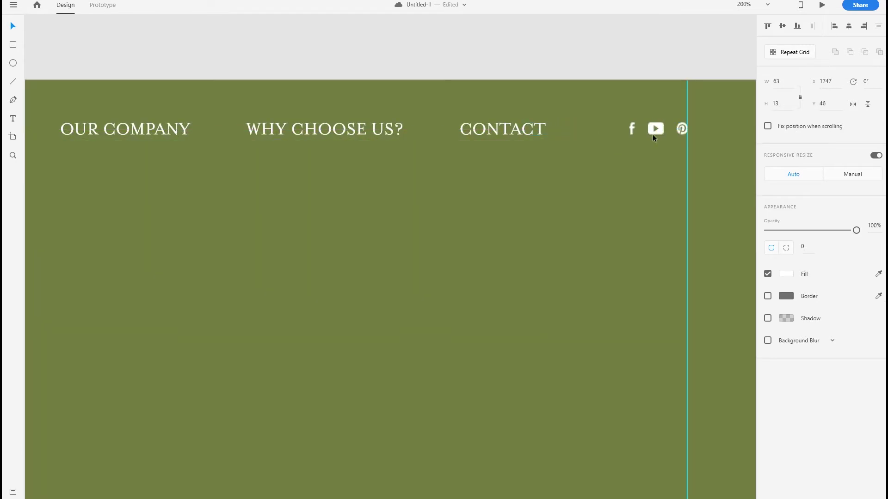
{"action": "scroll", "coordinate": [656, 188], "scroll_direction": "down", "scroll_amount": 5}
{"action": "key", "text": "Escape"}
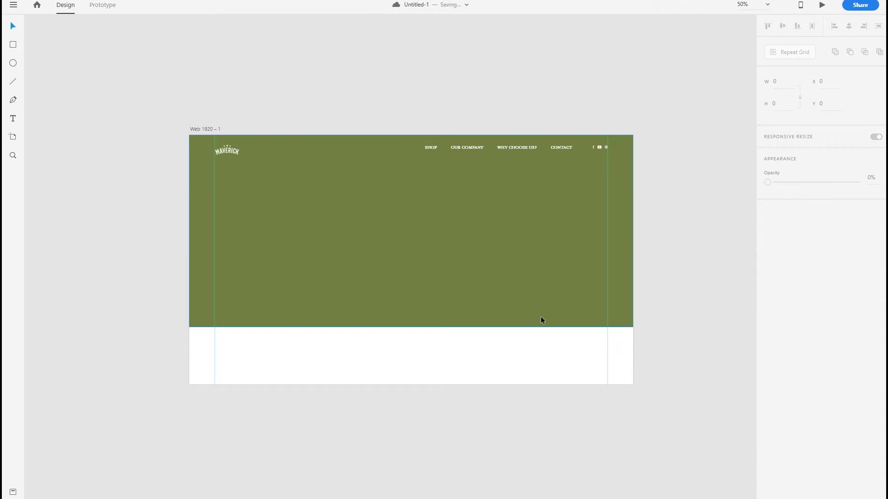
Import package 1.png, position it over the lower left of the hero section at X 129, Y 276, and save the document.
{"action": "scroll", "coordinate": [504, 296], "scroll_direction": "down", "scroll_amount": 1}
{"action": "left_click", "coordinate": [12, 6]}
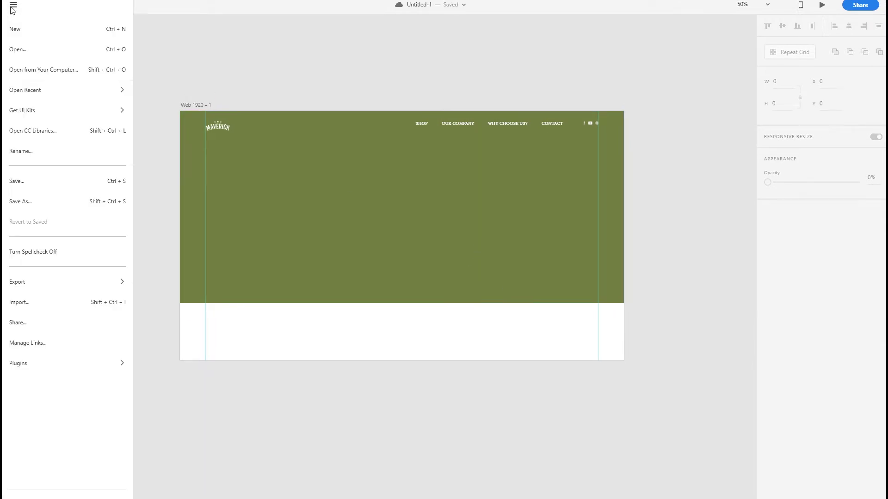
{"action": "left_click", "coordinate": [86, 303]}
{"action": "left_click", "coordinate": [199, 54]}
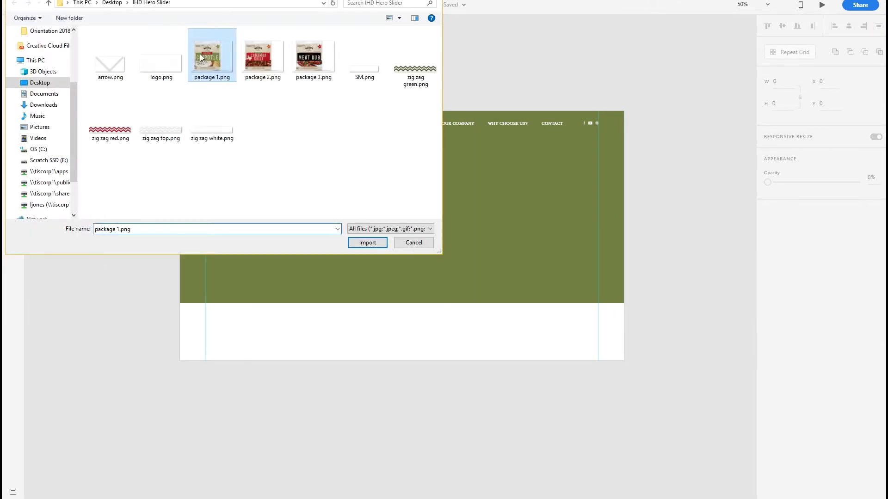
{"action": "left_click", "coordinate": [369, 243]}
{"action": "left_click_drag", "start_coordinate": [390, 290], "coordinate": [325, 276]}
{"action": "left_click", "coordinate": [13, 4]}
{"action": "left_click", "coordinate": [71, 181]}
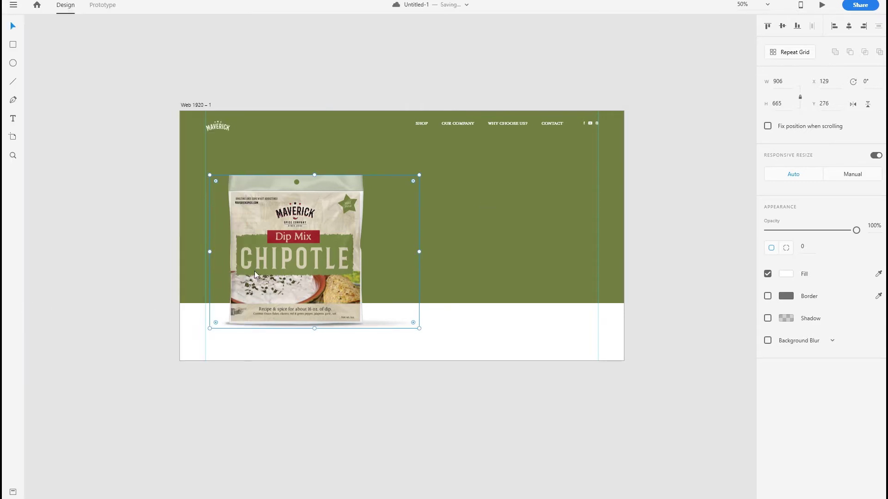
Import zig zag green.png and place it across the left margin line, overlapping the package's left edge.
{"action": "key", "text": "ctrl+shift+i"}
{"action": "left_click", "coordinate": [410, 70]}
{"action": "left_click", "coordinate": [369, 242]}
{"action": "left_click_drag", "start_coordinate": [388, 234], "coordinate": [233, 221]}
{"action": "left_click", "coordinate": [456, 319]}
{"action": "left_click_drag", "start_coordinate": [371, 342], "coordinate": [360, 321]}
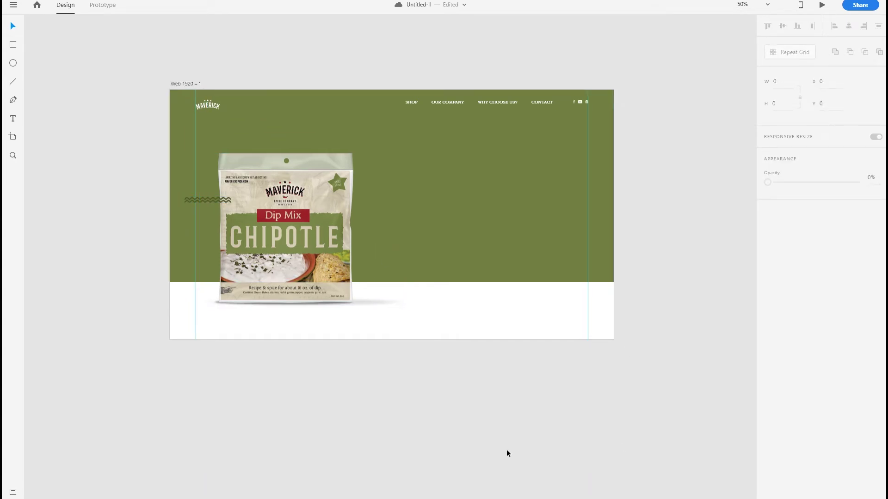
Add a two-line text reading DIP INTO CHIPOTLE to the right of the package and enlarge it to size 106.
{"action": "scroll", "coordinate": [507, 453], "scroll_direction": "right", "scroll_amount": 1}
{"action": "left_click", "coordinate": [6, 121]}
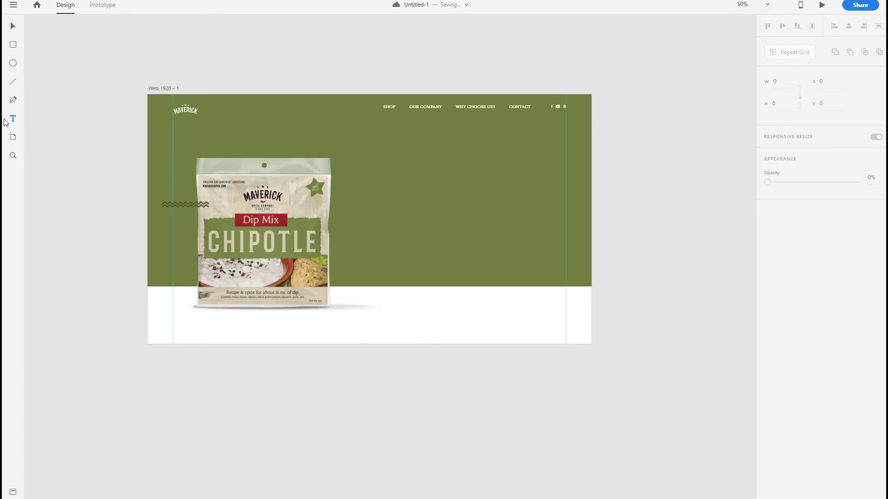
{"action": "left_click", "coordinate": [440, 192]}
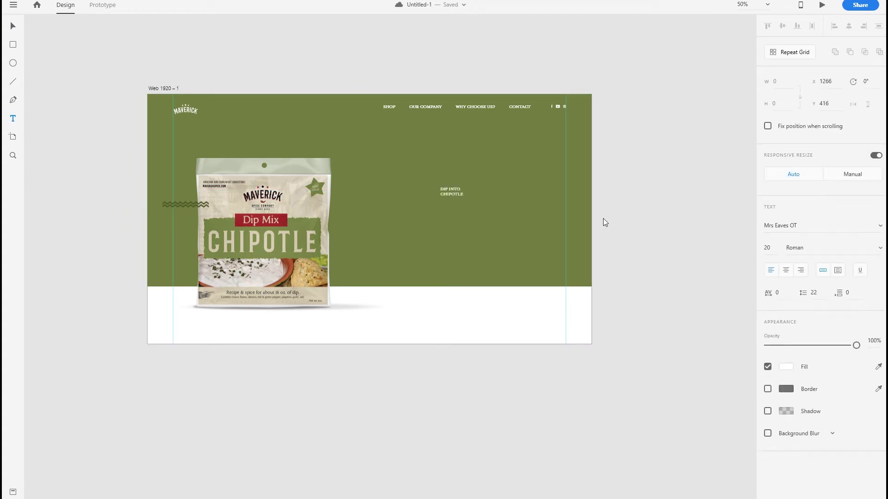
{"action": "key", "text": "Escape"}
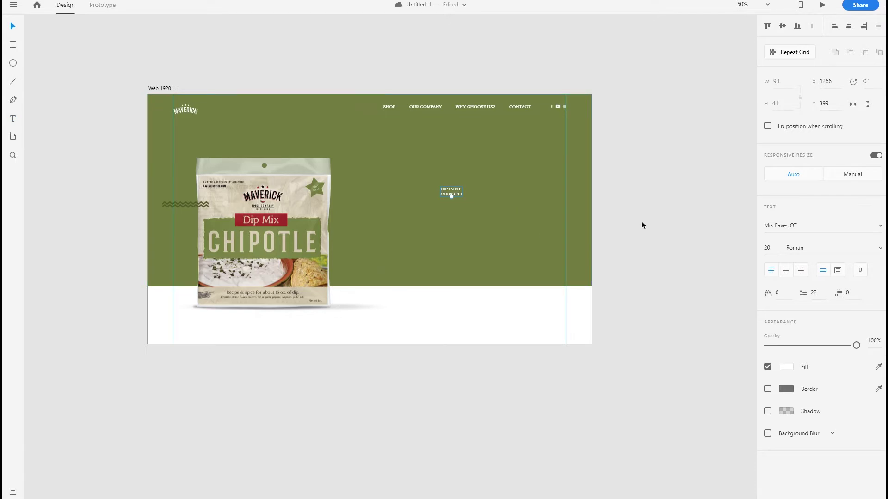
{"action": "left_click", "coordinate": [769, 250]}
{"action": "left_click_drag", "start_coordinate": [451, 197], "coordinate": [451, 241]}
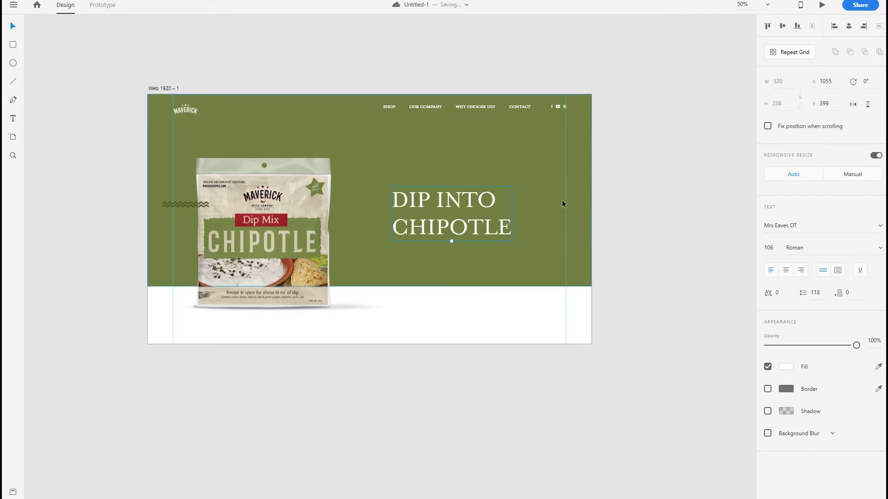
Set the heading's font to Organic Tobacco and move it to X 1078, Y 406.
{"action": "left_click", "coordinate": [880, 227]}
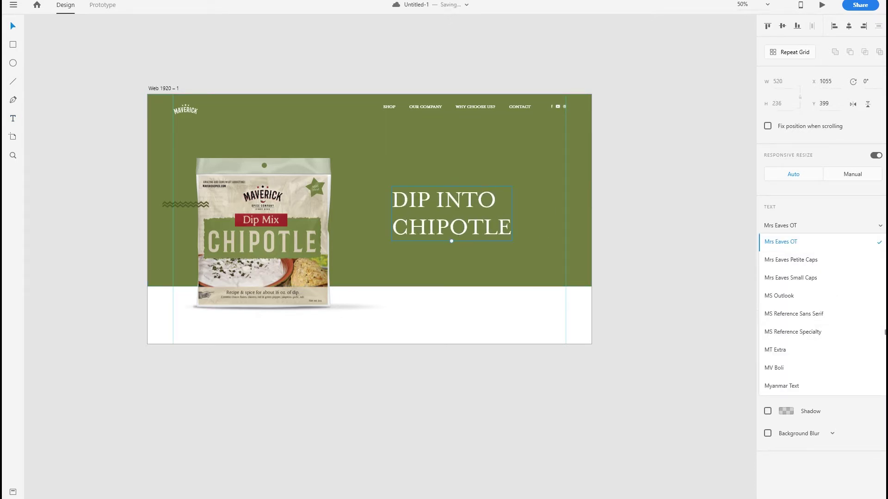
{"action": "key", "text": "Escape"}
{"action": "type", "text": "Organic Tobacco"}
{"action": "key", "text": "Return"}
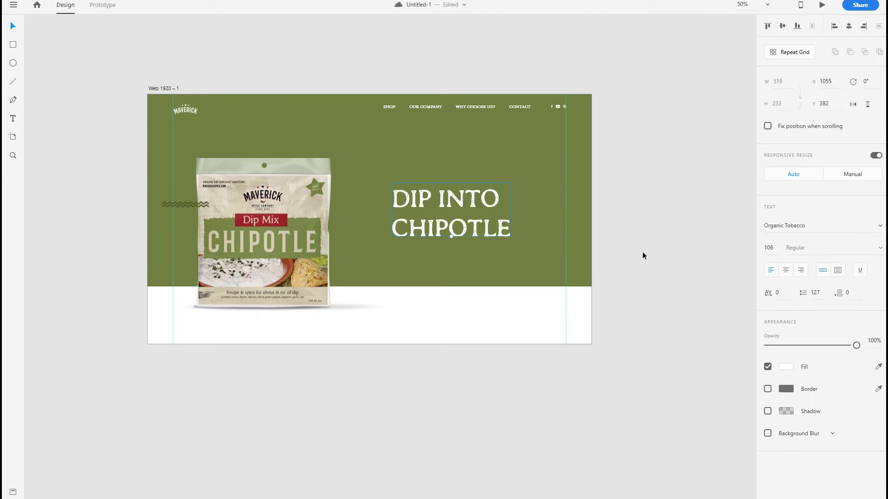
{"action": "left_click", "coordinate": [643, 256]}
{"action": "left_click_drag", "start_coordinate": [449, 229], "coordinate": [455, 236]}
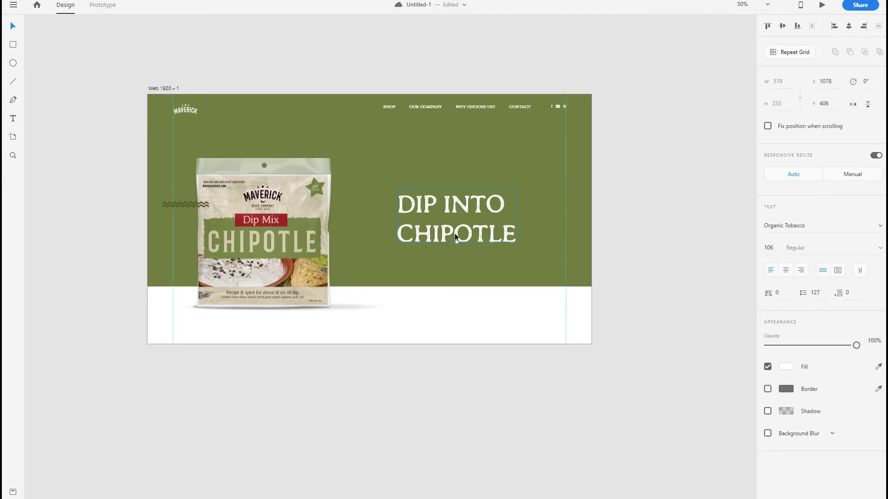
{"action": "left_click", "coordinate": [693, 224]}
{"action": "left_click_drag", "start_coordinate": [505, 219], "coordinate": [508, 237]}
Set the font size of the heading's DIP INTO line to 90.
{"action": "left_click", "coordinate": [15, 26]}
{"action": "double_click", "coordinate": [463, 209]}
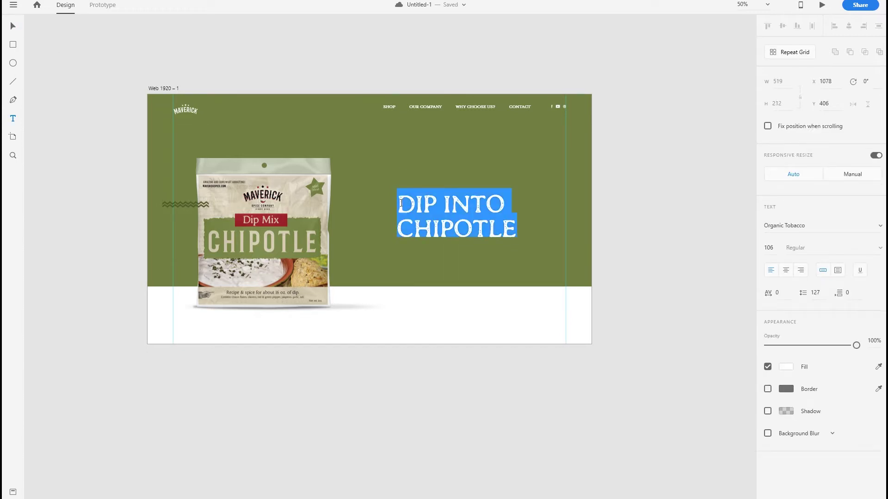
{"action": "left_click_drag", "start_coordinate": [397, 203], "coordinate": [504, 204]}
{"action": "left_click", "coordinate": [768, 247]}
{"action": "type", "text": "90"}
{"action": "key", "text": "Return"}
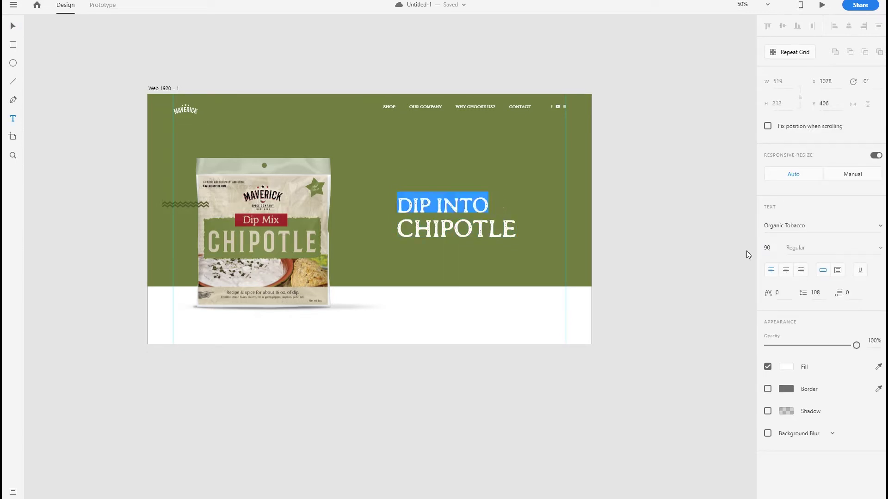
Set the font size of the heading's CHIPOTLE line to 163.
{"action": "left_click_drag", "start_coordinate": [399, 228], "coordinate": [518, 228]}
{"action": "left_click", "coordinate": [767, 248]}
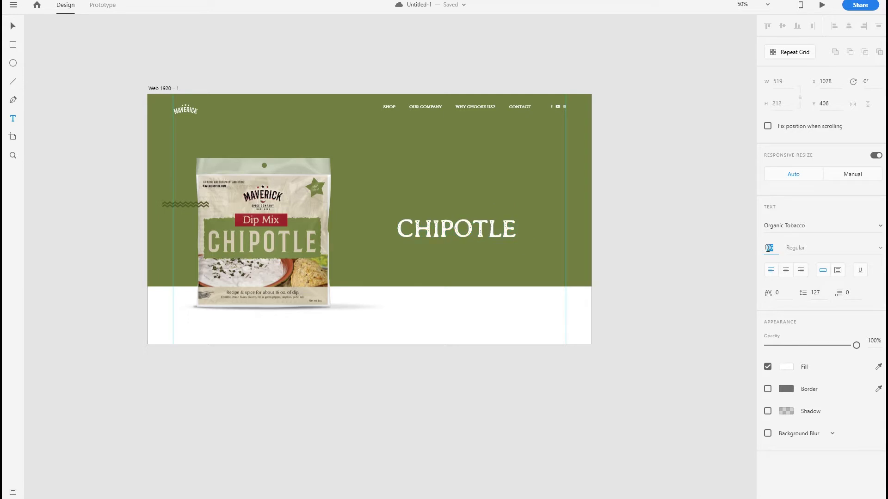
{"action": "type", "text": "163"}
{"action": "key", "text": "Return"}
Centre-align both heading lines and move the heading to X 939, Y 356.
{"action": "key", "text": "ctrl+a"}
{"action": "left_click", "coordinate": [785, 270]}
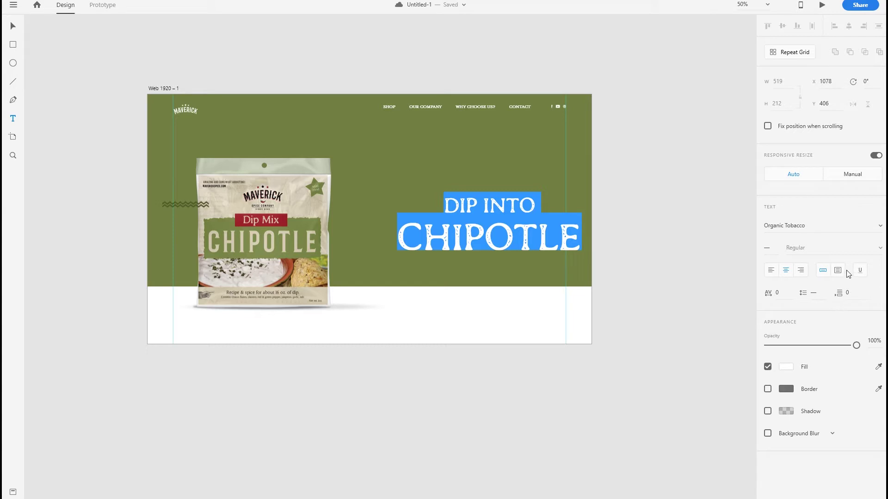
{"action": "key", "text": "Escape"}
{"action": "left_click_drag", "start_coordinate": [447, 205], "coordinate": [463, 190]}
{"action": "left_click", "coordinate": [10, 24]}
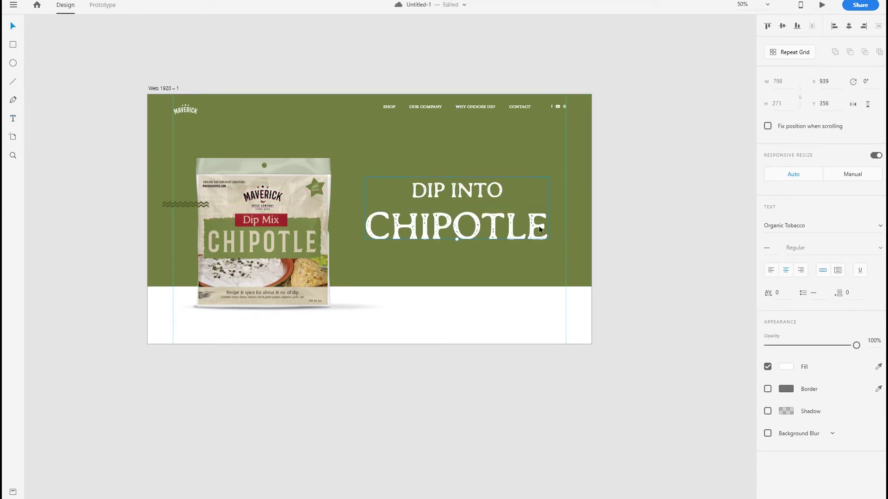
Sample the heading's fill from the package image, first its cream background and finally the gold of the chip.
{"action": "triple_click", "coordinate": [477, 190]}
{"action": "left_click", "coordinate": [877, 367]}
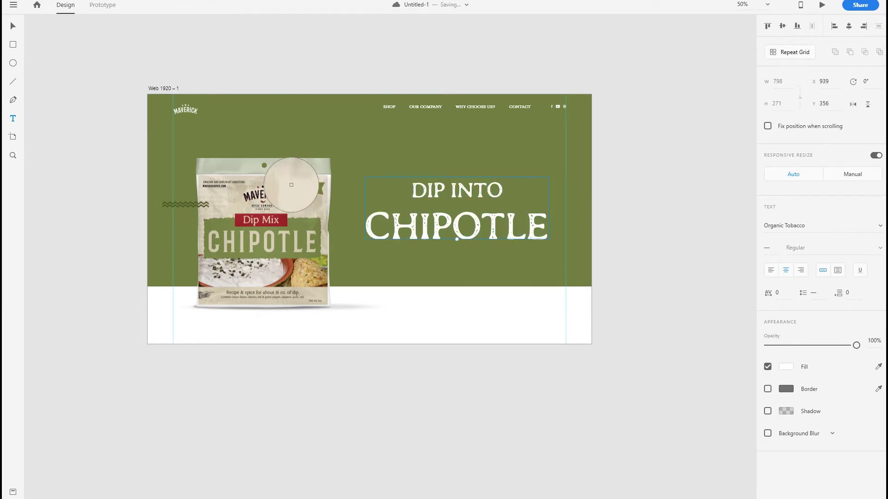
{"action": "left_click", "coordinate": [294, 187]}
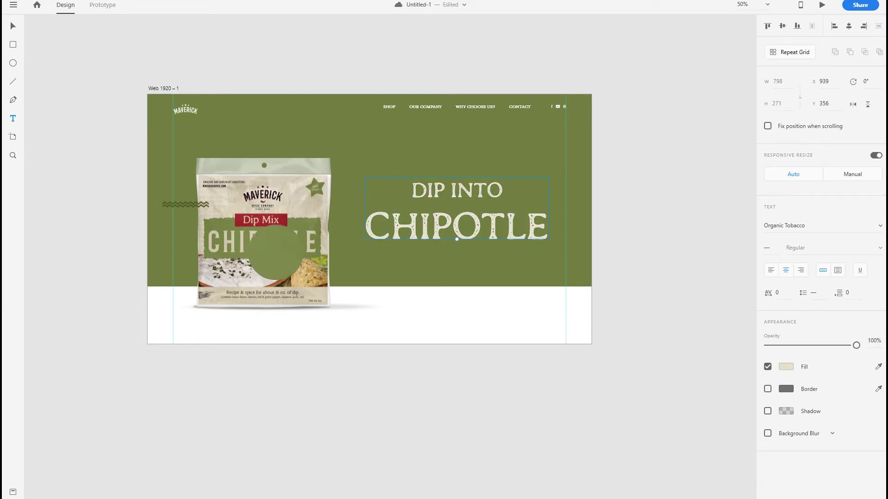
{"action": "left_click", "coordinate": [299, 268]}
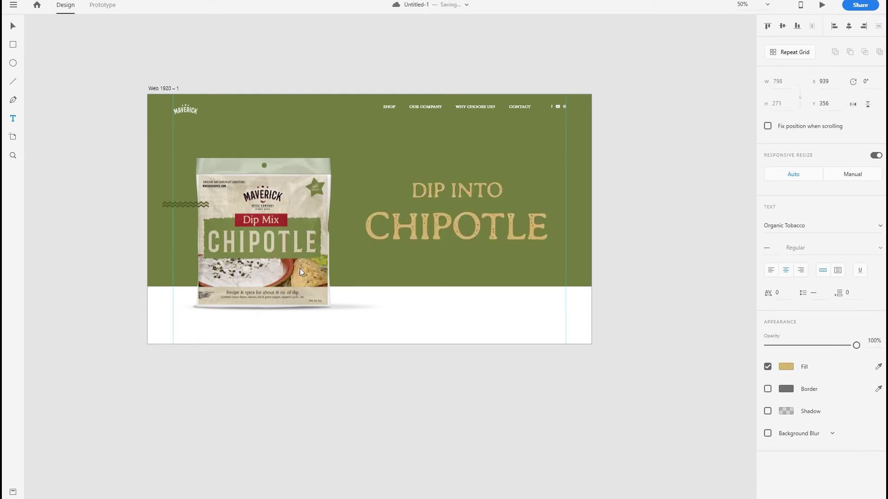
Set the fill of the heading's CHIPOTLE line to the pale tan e5d195.
{"action": "left_click", "coordinate": [786, 366]}
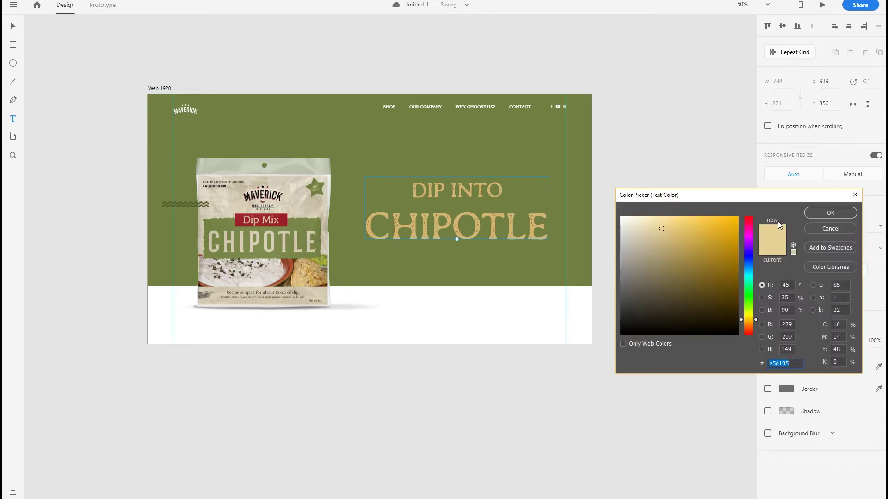
{"action": "left_click", "coordinate": [455, 227]}
{"action": "triple_click", "coordinate": [438, 234]}
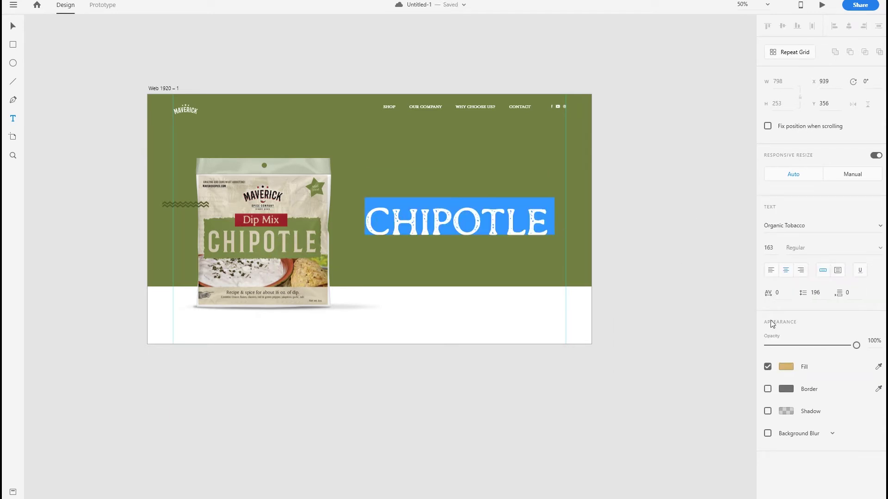
{"action": "left_click", "coordinate": [788, 368]}
{"action": "type", "text": "e5d195"}
{"action": "key", "text": "Return"}
{"action": "left_click", "coordinate": [8, 27]}
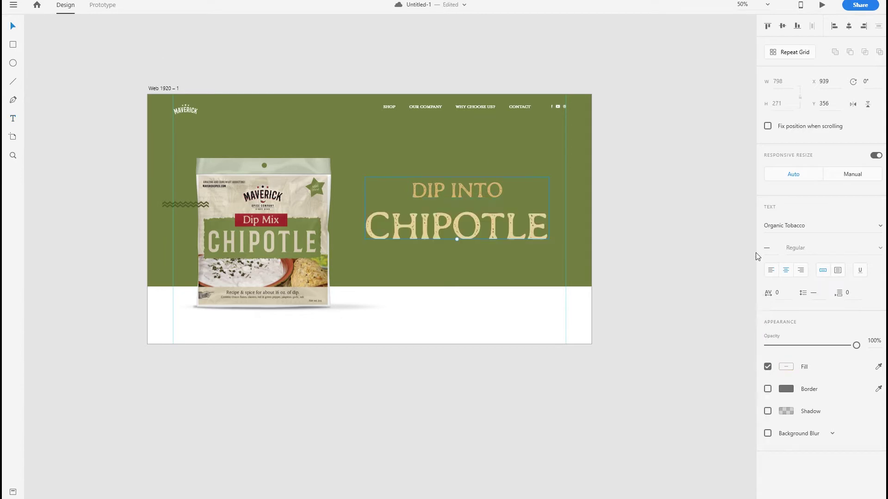
Recolour the heading with DIP INTO in pale tan and CHIPOTLE in white.
{"action": "double_click", "coordinate": [505, 223]}
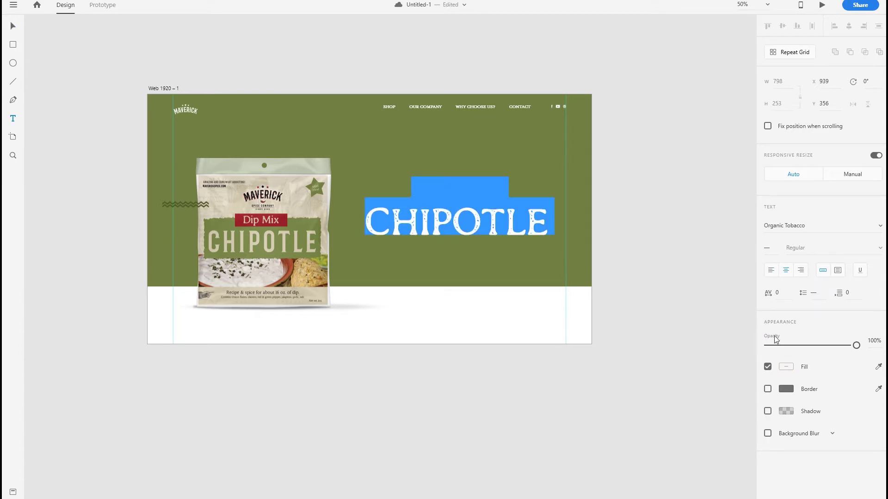
{"action": "left_click", "coordinate": [785, 366]}
{"action": "left_click", "coordinate": [641, 234]}
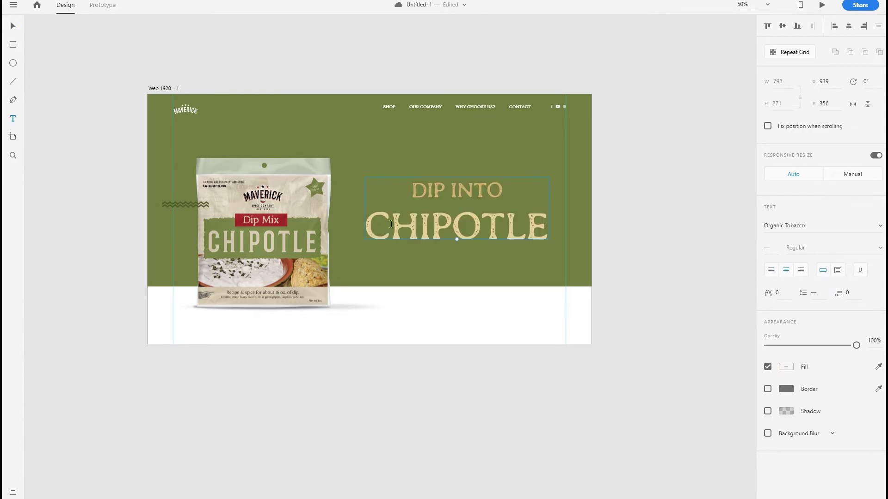
{"action": "left_click_drag", "start_coordinate": [500, 191], "coordinate": [369, 190]}
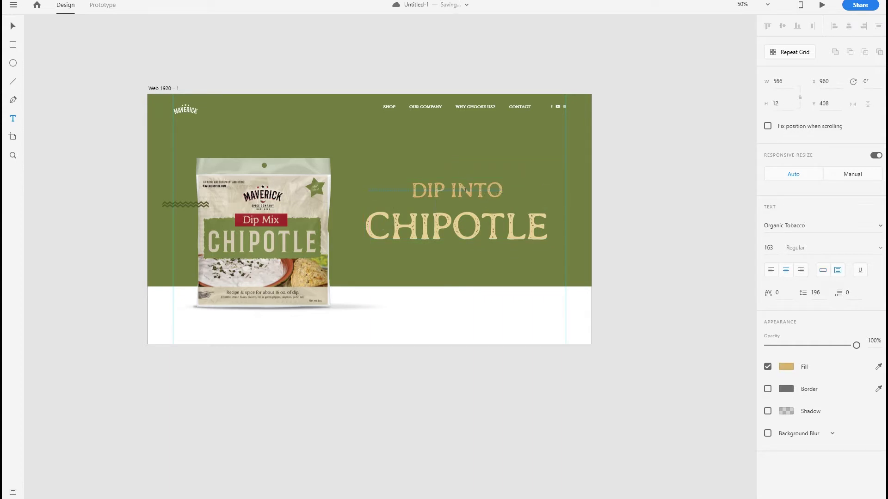
{"action": "left_click_drag", "start_coordinate": [502, 190], "coordinate": [411, 190]}
{"action": "left_click", "coordinate": [786, 367]}
{"action": "key", "text": "Escape"}
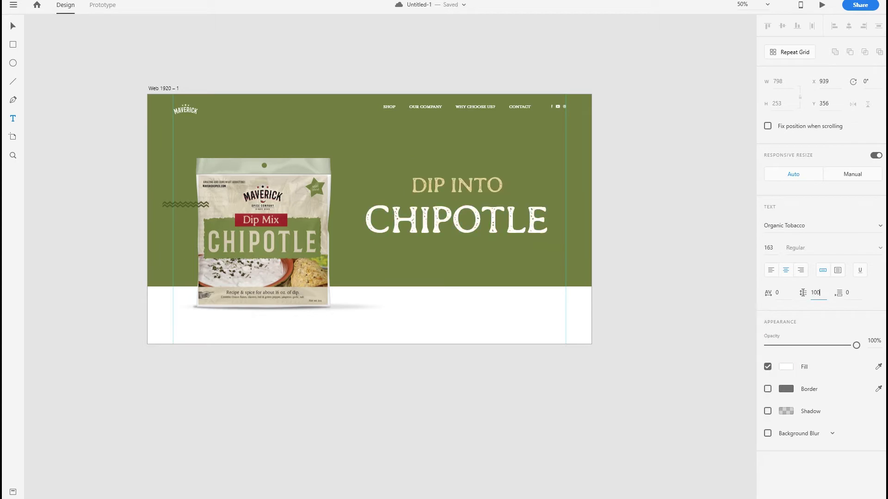
Set the line spacing of CHIPOTLE to 150 and shift the heading slightly up and left to X 927.
{"action": "key", "text": "Return"}
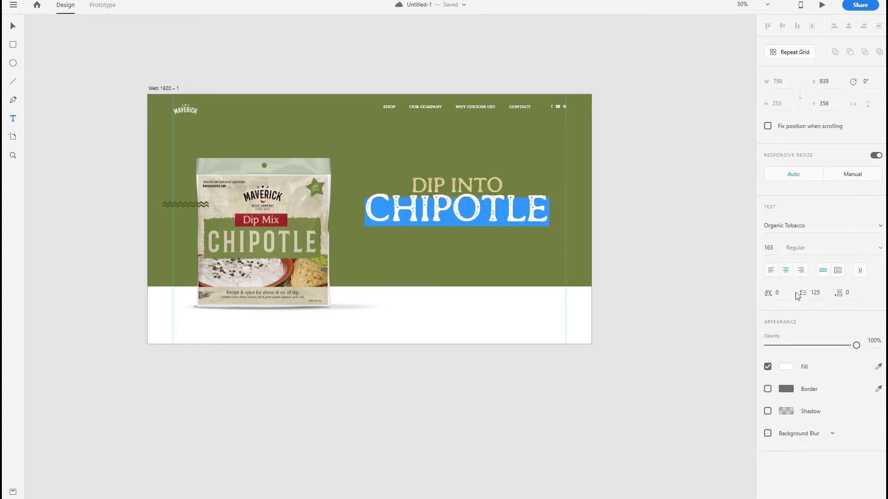
{"action": "left_click", "coordinate": [813, 292]}
{"action": "type", "text": "150"}
{"action": "key", "text": "Return"}
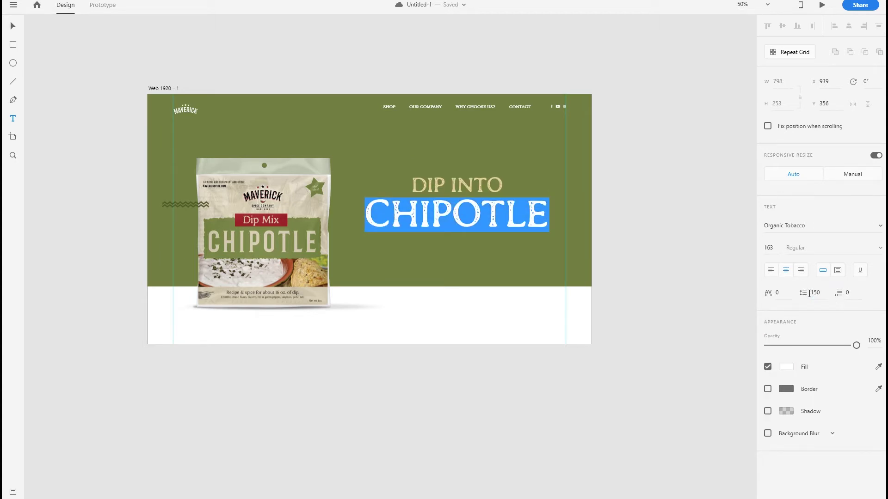
{"action": "key", "text": "Escape"}
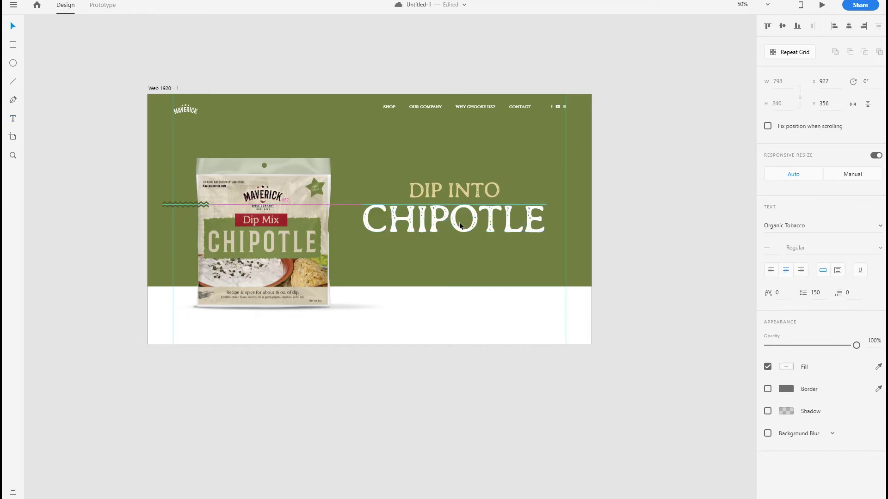
{"action": "left_click_drag", "start_coordinate": [461, 222], "coordinate": [460, 223]}
{"action": "left_click", "coordinate": [675, 188]}
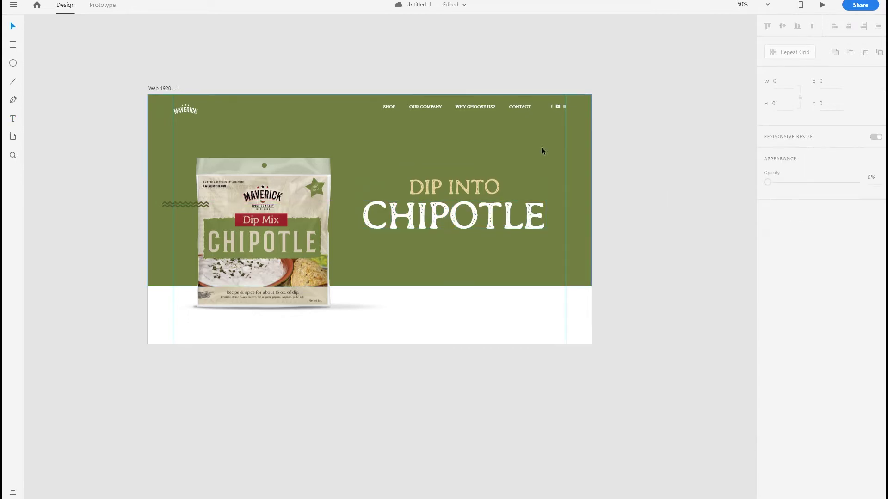
Duplicate the navigation text below the heading and replace its wording with A BOLD FLAVOR FOR A CLASSIC CHIP.
{"action": "left_click_drag", "start_coordinate": [488, 109], "coordinate": [486, 243], "text": "alt"}
{"action": "double_click", "coordinate": [517, 245]}
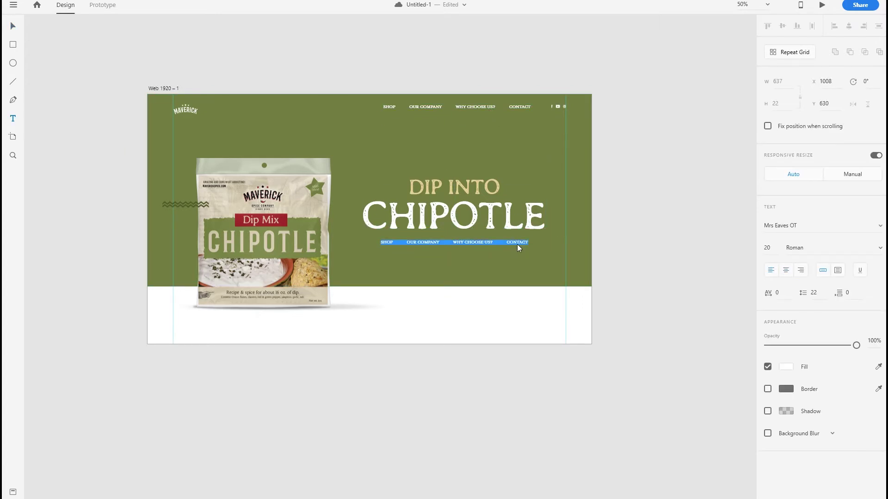
{"action": "type", "text": "A BOLD FLAVOR"}
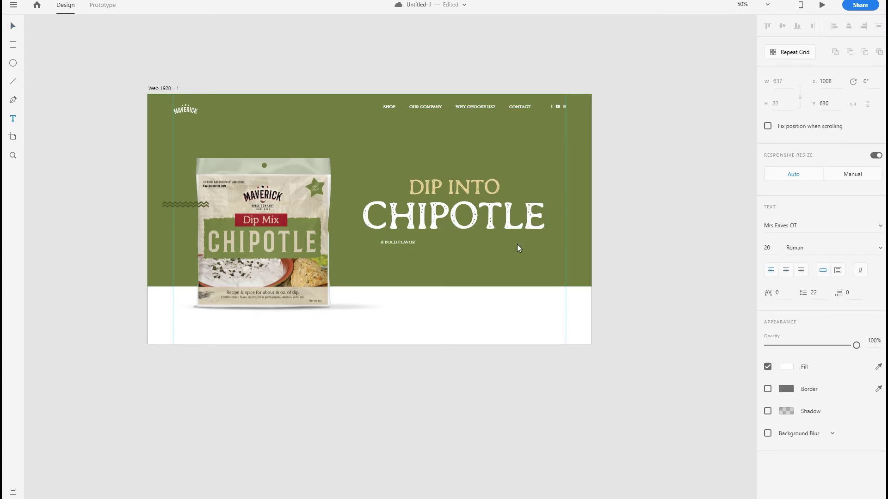
{"action": "type", "text": " FOR A CLASSIC CHIP"}
{"action": "key", "text": "Escape"}
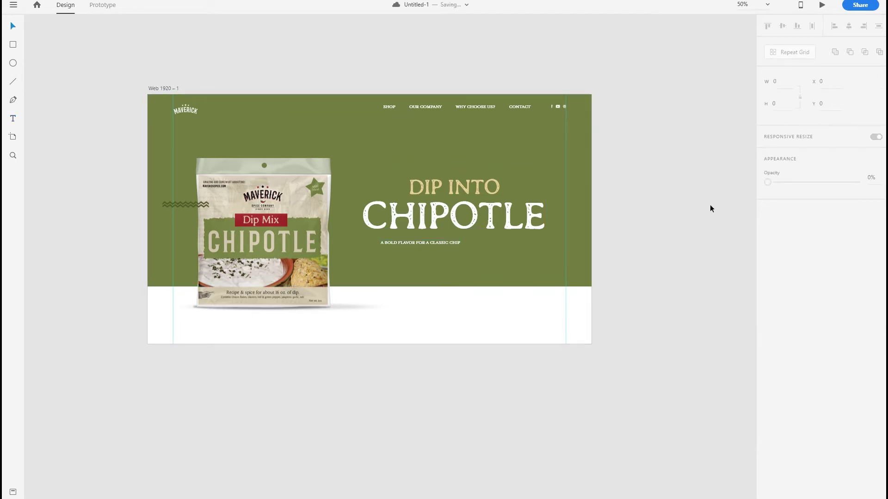
Enlarge the tagline to size 45 and move it directly beneath CHIPOTLE at X 937, Y 600.
{"action": "left_click_drag", "start_coordinate": [419, 246], "coordinate": [421, 252]}
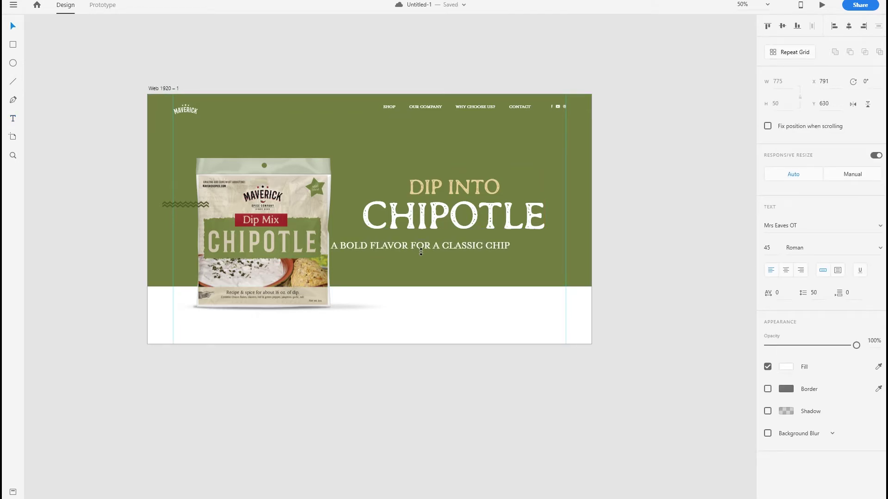
{"action": "left_click_drag", "start_coordinate": [472, 244], "coordinate": [507, 237]}
{"action": "key", "text": "Left"}
{"action": "key", "text": "Left"}
{"action": "key", "text": "Down"}
{"action": "key", "text": "Down"}
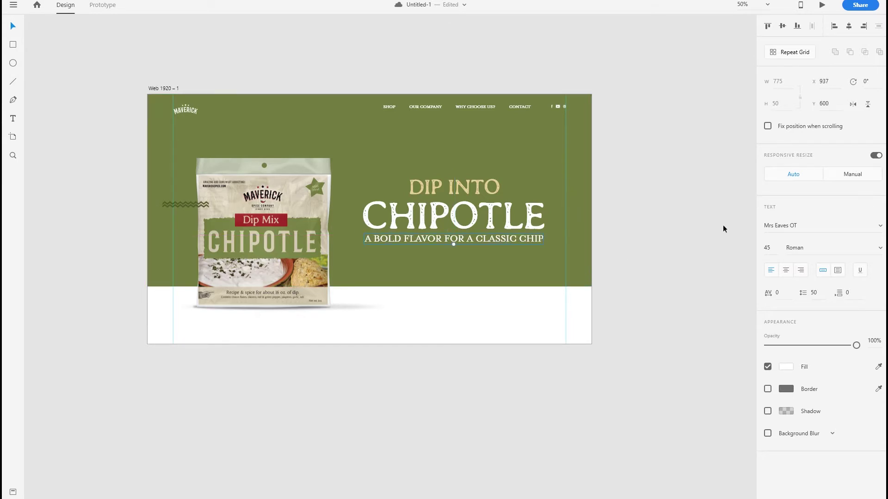
Try the Mrs Eaves Lining font on the tagline.
{"action": "left_click", "coordinate": [878, 226]}
{"action": "left_click", "coordinate": [817, 279]}
{"action": "left_click", "coordinate": [880, 226]}
{"action": "scroll", "coordinate": [814, 314], "scroll_direction": "up", "scroll_amount": 2}
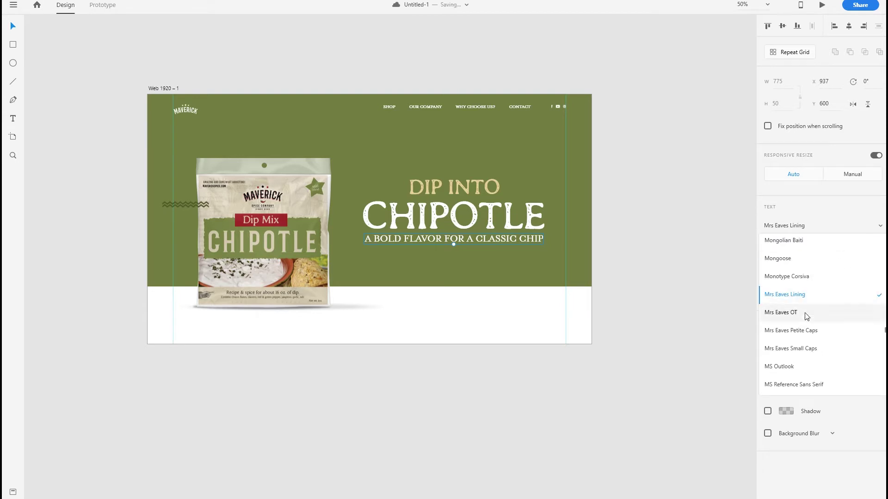
{"action": "left_click", "coordinate": [665, 213]}
Move the tagline slightly down to open a small gap beneath CHIPOTLE.
{"action": "scroll", "coordinate": [478, 245], "scroll_direction": "up", "scroll_amount": 3}
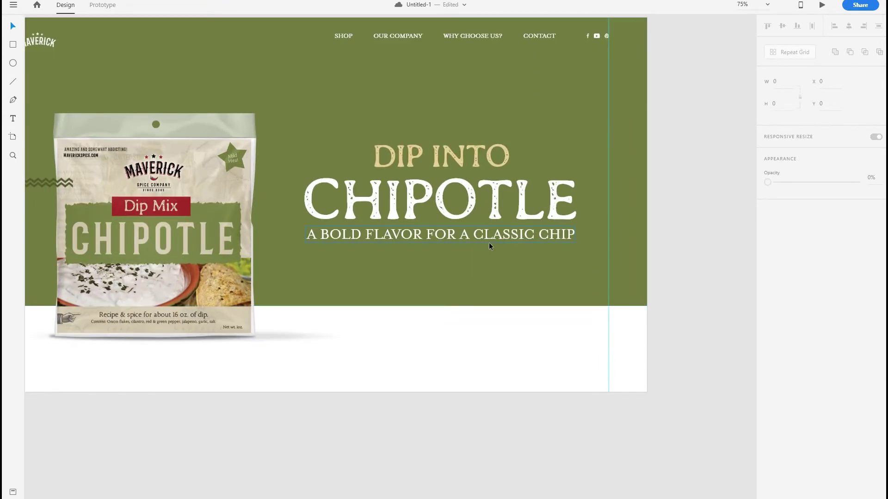
{"action": "scroll", "coordinate": [489, 243], "scroll_direction": "down", "scroll_amount": 3}
{"action": "scroll", "coordinate": [491, 239], "scroll_direction": "down", "scroll_amount": 1}
{"action": "left_click", "coordinate": [504, 226]}
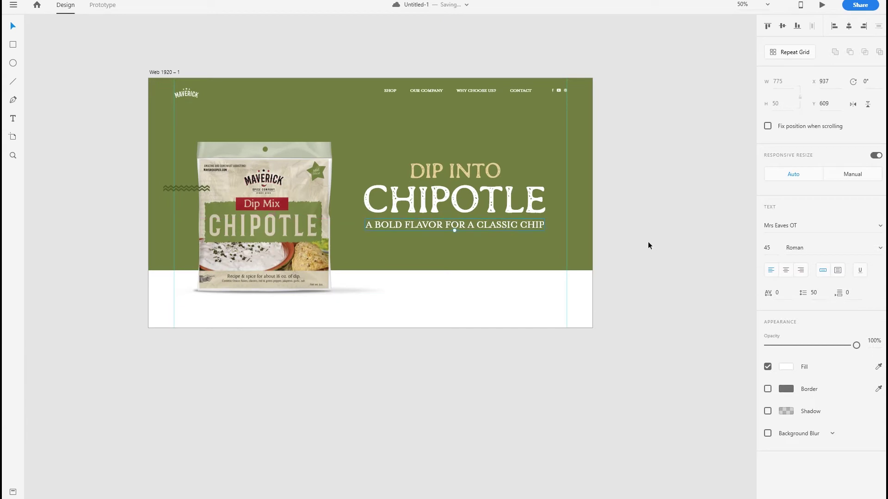
{"action": "key", "text": "Down"}
{"action": "key", "text": "Down"}
{"action": "key", "text": "Down"}
{"action": "key", "text": "Down"}
{"action": "key", "text": "Down"}
{"action": "key", "text": "Down"}
{"action": "left_click", "coordinate": [678, 254]}
Draw a rectangle about 304 by 80 beneath the tagline at X 1162, Y 694, filled with the Dip Mix label's red.
{"action": "left_click", "coordinate": [14, 46]}
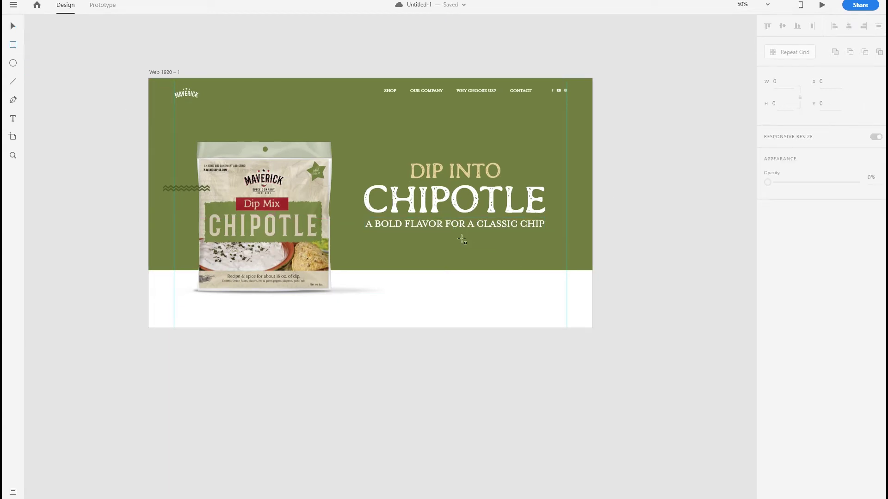
{"action": "left_click_drag", "start_coordinate": [419, 239], "coordinate": [489, 258]}
{"action": "left_click", "coordinate": [878, 274]}
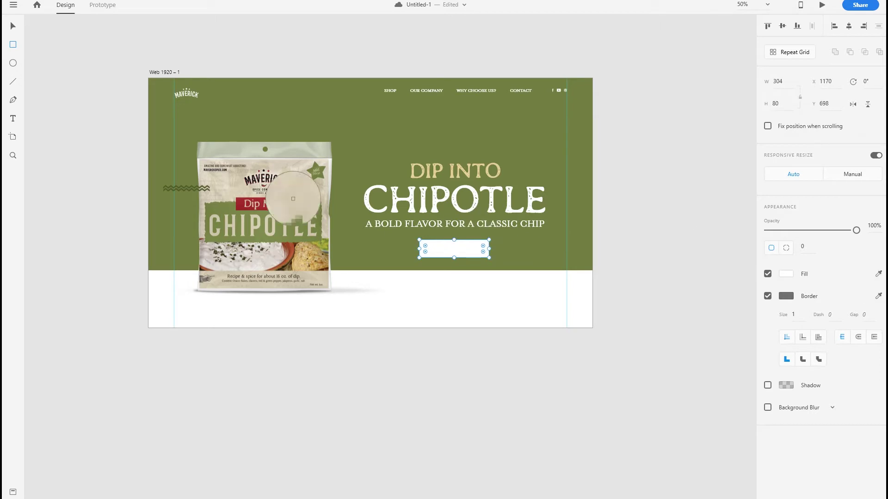
{"action": "left_click", "coordinate": [282, 202]}
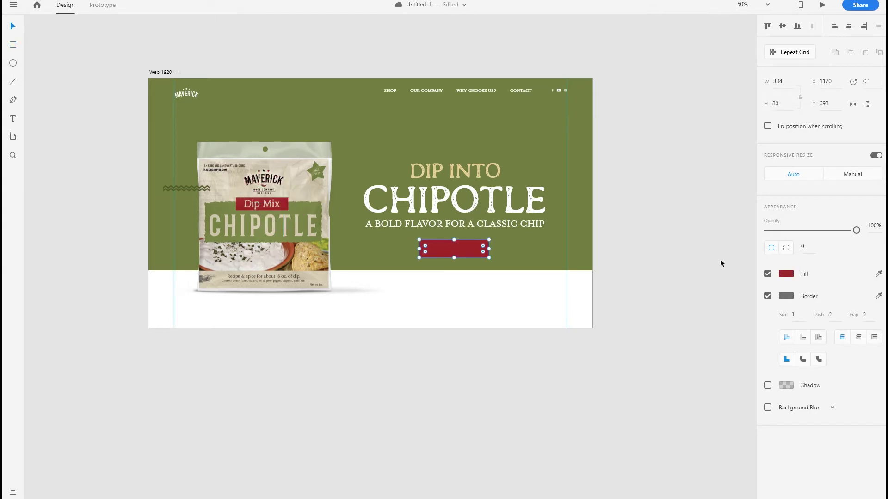
{"action": "left_click", "coordinate": [611, 238]}
{"action": "left_click_drag", "start_coordinate": [476, 255], "coordinate": [474, 254]}
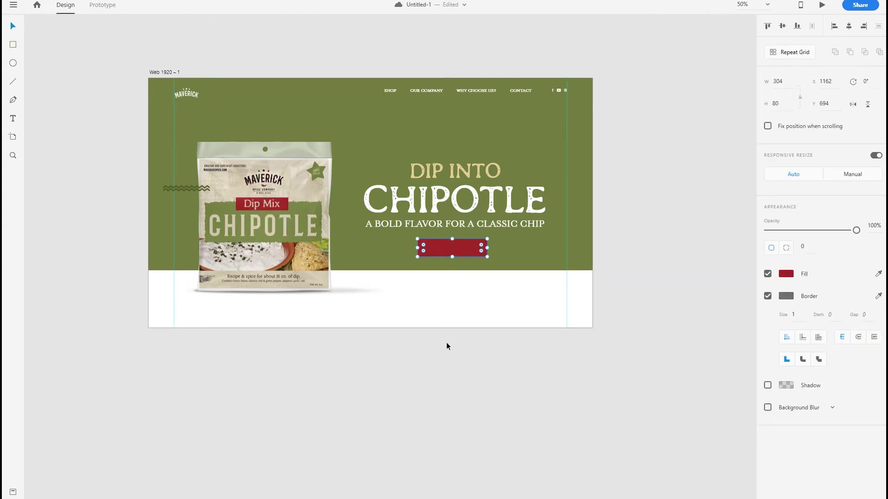
Duplicate the navigation text, replace its wording with SHOP NOW, and place it on the red rectangle.
{"action": "left_click_drag", "start_coordinate": [494, 91], "coordinate": [495, 252], "text": "alt"}
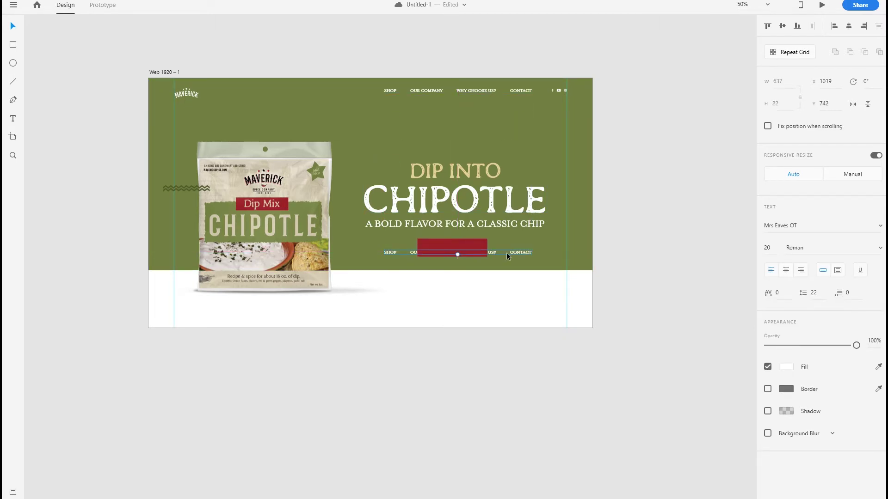
{"action": "double_click", "coordinate": [506, 253]}
{"action": "key", "text": "ctrl+a"}
{"action": "type", "text": "SHOP NO"}
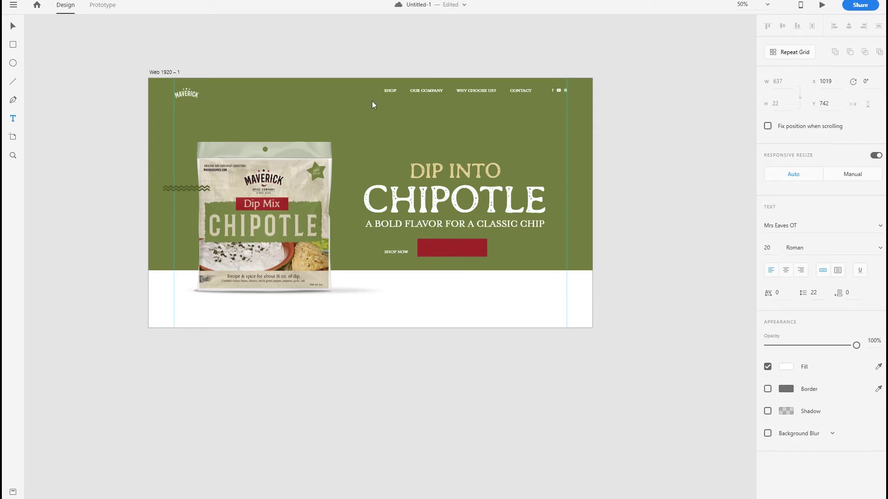
{"action": "key", "text": "Escape"}
{"action": "left_click_drag", "start_coordinate": [396, 252], "coordinate": [452, 248]}
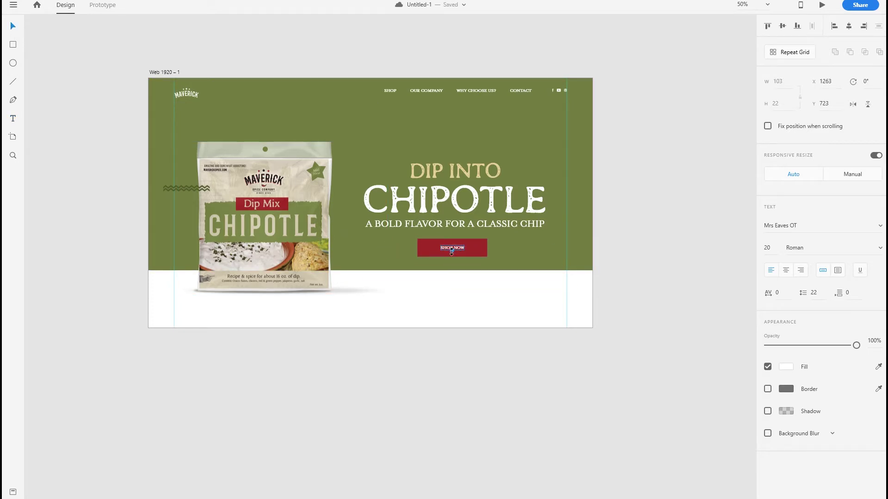
Enlarge SHOP NOW, widen its letter spacing, and centre it on the red button.
{"action": "left_click_drag", "start_coordinate": [453, 250], "coordinate": [452, 253]}
{"action": "left_click", "coordinate": [776, 293]}
{"action": "type", "text": "10"}
{"action": "key", "text": "Return"}
{"action": "left_click", "coordinate": [614, 186]}
{"action": "left_click_drag", "start_coordinate": [465, 250], "coordinate": [465, 249]}
{"action": "left_click", "coordinate": [625, 232]}
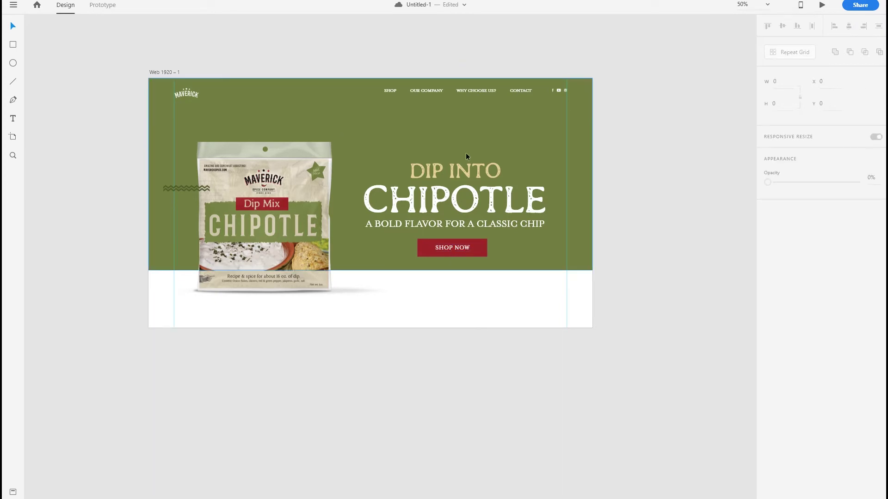
Import zig zag top.png and place the white zigzag just above DIP INTO.
{"action": "left_click", "coordinate": [14, 5]}
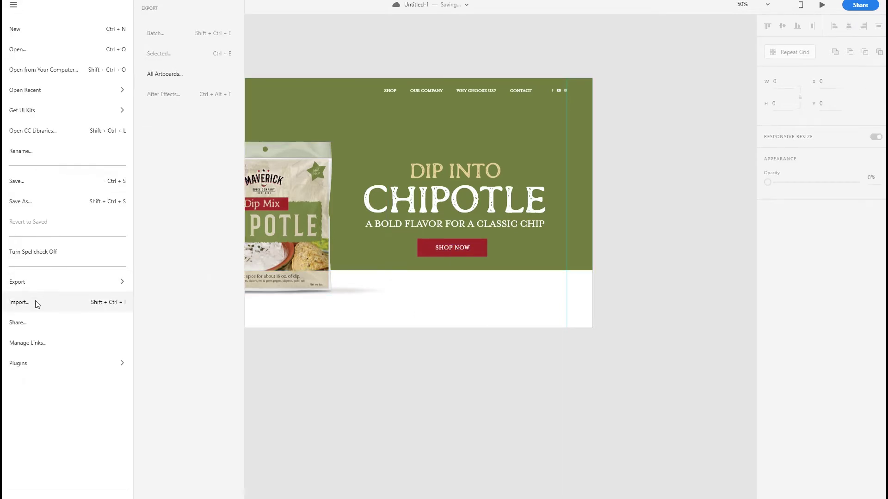
{"action": "left_click", "coordinate": [33, 303]}
{"action": "left_click", "coordinate": [212, 134]}
{"action": "left_click", "coordinate": [162, 129]}
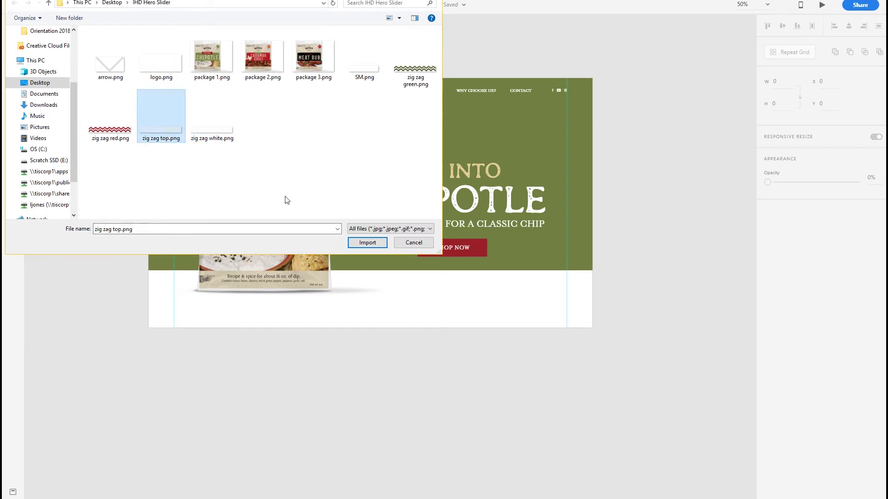
{"action": "left_click", "coordinate": [368, 243]}
{"action": "left_click_drag", "start_coordinate": [399, 270], "coordinate": [460, 152]}
Align the zigzag, heading, tagline and SHOP NOW button on a common vertical centre line.
{"action": "left_click_drag", "start_coordinate": [446, 283], "coordinate": [476, 135]}
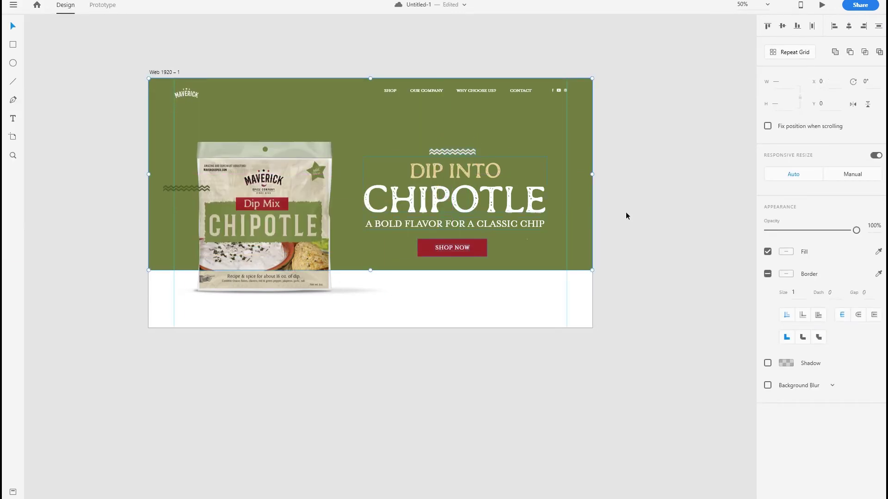
{"action": "left_click_drag", "start_coordinate": [605, 116], "coordinate": [584, 134]}
{"action": "left_click", "coordinate": [848, 26]}
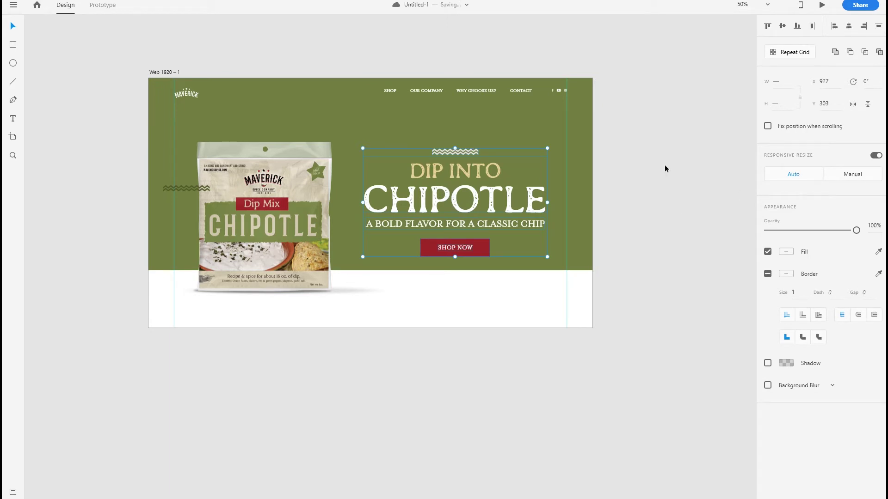
{"action": "key", "text": "Down"}
{"action": "key", "text": "Up"}
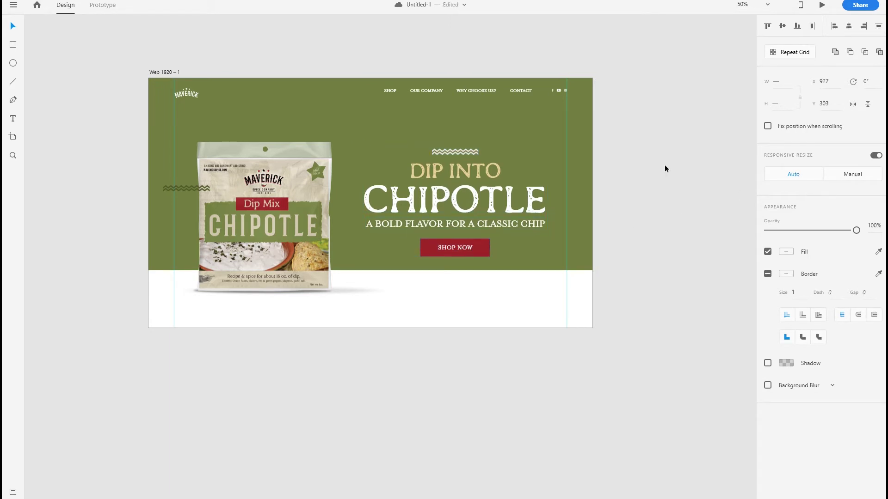
{"action": "left_click", "coordinate": [650, 179]}
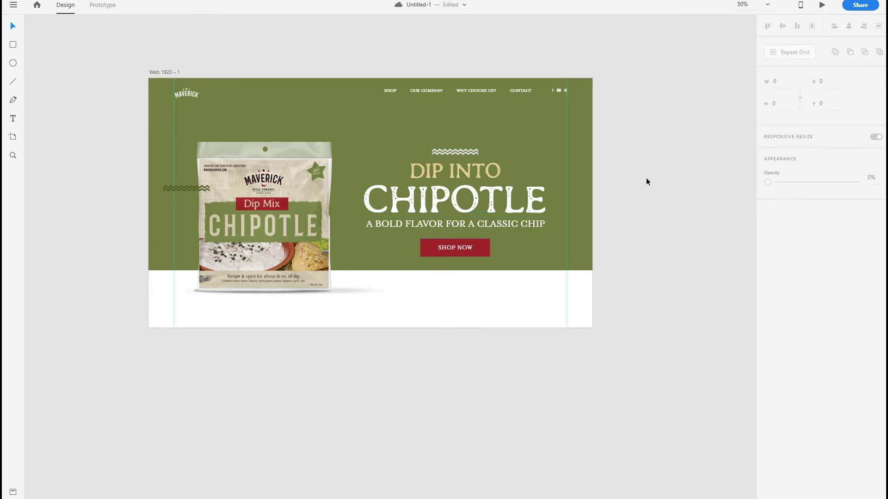
Duplicate the tagline into the white area at X 939, Y 873 and recolour the copy with the hero background's green.
{"action": "left_click_drag", "start_coordinate": [622, 270], "coordinate": [626, 236]}
{"action": "left_click_drag", "start_coordinate": [531, 199], "coordinate": [530, 254], "text": "alt"}
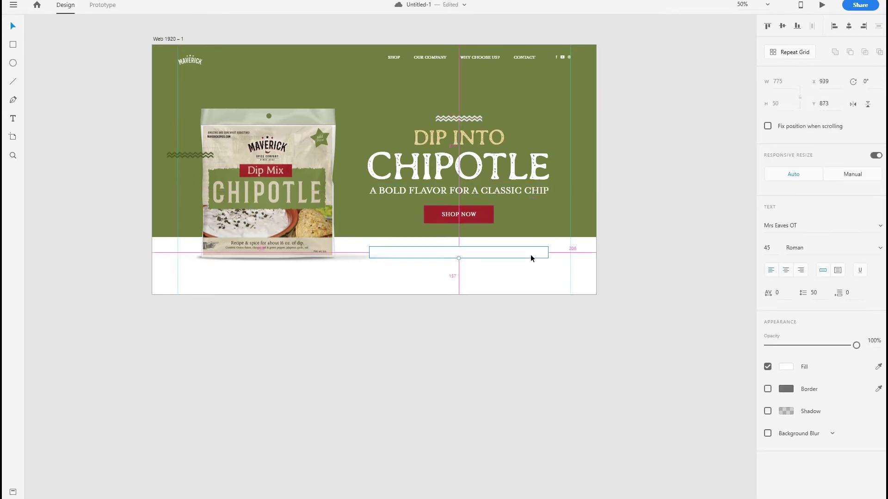
{"action": "left_click", "coordinate": [877, 367]}
{"action": "left_click", "coordinate": [549, 121]}
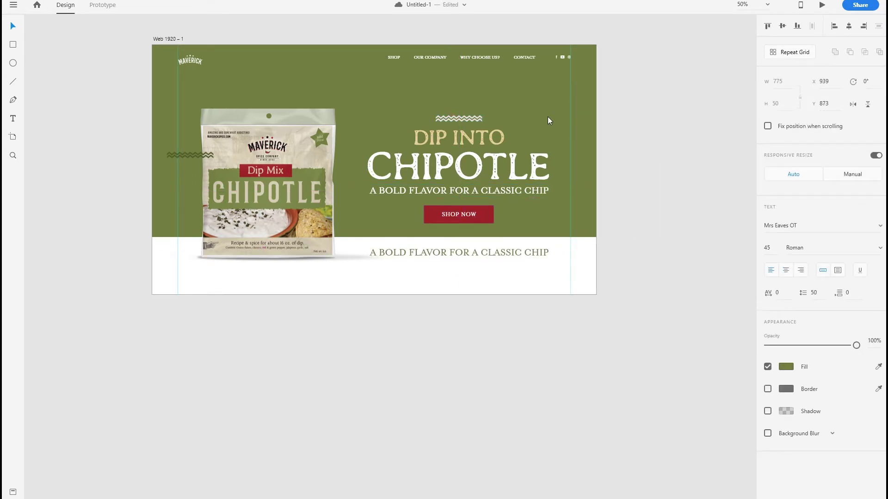
Replace the green copy's wording with ALL NATURAL - GLUTEN-FREE.
{"action": "double_click", "coordinate": [419, 251]}
{"action": "key", "text": "ctrl+a"}
{"action": "type", "text": "ALL NATURAL"}
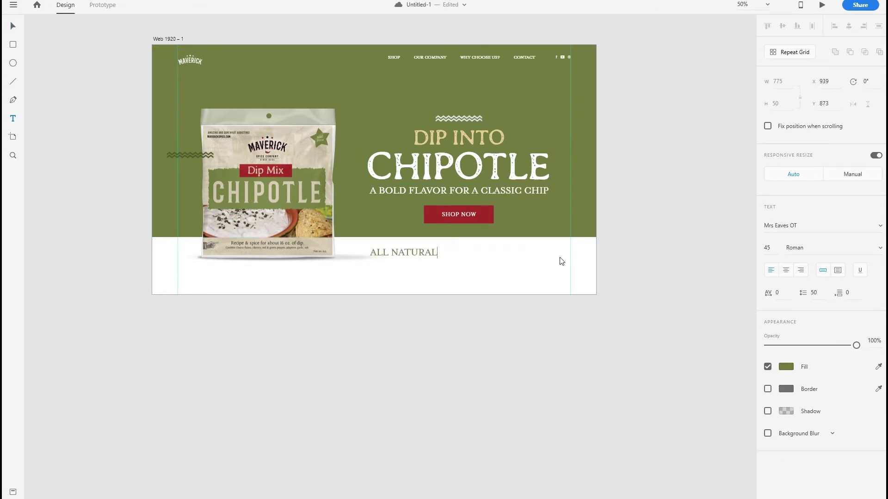
{"action": "type", "text": "  -  GLUTEN-FREE"}
Centre-align the ALL NATURAL - GLUTEN-FREE text and move it under the button to X 999, Y 891.
{"action": "key", "text": "ctrl+a"}
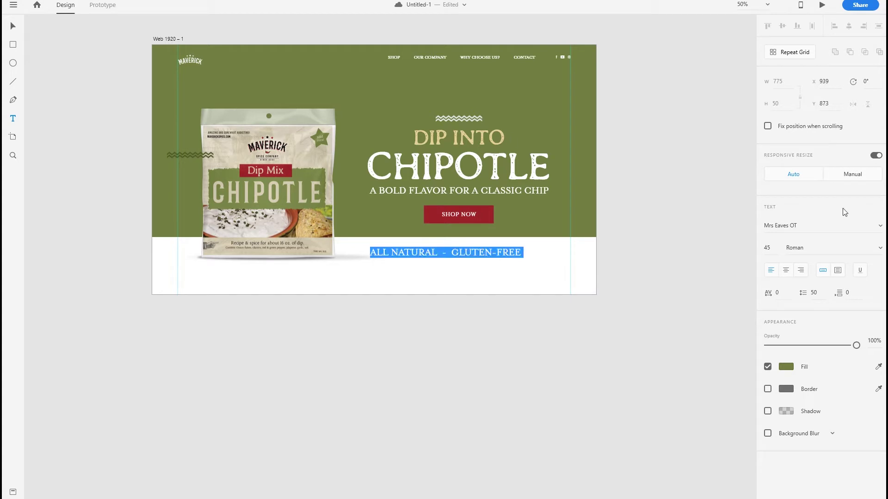
{"action": "left_click", "coordinate": [16, 27]}
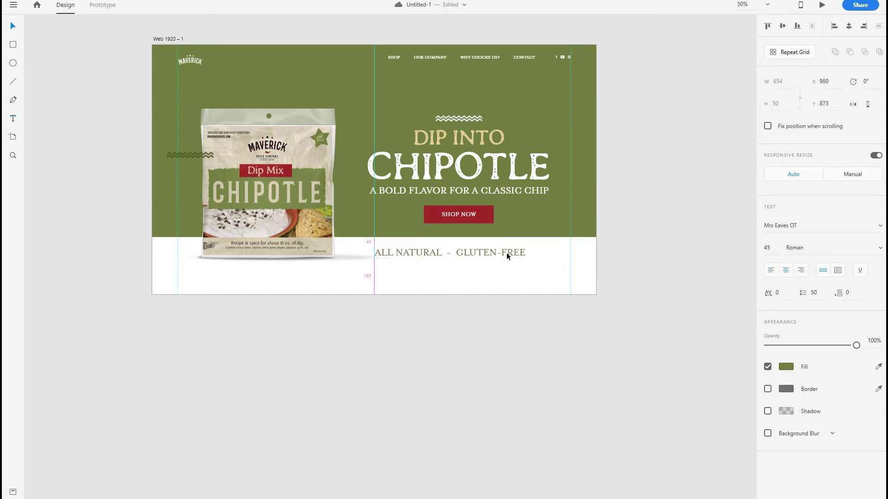
{"action": "left_click", "coordinate": [515, 253]}
{"action": "left_click_drag", "start_coordinate": [515, 251], "coordinate": [515, 256]}
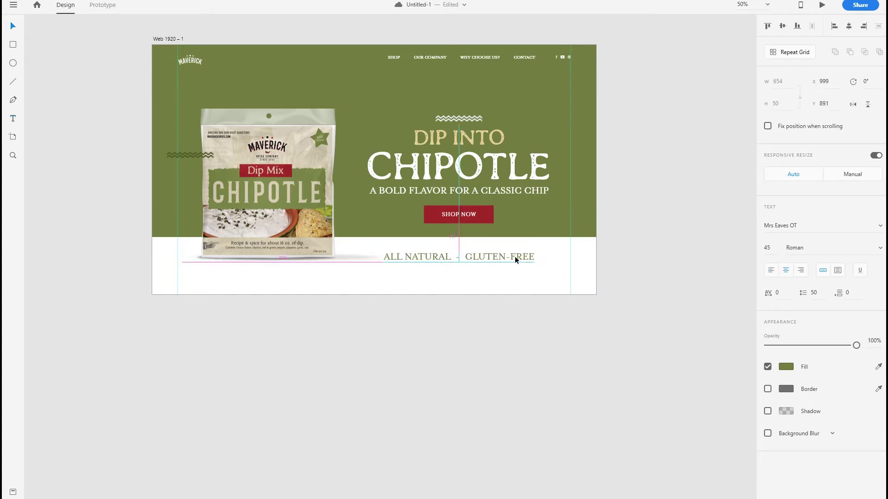
Draw a small circle about 7 by 7 just after GLUTEN-FREE at X 1677, Y 913.
{"action": "key", "text": "e"}
{"action": "left_click", "coordinate": [540, 259], "text": "ctrl"}
{"action": "left_click", "coordinate": [535, 258], "text": "ctrl"}
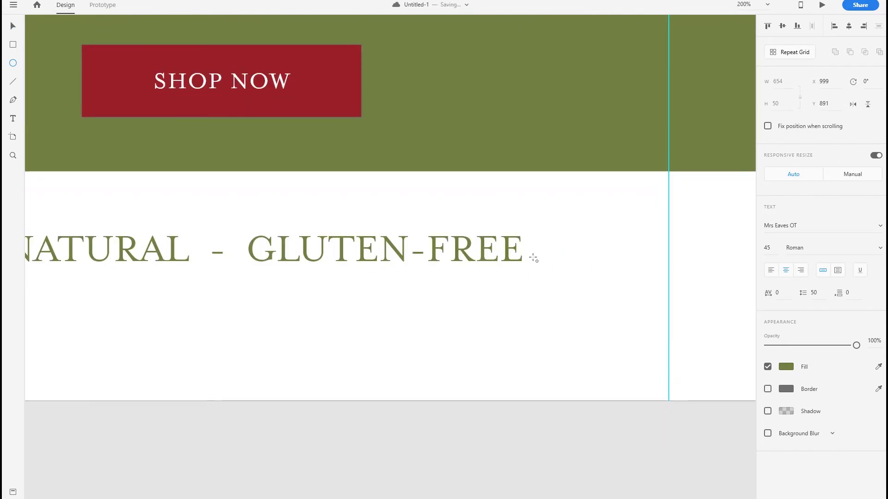
{"action": "left_click_drag", "start_coordinate": [547, 246], "coordinate": [549, 250]}
{"action": "key", "text": "v"}
{"action": "left_click", "coordinate": [376, 281]}
{"action": "left_click_drag", "start_coordinate": [269, 303], "coordinate": [551, 249]}
Duplicate the small circle to just before ALL NATURAL, at X 973, Y 913.
{"action": "key", "text": "ctrl+minus"}
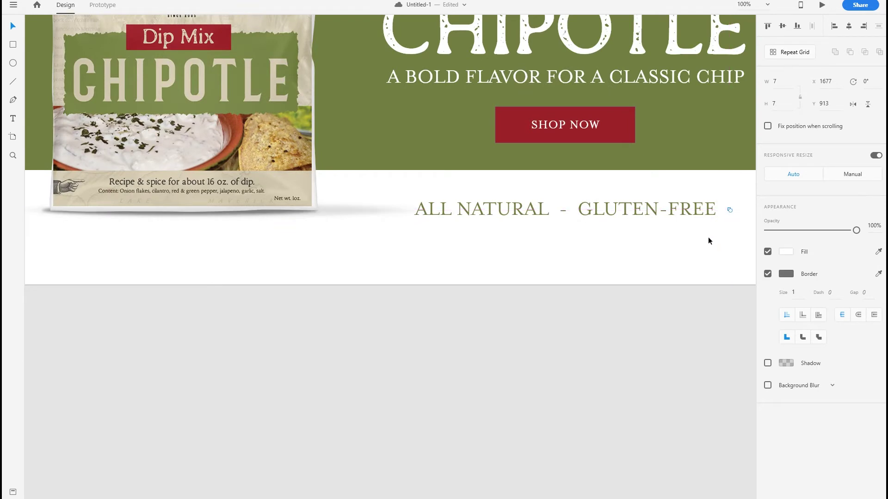
{"action": "left_click_drag", "start_coordinate": [728, 209], "coordinate": [401, 210], "text": "alt"}
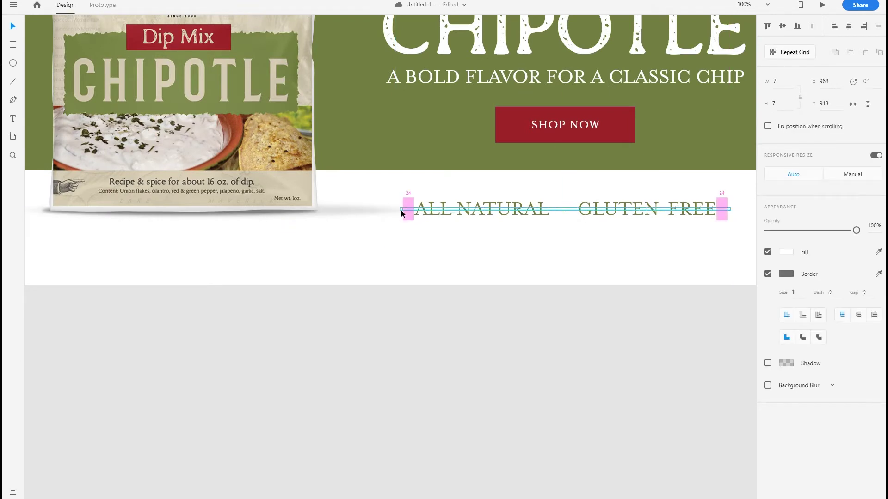
{"action": "left_click", "coordinate": [554, 434]}
{"action": "left_click_drag", "start_coordinate": [561, 305], "coordinate": [472, 321]}
{"action": "left_click", "coordinate": [313, 225]}
{"action": "key", "text": "Right"}
{"action": "key", "text": "Right"}
{"action": "key", "text": "Right"}
{"action": "key", "text": "Right"}
{"action": "key", "text": "Right"}
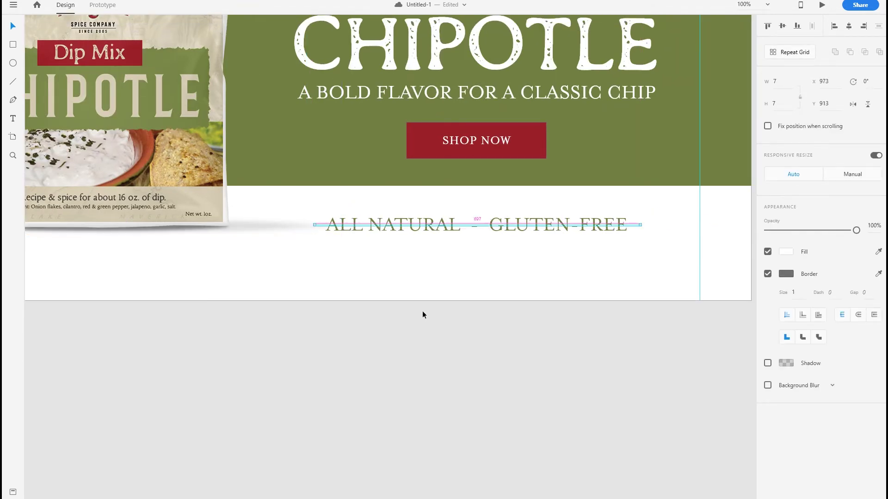
{"action": "left_click", "coordinate": [483, 320]}
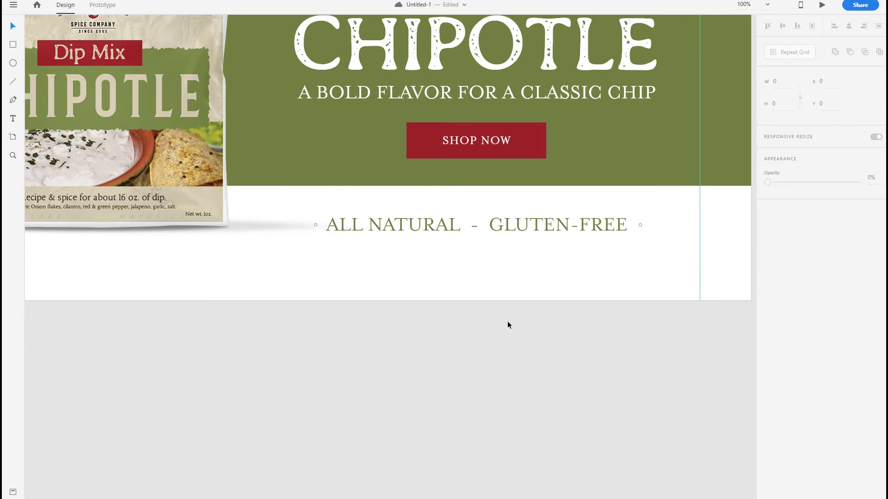
Add a second line reading LEARN MORE ABOUT OUR INGREDIENTS beneath ALL NATURAL - GLUTEN-FREE.
{"action": "double_click", "coordinate": [523, 231]}
{"action": "left_click", "coordinate": [617, 224]}
{"action": "type", "text": "LEARN MO"}
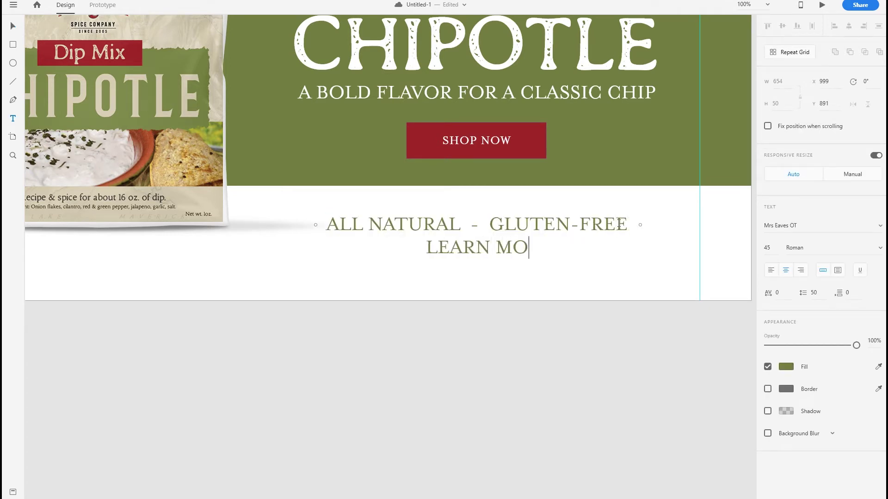
{"action": "type", "text": "RE ABOUT OUR INGREDIENTS"}
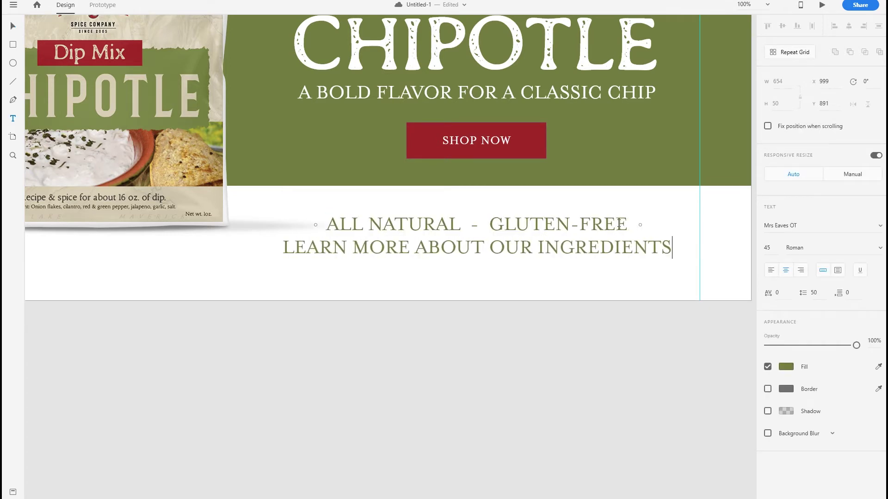
Reduce the LEARN MORE ABOUT OUR INGREDIENTS line to text size 20.
{"action": "triple_click", "coordinate": [672, 249]}
{"action": "left_click", "coordinate": [766, 247]}
{"action": "left_click_drag", "start_coordinate": [662, 247], "coordinate": [518, 247]}
{"action": "left_click_drag", "start_coordinate": [283, 247], "coordinate": [674, 248]}
{"action": "left_click", "coordinate": [771, 248]}
{"action": "type", "text": "30"}
{"action": "key", "text": "Return"}
{"action": "left_click", "coordinate": [764, 249]}
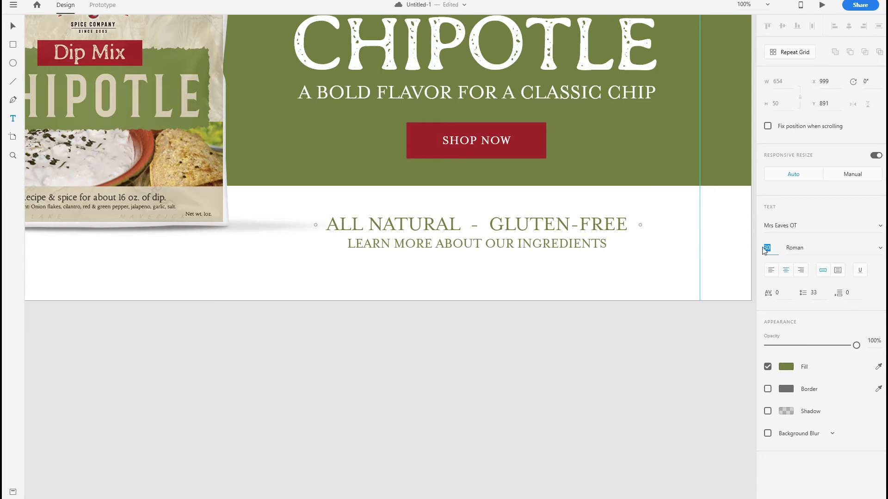
{"action": "type", "text": "20"}
{"action": "key", "text": "Return"}
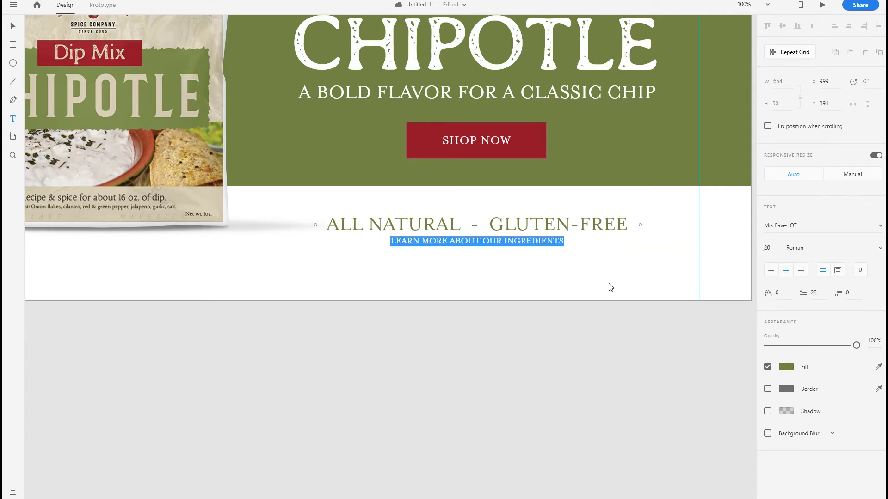
{"action": "key", "text": "Escape"}
{"action": "left_click", "coordinate": [375, 295]}
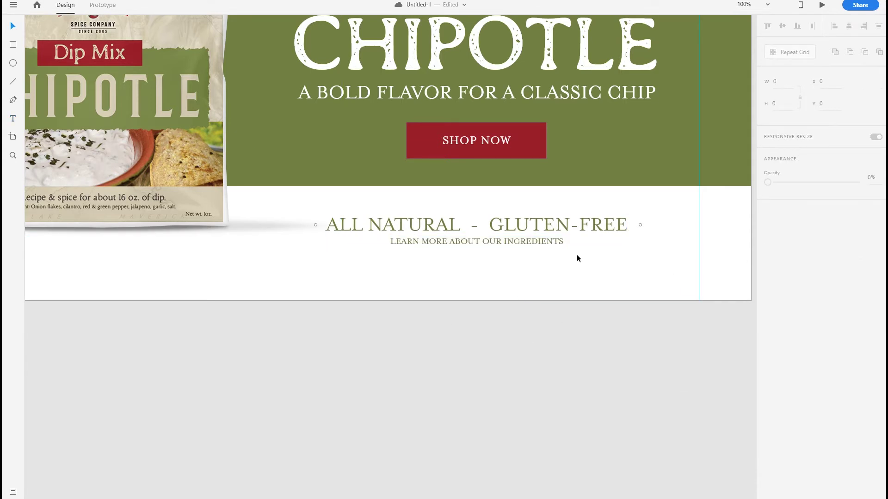
Horizontally centre the ALL NATURAL - GLUTEN-FREE text block with the zigzag, heading, tagline and button above it.
{"action": "left_click", "coordinate": [660, 226], "text": "alt"}
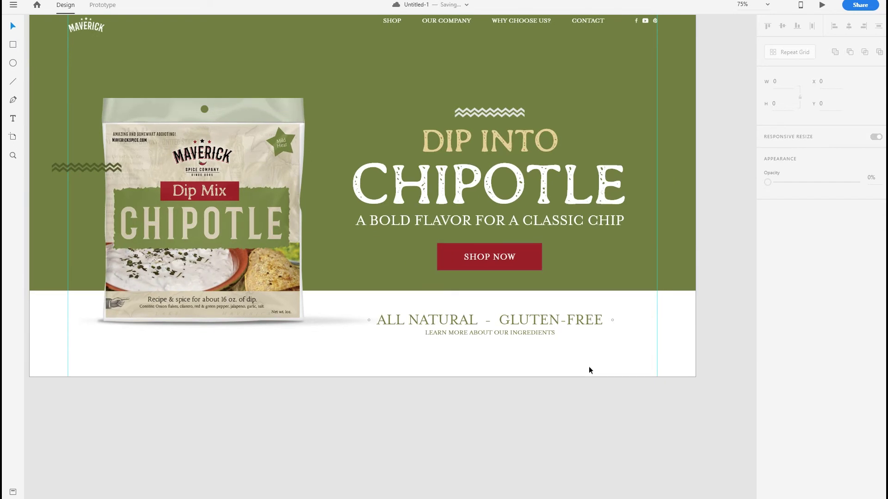
{"action": "left_click_drag", "start_coordinate": [624, 311], "coordinate": [361, 357]}
{"action": "left_click_drag", "start_coordinate": [349, 412], "coordinate": [647, 103]}
{"action": "left_click", "coordinate": [849, 29]}
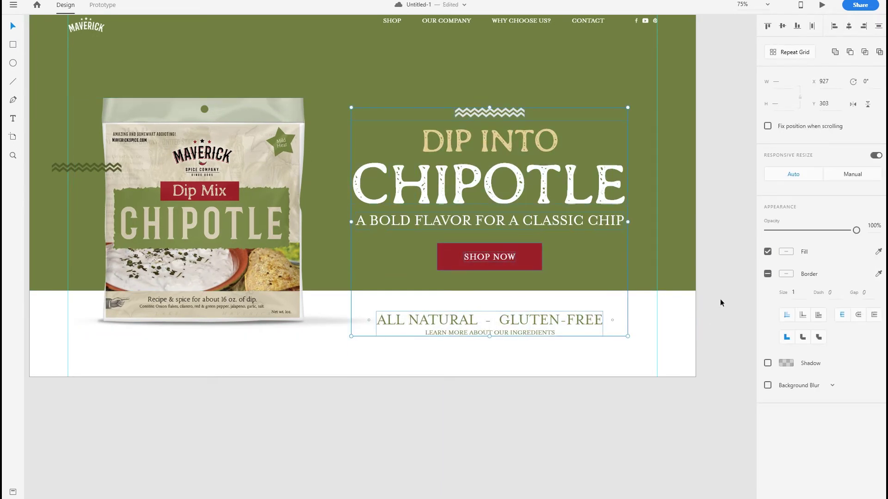
Move the ALL NATURAL - GLUTEN-FREE text block and its two small circles down 18 px.
{"action": "left_click", "coordinate": [719, 303]}
{"action": "scroll", "coordinate": [467, 291], "scroll_direction": "down", "scroll_amount": 3}
{"action": "left_click_drag", "start_coordinate": [351, 336], "coordinate": [609, 261]}
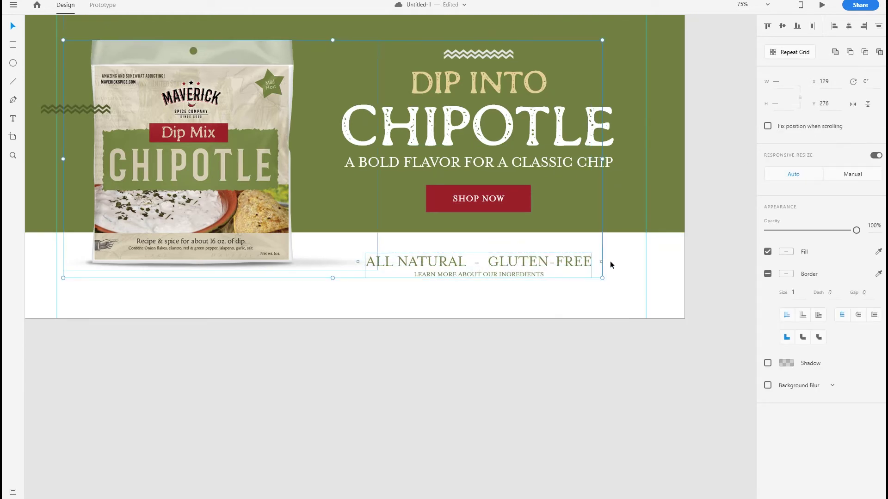
{"action": "key", "text": "Down"}
{"action": "key", "text": "Down"}
{"action": "key", "text": "Down"}
{"action": "key", "text": "Down"}
{"action": "key", "text": "Down"}
{"action": "key", "text": "Down"}
{"action": "key", "text": "Down"}
{"action": "key", "text": "Down"}
{"action": "key", "text": "Down"}
{"action": "key", "text": "Down"}
{"action": "key", "text": "Down"}
{"action": "key", "text": "Down"}
{"action": "key", "text": "Down"}
{"action": "key", "text": "Down"}
{"action": "key", "text": "Down"}
{"action": "key", "text": "Down"}
{"action": "key", "text": "Down"}
{"action": "key", "text": "Down"}
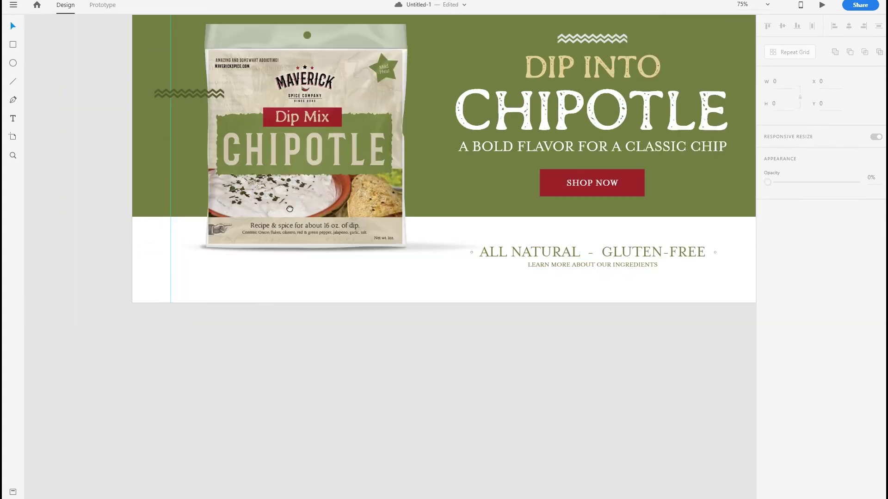
Import arrow.png and place it horizontally centred near the artboard's lower edge, at X 929, Y 1001.
{"action": "left_click", "coordinate": [12, 6]}
{"action": "left_click", "coordinate": [34, 303]}
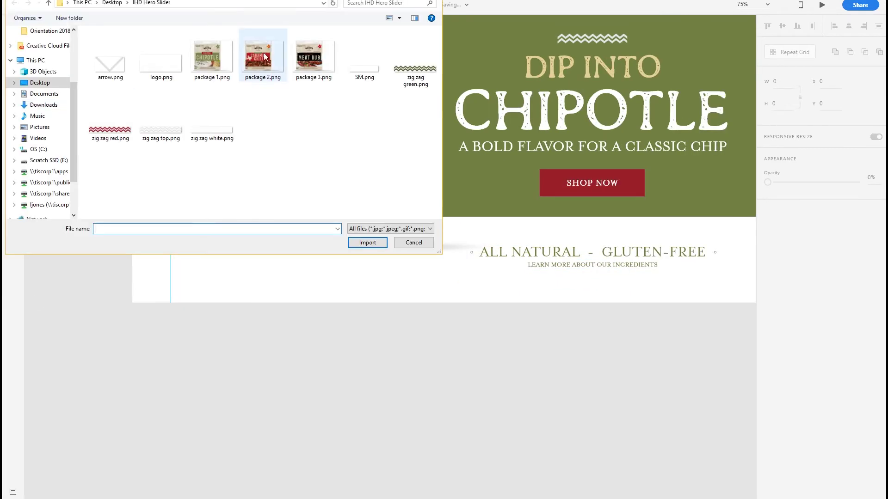
{"action": "left_click", "coordinate": [110, 56]}
{"action": "left_click", "coordinate": [367, 243]}
{"action": "scroll", "coordinate": [391, 268], "scroll_direction": "down", "scroll_amount": 2}
{"action": "scroll", "coordinate": [390, 268], "scroll_direction": "right", "scroll_amount": 3}
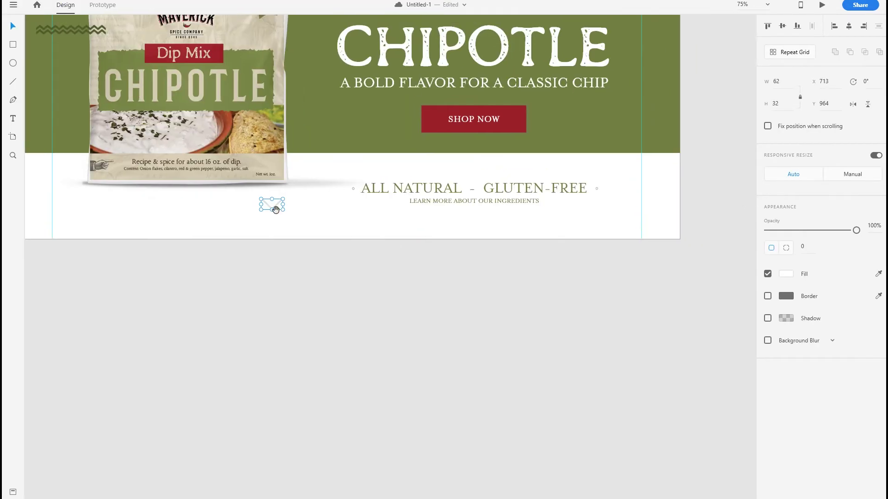
{"action": "left_click_drag", "start_coordinate": [273, 205], "coordinate": [327, 222]}
{"action": "scroll", "coordinate": [425, 208], "scroll_direction": "down", "scroll_amount": 3}
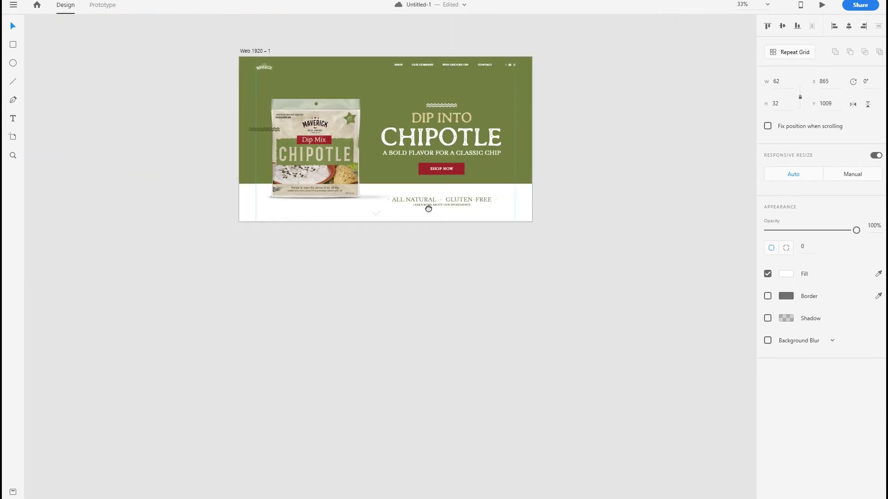
{"action": "scroll", "coordinate": [428, 207], "scroll_direction": "up", "scroll_amount": 3}
{"action": "left_click_drag", "start_coordinate": [348, 261], "coordinate": [365, 263]}
{"action": "left_click", "coordinate": [487, 346]}
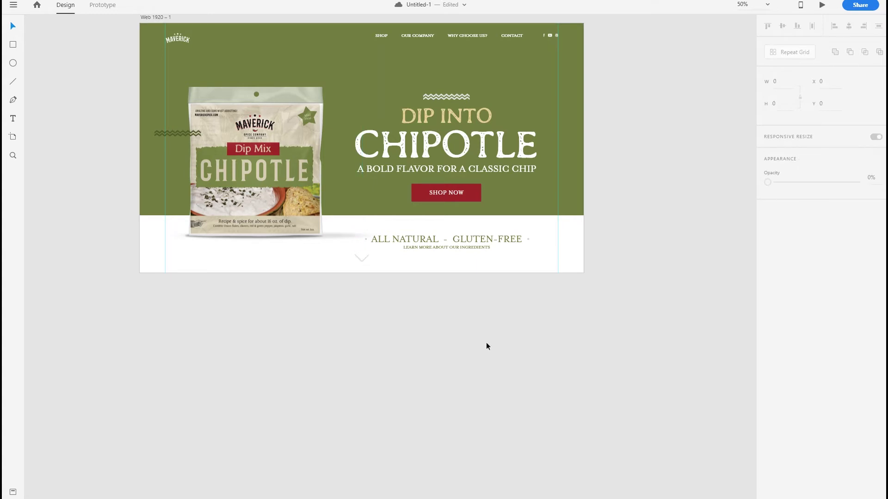
Nudge the arrow image down 10 px towards the artboard's lower edge.
{"action": "left_click", "coordinate": [362, 259]}
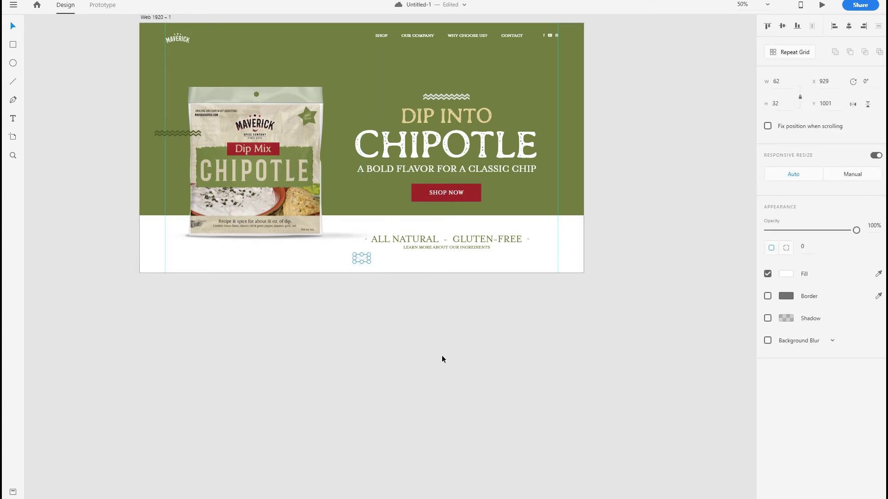
{"action": "key", "text": "shift+Down"}
{"action": "left_click", "coordinate": [442, 355]}
{"action": "left_click_drag", "start_coordinate": [442, 355], "coordinate": [454, 384]}
{"action": "scroll", "coordinate": [500, 268], "scroll_direction": "up", "scroll_amount": 2}
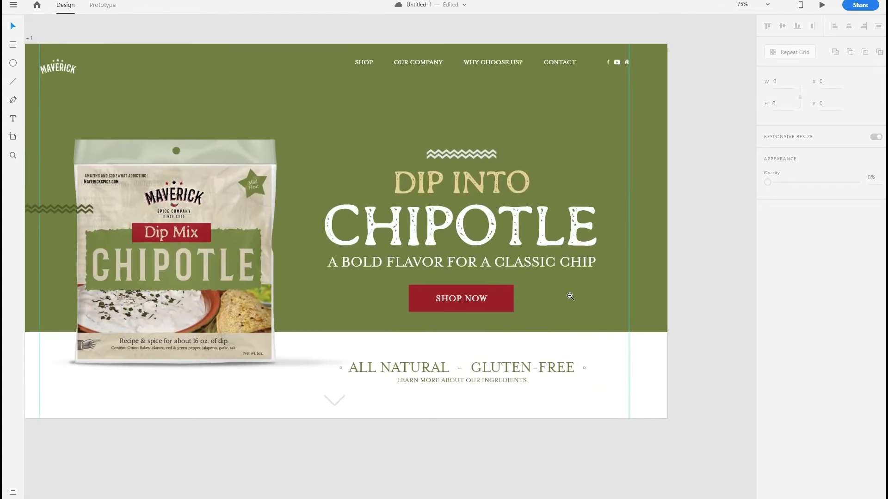
Delete the two vertical cyan guide lines marking the page margins.
{"action": "scroll", "coordinate": [568, 295], "scroll_direction": "down", "scroll_amount": 2}
{"action": "left_click", "coordinate": [204, 193]}
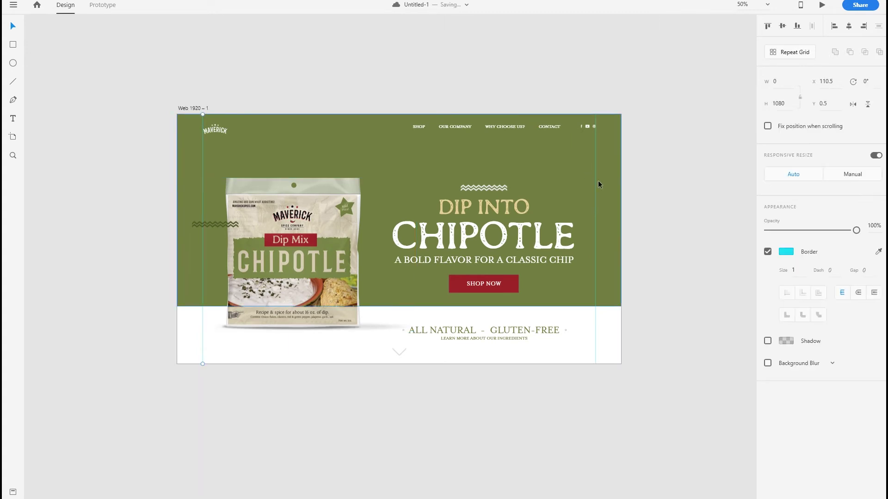
{"action": "key", "text": "Delete"}
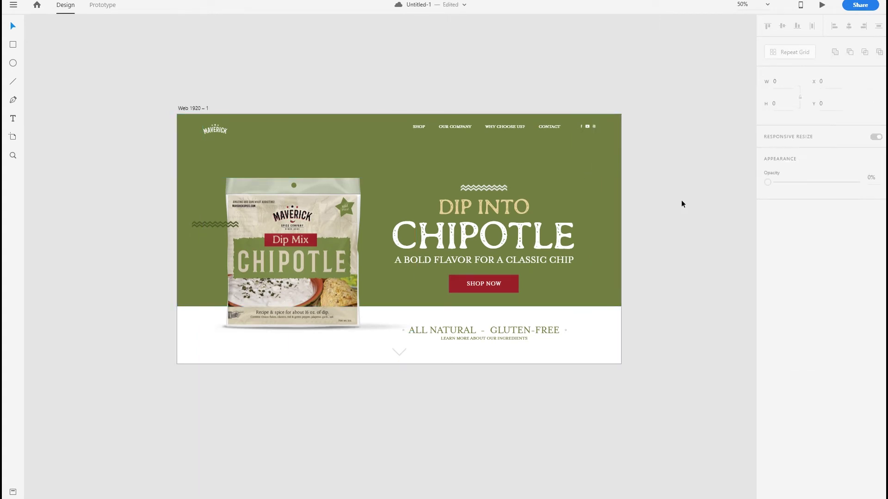
{"action": "left_click_drag", "start_coordinate": [687, 242], "coordinate": [677, 236]}
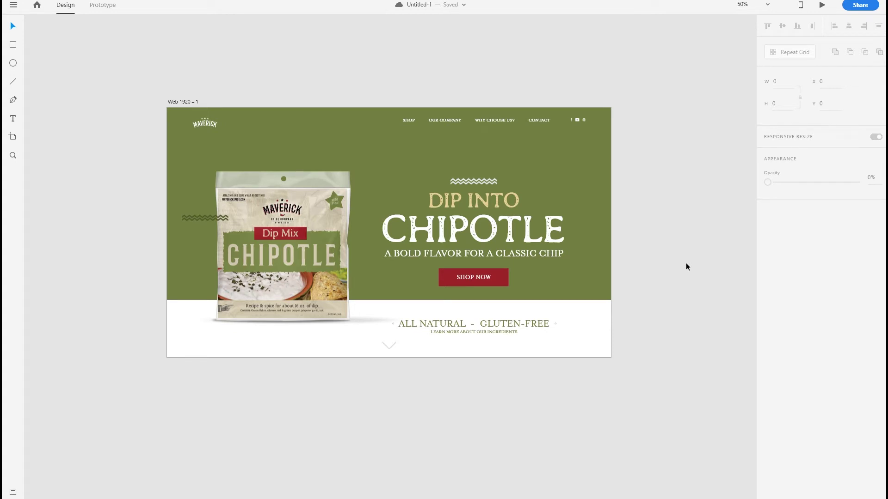
Move the white zigzag, DIP INTO CHIPOTLE heading, tagline and SHOP NOW button up 20 px to Y 283.
{"action": "left_click_drag", "start_coordinate": [634, 175], "coordinate": [443, 289]}
{"action": "key", "text": "shift+Up"}
{"action": "key", "text": "shift+Up"}
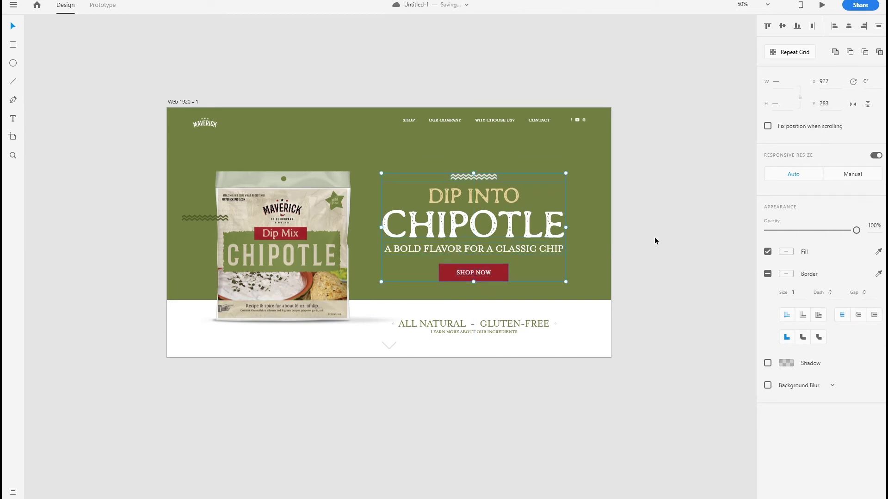
{"action": "left_click", "coordinate": [654, 237]}
{"action": "left_click_drag", "start_coordinate": [648, 313], "coordinate": [667, 315]}
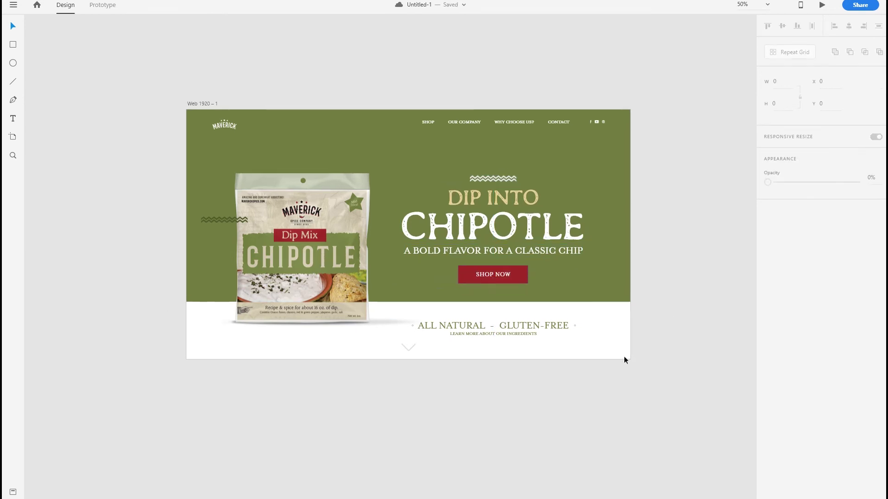
{"action": "left_click_drag", "start_coordinate": [657, 296], "coordinate": [651, 307]}
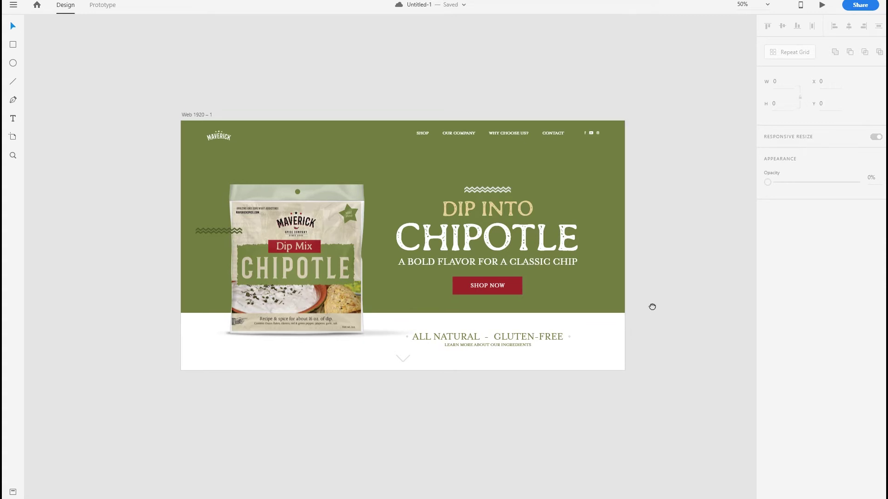
Move the ALL NATURAL - GLUTEN-FREE text block with its circles up 10 px to Y 899.
{"action": "left_click_drag", "start_coordinate": [597, 328], "coordinate": [398, 332]}
{"action": "key", "text": "shift+Up"}
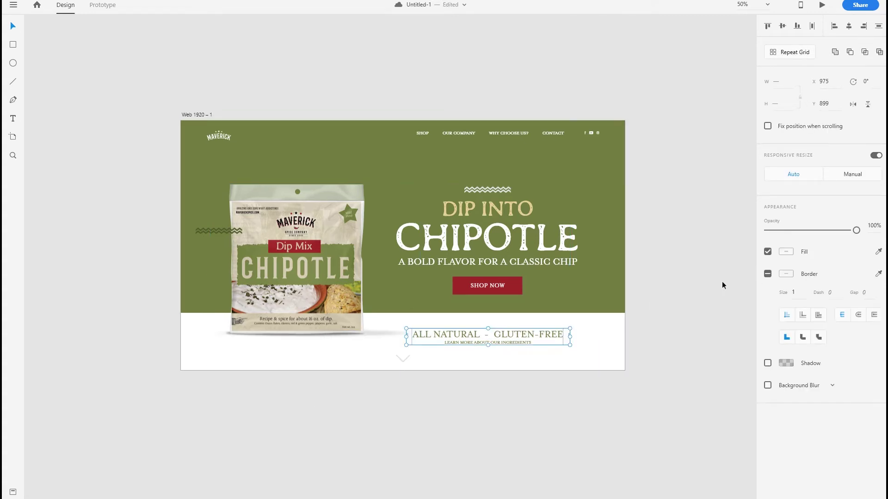
{"action": "left_click", "coordinate": [722, 282]}
{"action": "scroll", "coordinate": [645, 299], "scroll_direction": "up", "scroll_amount": 2}
{"action": "scroll", "coordinate": [605, 298], "scroll_direction": "down", "scroll_amount": 2}
{"action": "left_click_drag", "start_coordinate": [605, 298], "coordinate": [554, 293]}
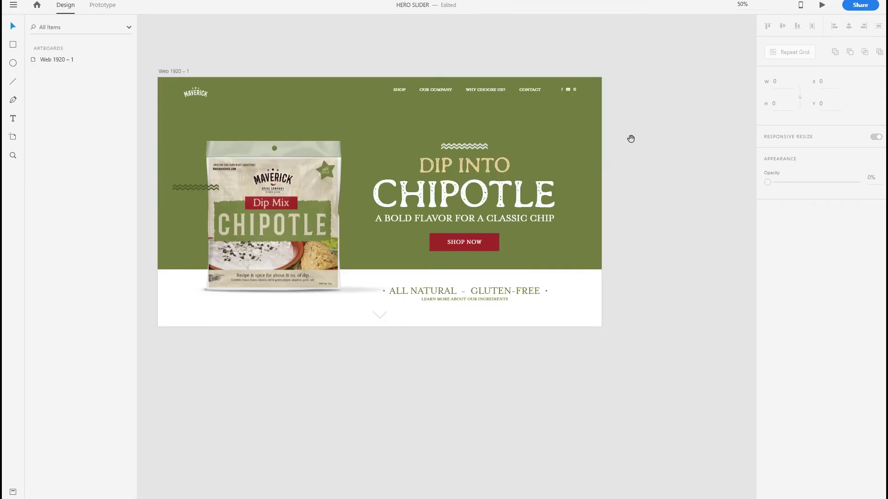
Group all the hero elements, leaving out the arrow, social media icons, navigation text and logo.
{"action": "left_click_drag", "start_coordinate": [707, 135], "coordinate": [203, 377]}
{"action": "left_click", "coordinate": [458, 317], "text": "shift"}
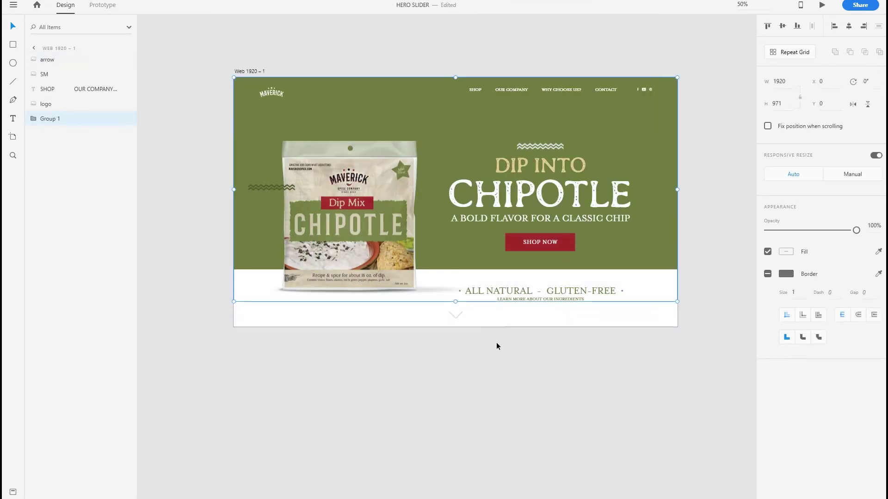
{"action": "right_click", "coordinate": [353, 208]}
{"action": "left_click", "coordinate": [376, 361]}
Toggle the hero group's visibility off and on to check which elements it contains.
{"action": "double_click", "coordinate": [46, 119]}
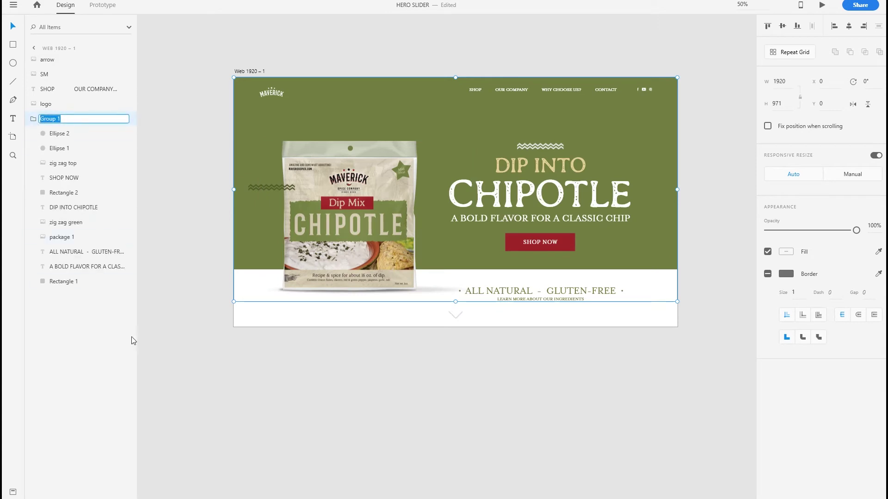
{"action": "left_click", "coordinate": [171, 144]}
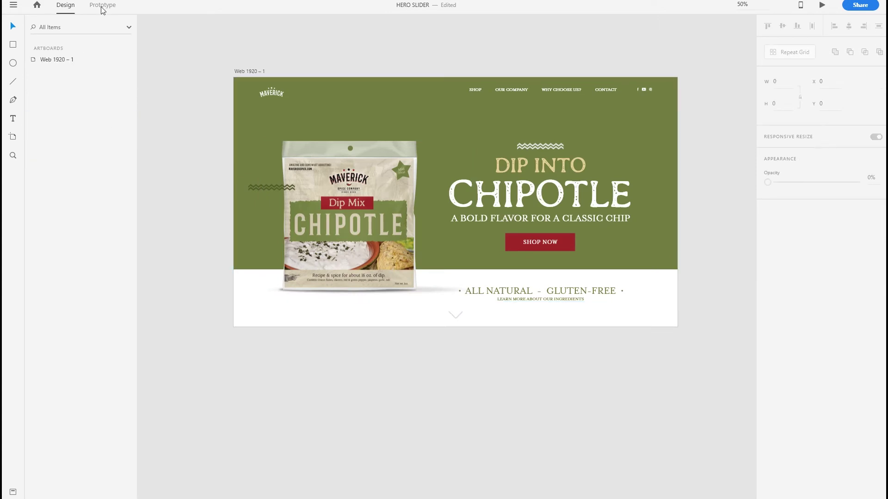
{"action": "left_click", "coordinate": [290, 147]}
{"action": "left_click", "coordinate": [126, 119]}
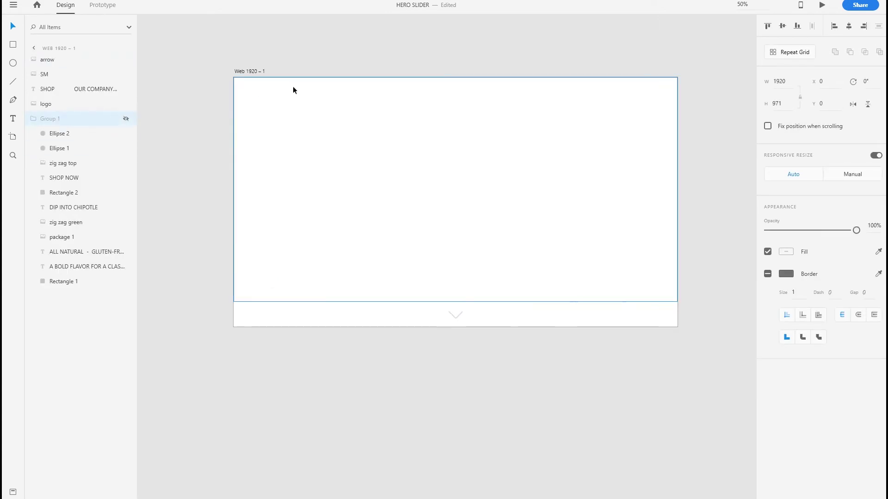
{"action": "left_click", "coordinate": [126, 119]}
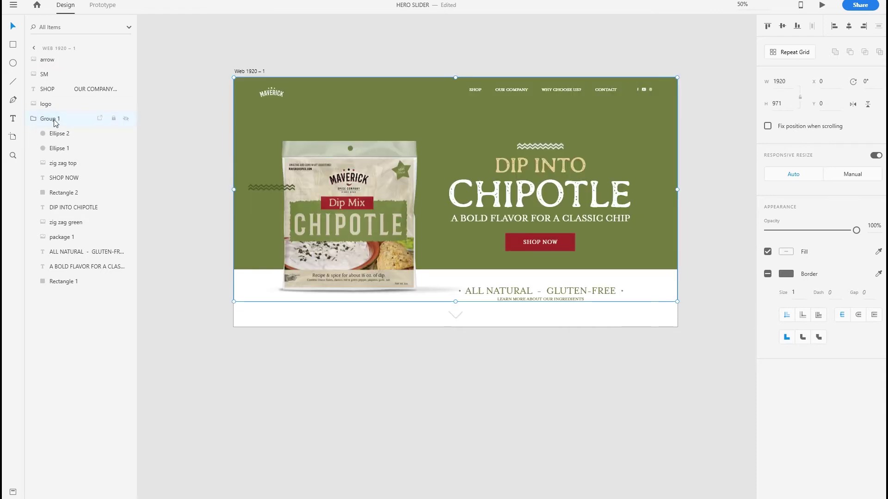
Rename the hero group as Chipotle.
{"action": "double_click", "coordinate": [54, 120]}
{"action": "type", "text": "Chipotl"}
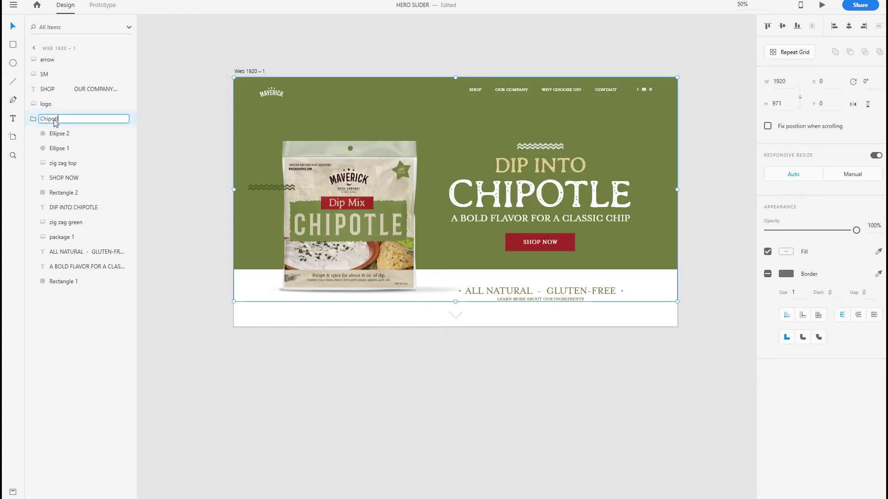
{"action": "type", "text": "e"}
{"action": "key", "text": "Return"}
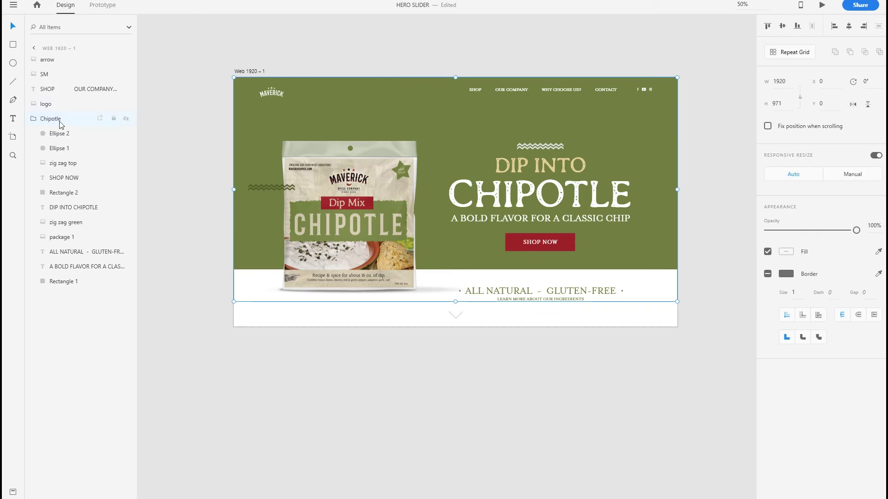
Duplicate the Chipotle group and hide the lower of the two copies.
{"action": "right_click", "coordinate": [44, 121]}
{"action": "left_click", "coordinate": [69, 170]}
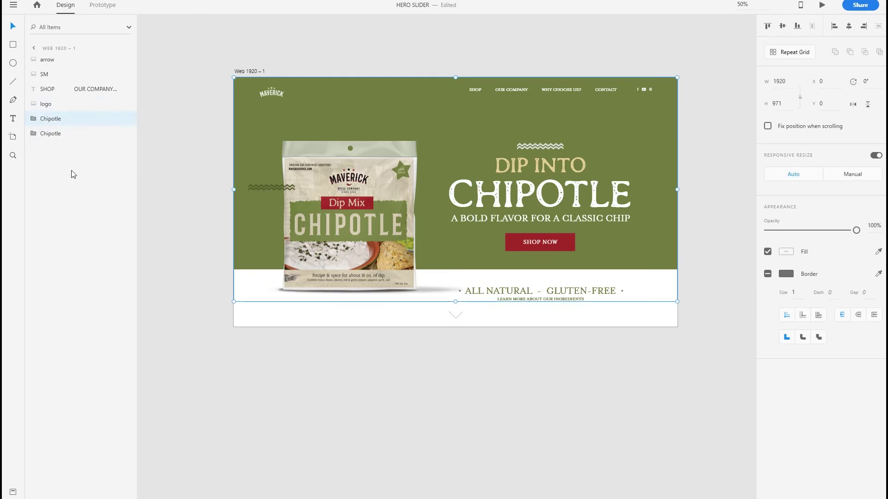
{"action": "double_click", "coordinate": [51, 120]}
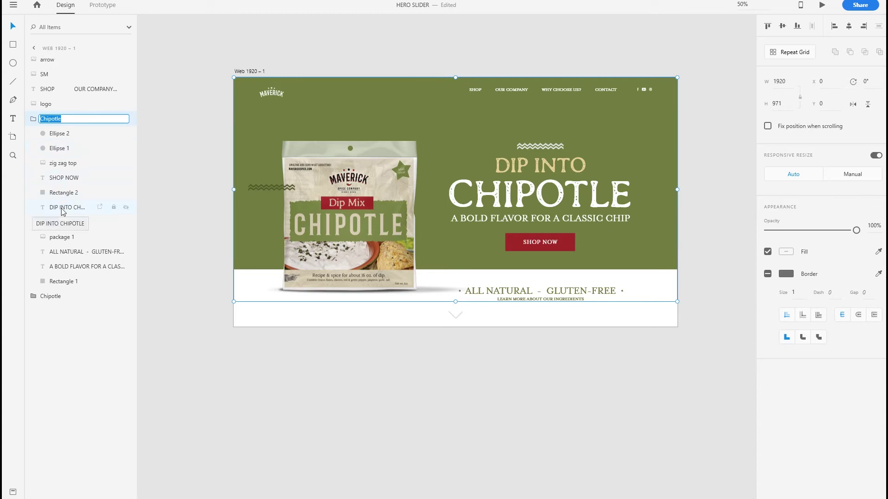
{"action": "left_click", "coordinate": [126, 296]}
{"action": "left_click", "coordinate": [126, 297]}
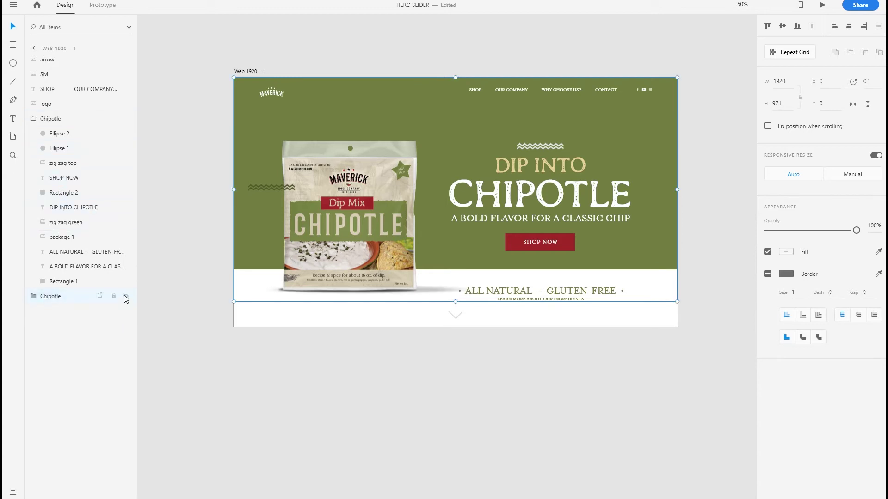
{"action": "left_click", "coordinate": [124, 295]}
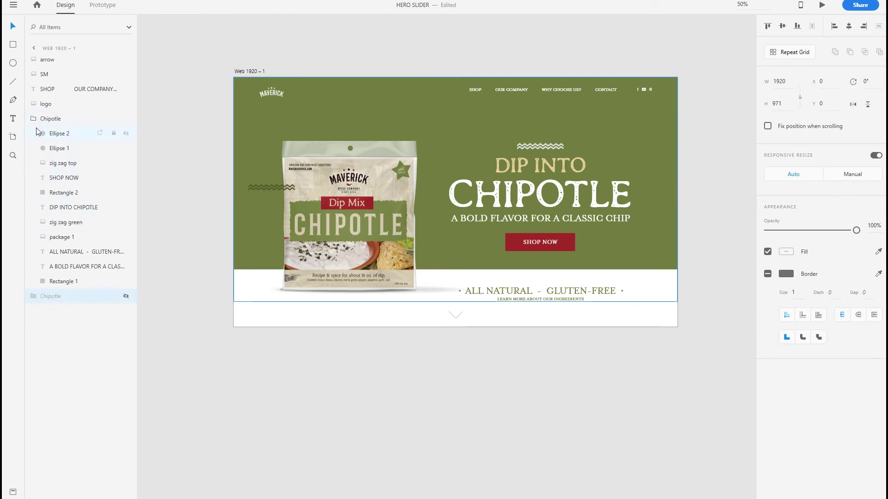
Set the fill of Rectangle 1, the hero background in the visible Chipotle group, to #B91F2A.
{"action": "left_click", "coordinate": [63, 281]}
{"action": "left_click", "coordinate": [784, 255]}
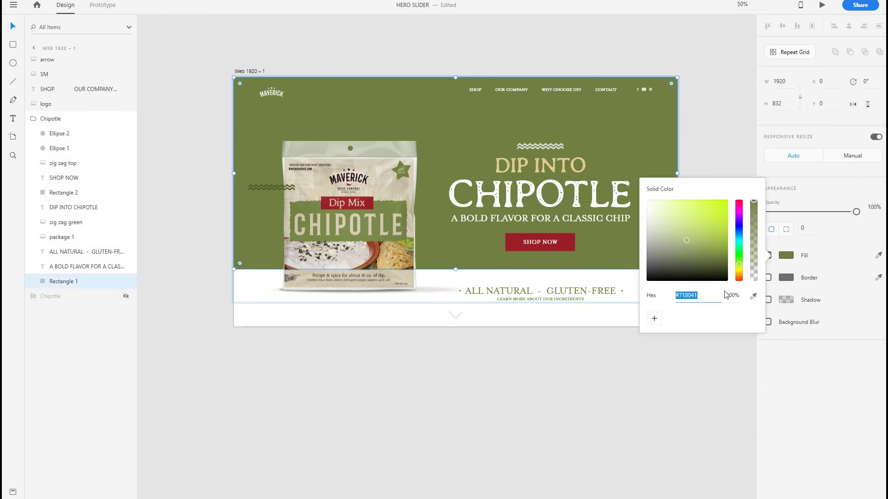
{"action": "type", "text": "b91f2a"}
{"action": "key", "text": "Return"}
{"action": "key", "text": "Escape"}
{"action": "key", "text": "Escape"}
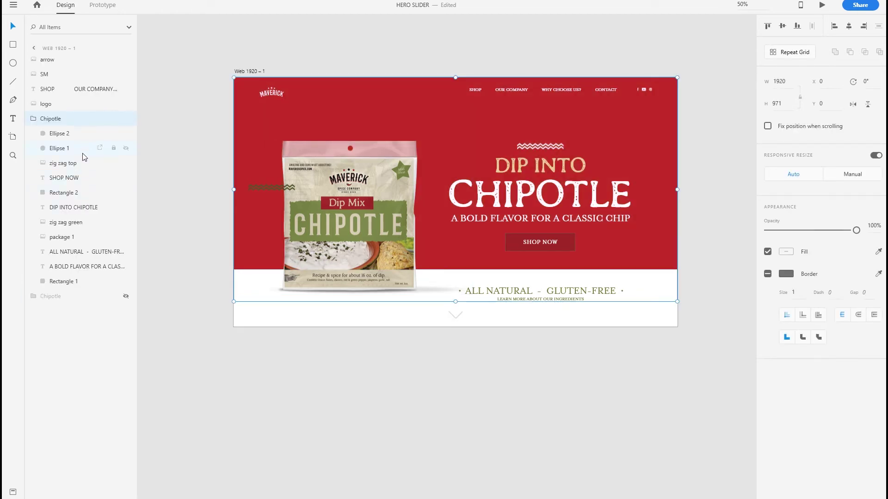
Import package 2.png into the visible group and place it over the chipotle package, at X 129, Y 278.
{"action": "key", "text": "ctrl+shift+i"}
{"action": "left_click", "coordinate": [261, 55]}
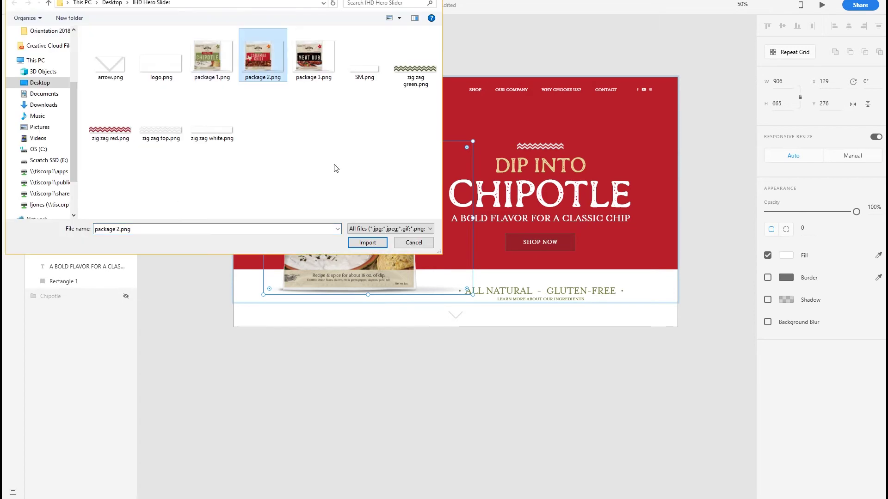
{"action": "left_click", "coordinate": [367, 241]}
{"action": "left_click_drag", "start_coordinate": [441, 211], "coordinate": [353, 225]}
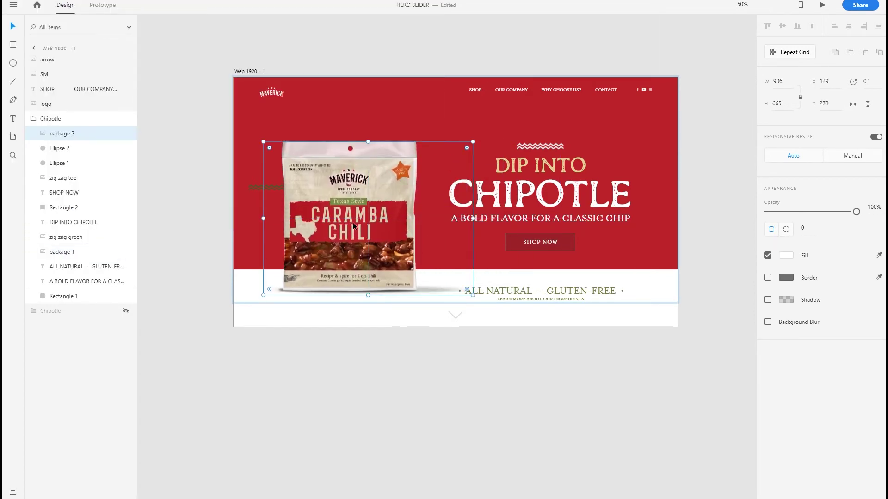
Move the package 2 layer down to package 1's place in the stack and delete package 1.
{"action": "left_click", "coordinate": [66, 252]}
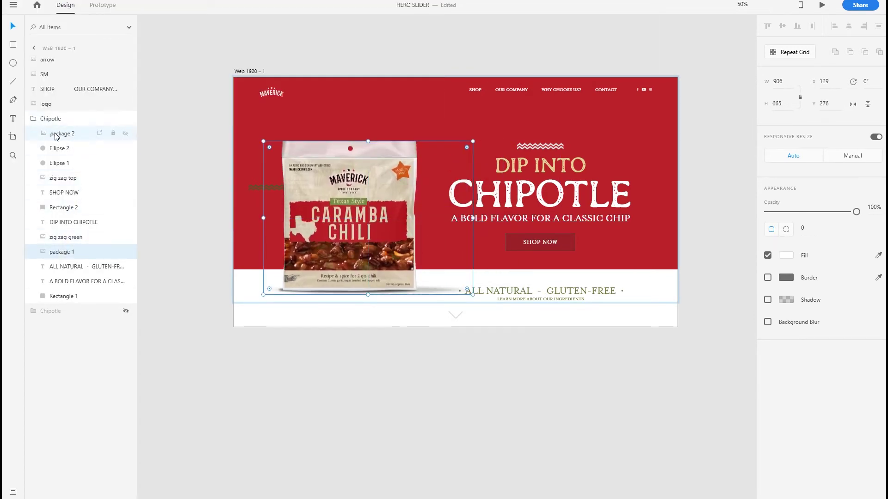
{"action": "left_click_drag", "start_coordinate": [60, 134], "coordinate": [62, 232]}
{"action": "key", "text": "Delete"}
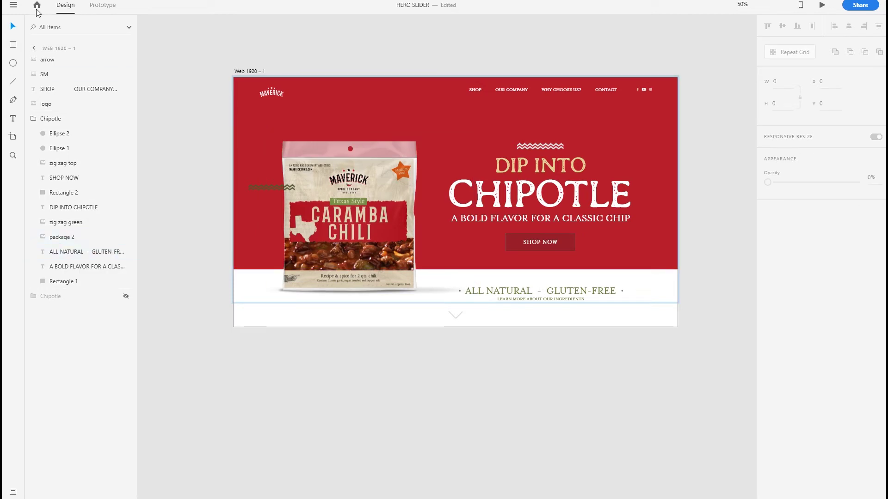
Import zig zag red.png into the visible Chipotle group.
{"action": "left_click", "coordinate": [13, 5]}
{"action": "left_click", "coordinate": [39, 301]}
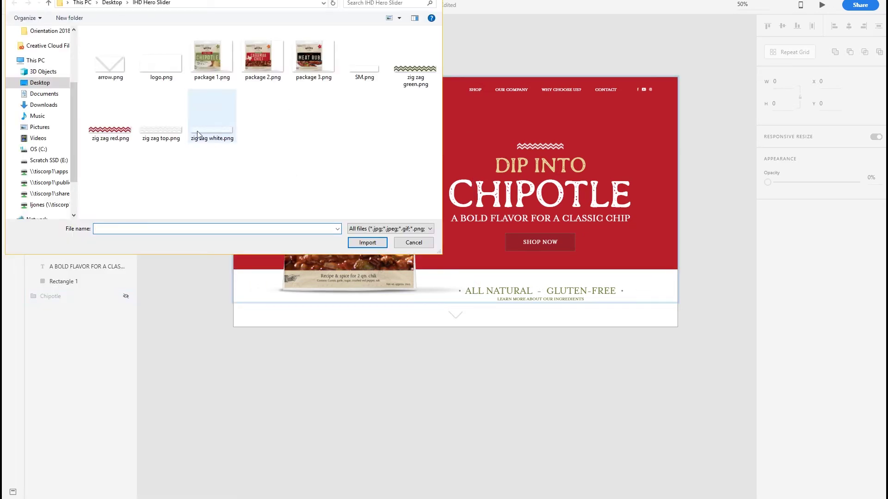
{"action": "left_click", "coordinate": [111, 131]}
{"action": "left_click", "coordinate": [367, 243]}
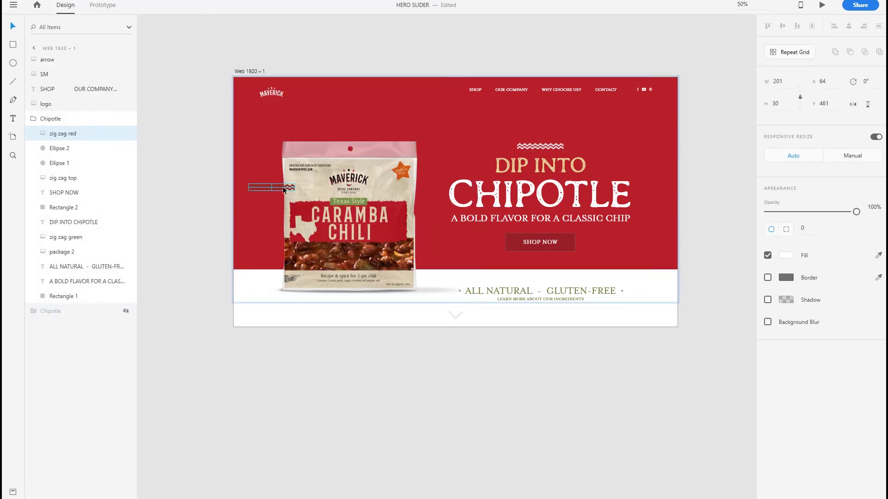
Put zig zag red in zig zag green's place in the layer stack, and recolor the ALL NATURAL - GLUTEN-FREE text and its dots red.
{"action": "left_click_drag", "start_coordinate": [74, 237], "coordinate": [71, 240]}
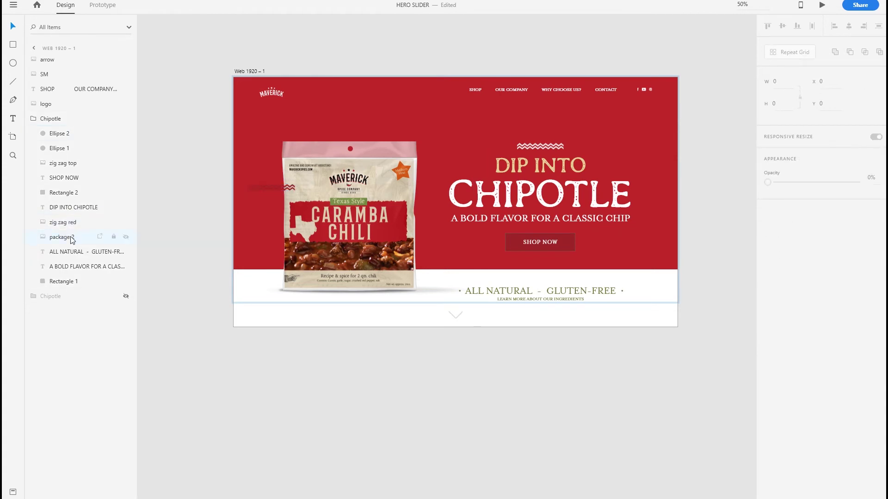
{"action": "left_click_drag", "start_coordinate": [692, 286], "coordinate": [451, 305]}
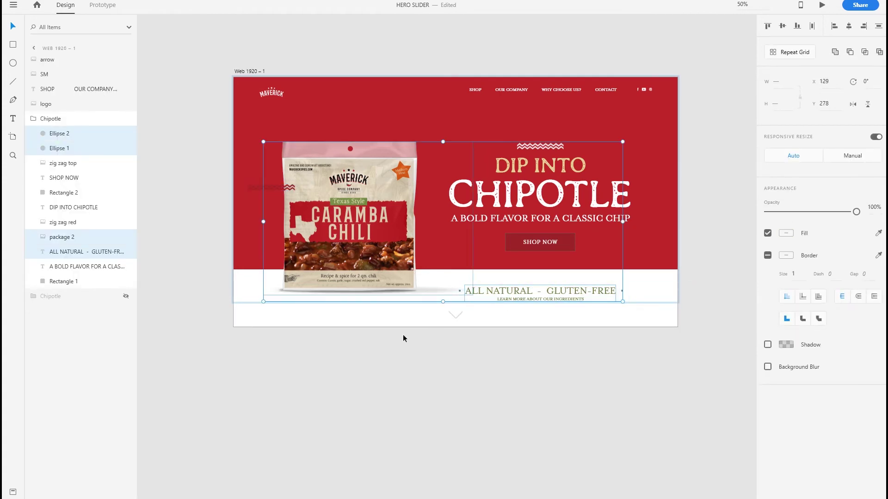
{"action": "key", "text": "Escape"}
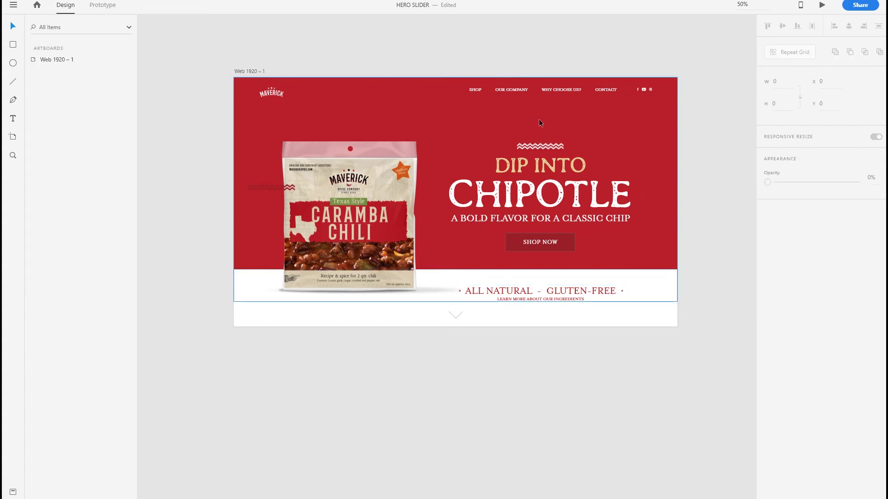
Change the DIP INTO CHIPOTLE heading to read GIDDY UP CARAMBA, keeping the separate styling of its two lines.
{"action": "double_click", "coordinate": [507, 171]}
{"action": "left_click_drag", "start_coordinate": [496, 159], "coordinate": [523, 162]}
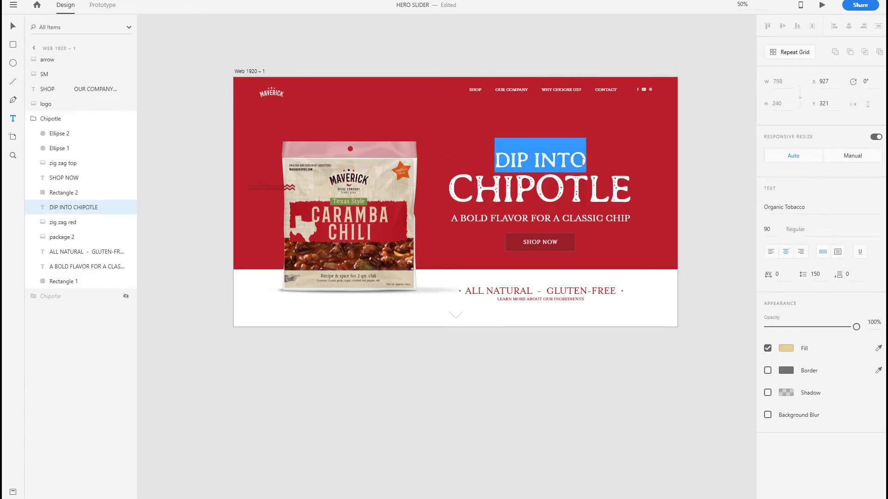
{"action": "type", "text": "GI"}
{"action": "key", "text": "BackSpace"}
{"action": "key", "text": "BackSpace"}
{"action": "key", "text": "BackSpace"}
{"action": "key", "text": "Delete"}
{"action": "key", "text": "Delete"}
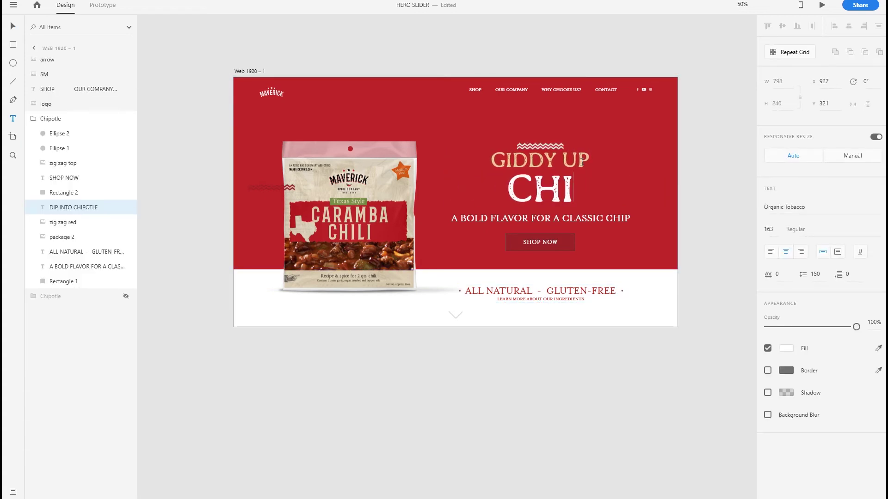
{"action": "type", "text": "MBA"}
{"action": "key", "text": "Escape"}
Replace the tagline with CHILI WITH A TEXAS SIZED TASTE and center it under the heading, at X 973.
{"action": "double_click", "coordinate": [608, 220]}
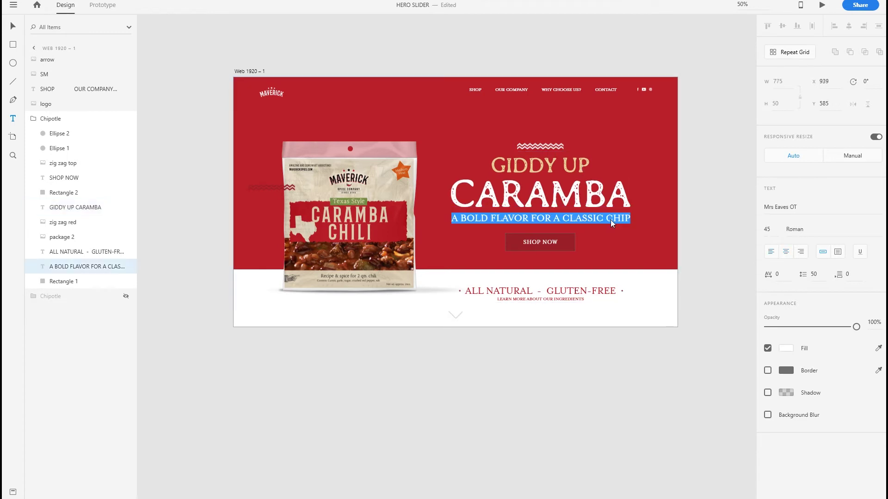
{"action": "type", "text": "CHILI WITH A TEXAS SIZED TASTE"}
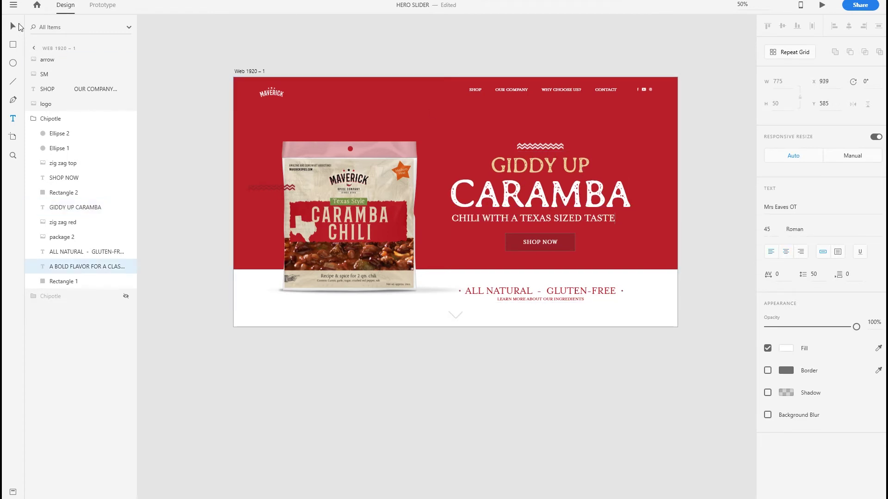
{"action": "key", "text": "Escape"}
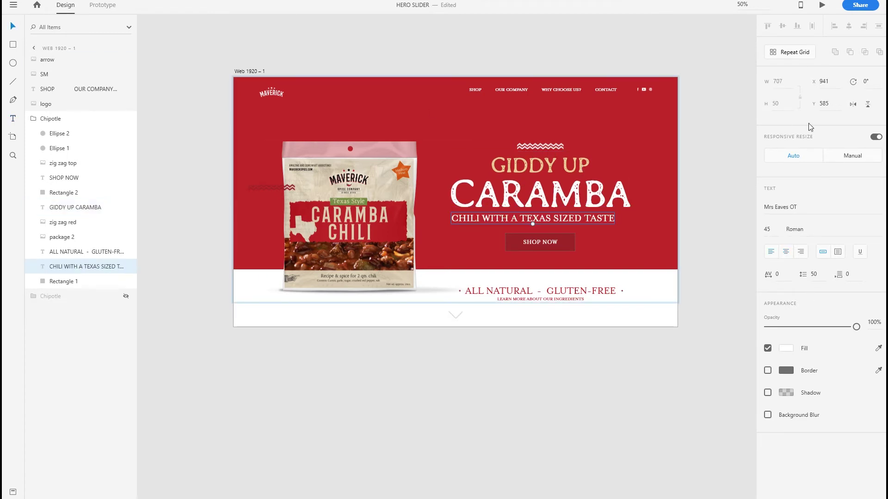
{"action": "left_click_drag", "start_coordinate": [595, 218], "coordinate": [601, 220]}
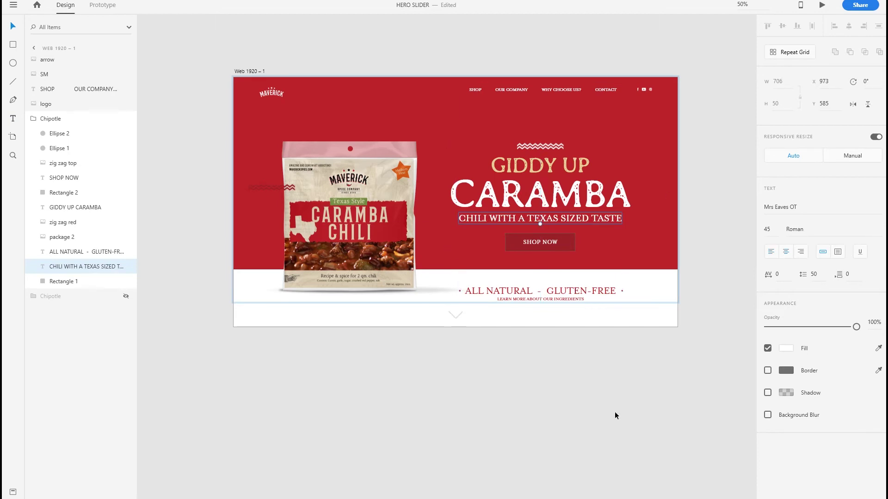
{"action": "left_click", "coordinate": [722, 237]}
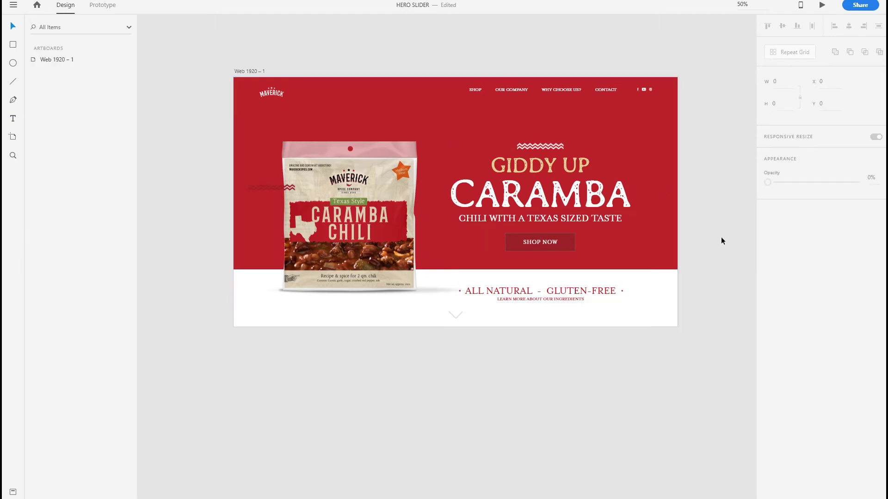
Import package 3.png and zig zag white.png, and place package 3 exactly over the Caramba Chili package, at X 129, Y 278.
{"action": "left_click", "coordinate": [317, 232]}
{"action": "key", "text": "ctrl+shift+i"}
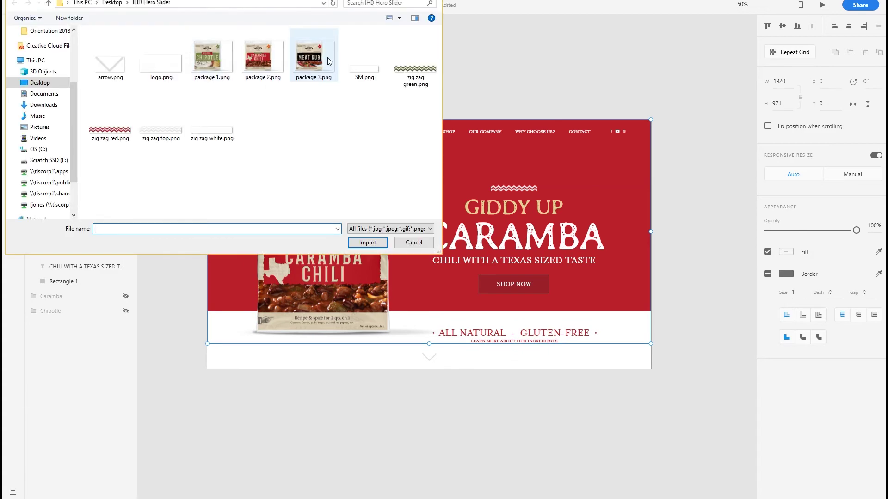
{"action": "left_click", "coordinate": [219, 136], "text": "ctrl"}
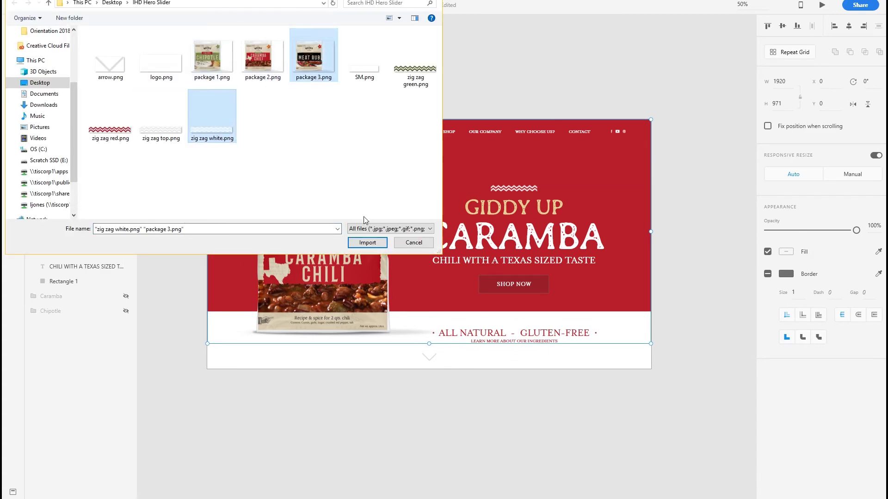
{"action": "left_click", "coordinate": [369, 244]}
{"action": "left_click_drag", "start_coordinate": [425, 186], "coordinate": [337, 202]}
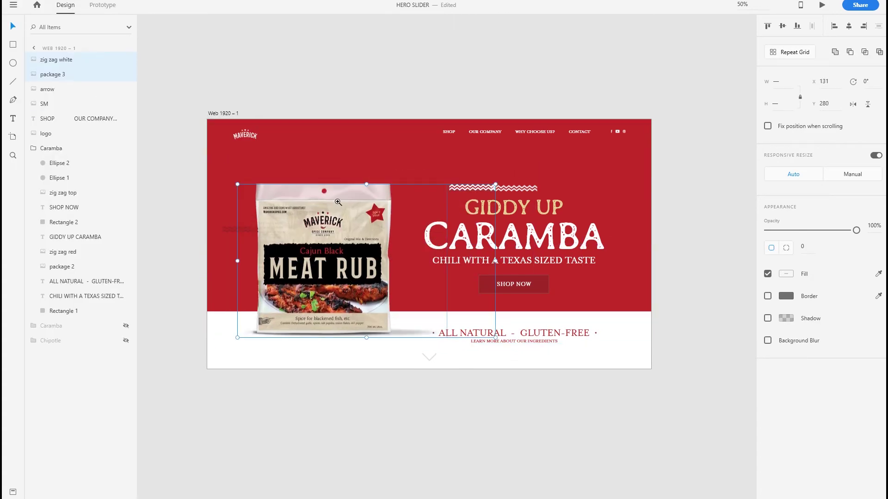
{"action": "scroll", "coordinate": [349, 202], "scroll_direction": "up", "scroll_amount": 3}
{"action": "key", "text": "Left"}
{"action": "key", "text": "Left"}
{"action": "key", "text": "Up"}
{"action": "key", "text": "Up"}
{"action": "scroll", "coordinate": [379, 230], "scroll_direction": "down", "scroll_amount": 3}
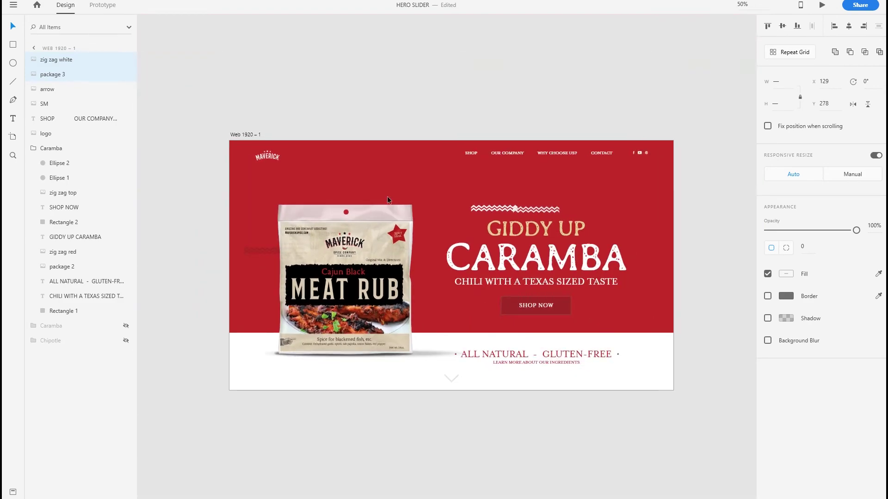
Place zig zag white across the left edge of the Meat Rub package, at X 64, Y 460.
{"action": "left_click_drag", "start_coordinate": [492, 209], "coordinate": [288, 248]}
{"action": "scroll", "coordinate": [266, 254], "scroll_direction": "up", "scroll_amount": 5}
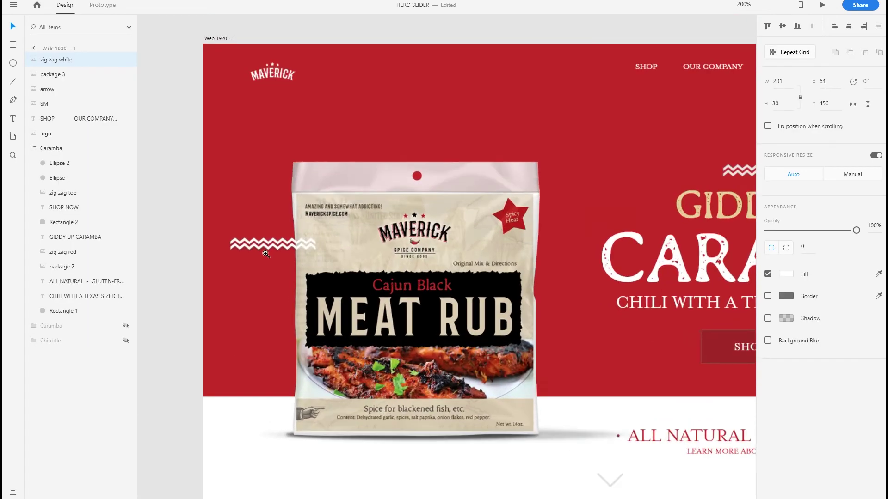
{"action": "key", "text": "Down"}
{"action": "key", "text": "Down"}
{"action": "key", "text": "Down"}
{"action": "key", "text": "Down"}
{"action": "scroll", "coordinate": [333, 283], "scroll_direction": "down", "scroll_amount": 6}
{"action": "scroll", "coordinate": [331, 276], "scroll_direction": "up", "scroll_amount": 4}
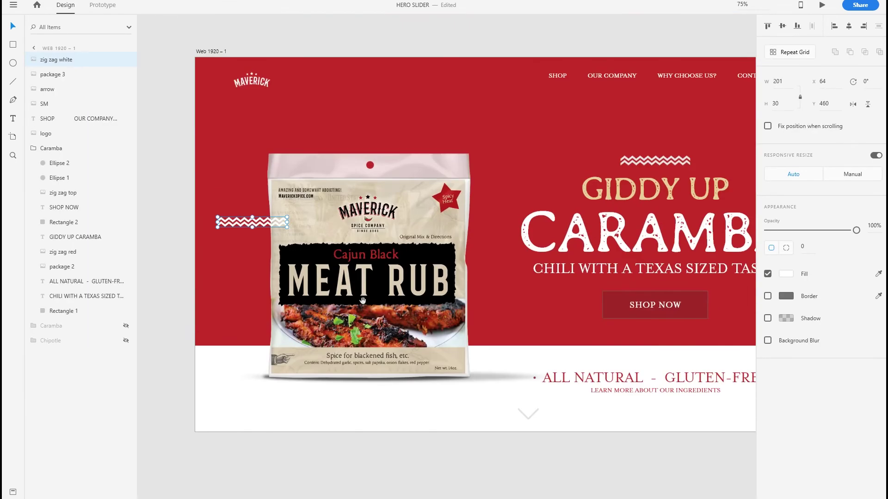
Move zig zag white and package 3 into the visible Caramba group in place of zig zag red and package 2, deleting the old images.
{"action": "left_click", "coordinate": [48, 75], "text": "shift"}
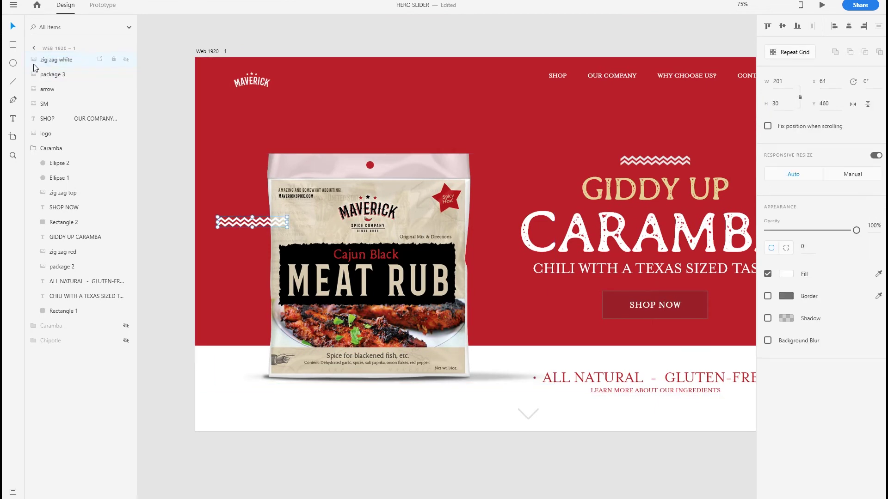
{"action": "left_click_drag", "start_coordinate": [48, 76], "coordinate": [54, 111]}
{"action": "left_click_drag", "start_coordinate": [54, 170], "coordinate": [53, 171]}
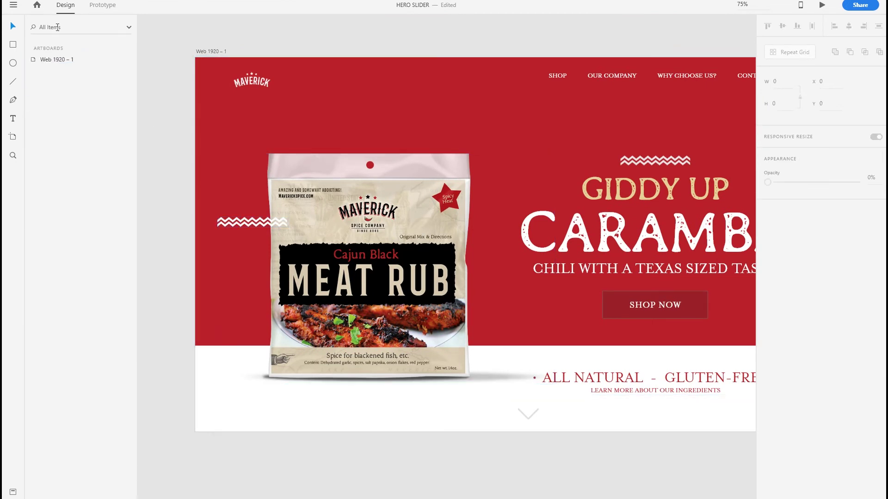
{"action": "left_click_drag", "start_coordinate": [39, 206], "coordinate": [43, 246]}
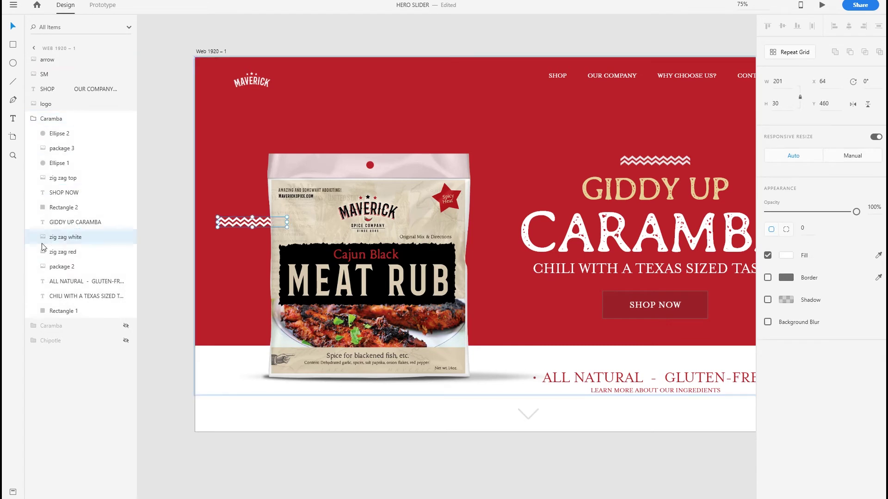
{"action": "left_click", "coordinate": [60, 254]}
{"action": "key", "text": "Delete"}
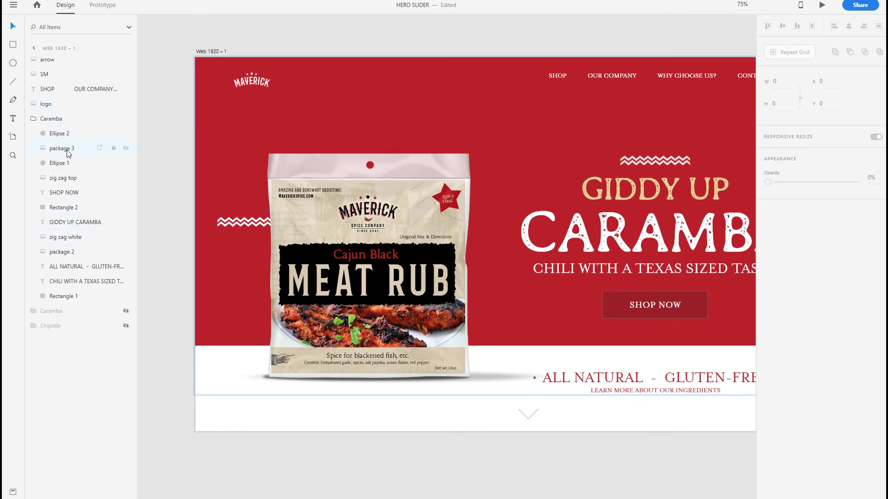
{"action": "left_click_drag", "start_coordinate": [60, 148], "coordinate": [68, 256]}
Set the fill of Rectangle 1, the hero background in the visible Caramba group, to #000000.
{"action": "key", "text": "ctrl+minus"}
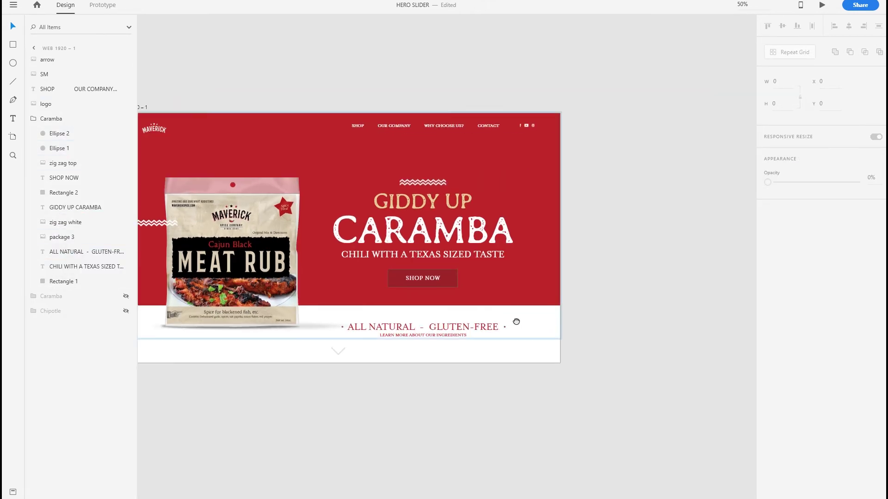
{"action": "left_click", "coordinate": [601, 193]}
{"action": "left_click", "coordinate": [785, 257]}
{"action": "type", "text": "000000"}
{"action": "key", "text": "Return"}
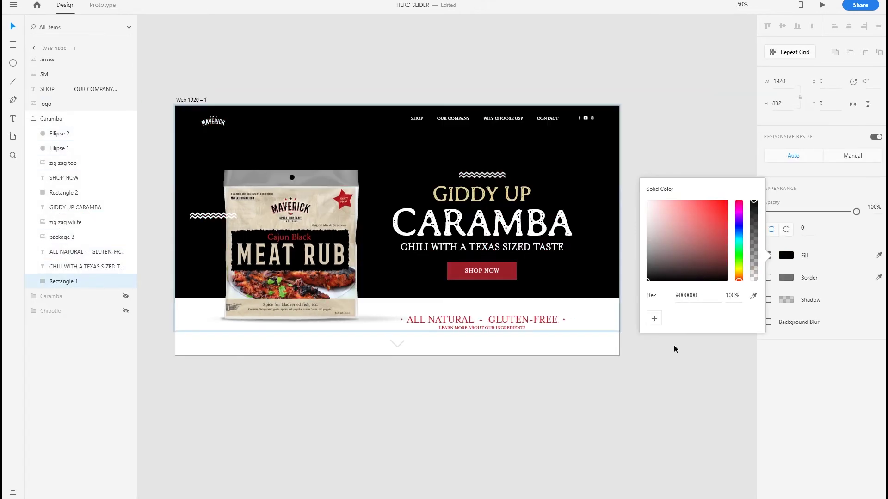
{"action": "left_click", "coordinate": [674, 347]}
Recolor the ALL NATURAL - GLUTEN-FREE text and its two dots by sampling the hero background's black.
{"action": "left_click_drag", "start_coordinate": [461, 273], "coordinate": [523, 285]}
{"action": "scroll", "coordinate": [559, 301], "scroll_direction": "up", "scroll_amount": 3}
{"action": "left_click", "coordinate": [619, 302]}
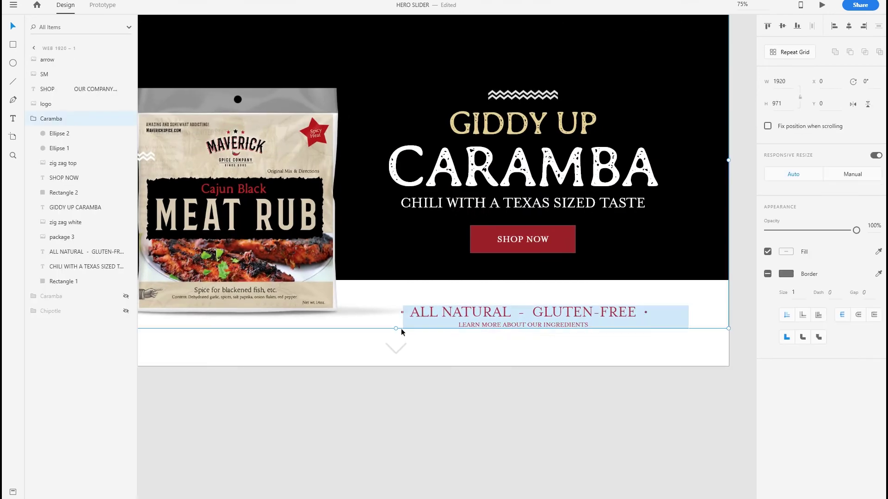
{"action": "left_click_drag", "start_coordinate": [330, 325], "coordinate": [323, 347]}
{"action": "scroll", "coordinate": [474, 372], "scroll_direction": "down", "scroll_amount": 3}
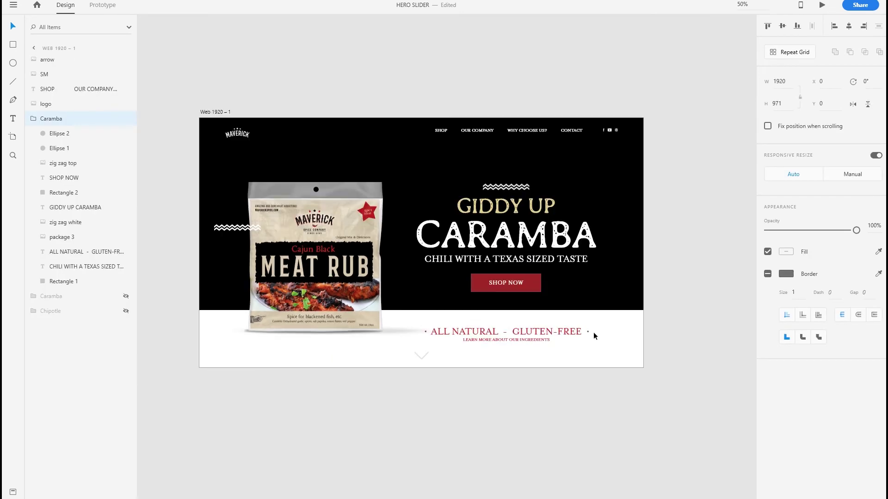
{"action": "left_click_drag", "start_coordinate": [605, 363], "coordinate": [421, 310]}
{"action": "scroll", "coordinate": [593, 363], "scroll_direction": "up", "scroll_amount": 3}
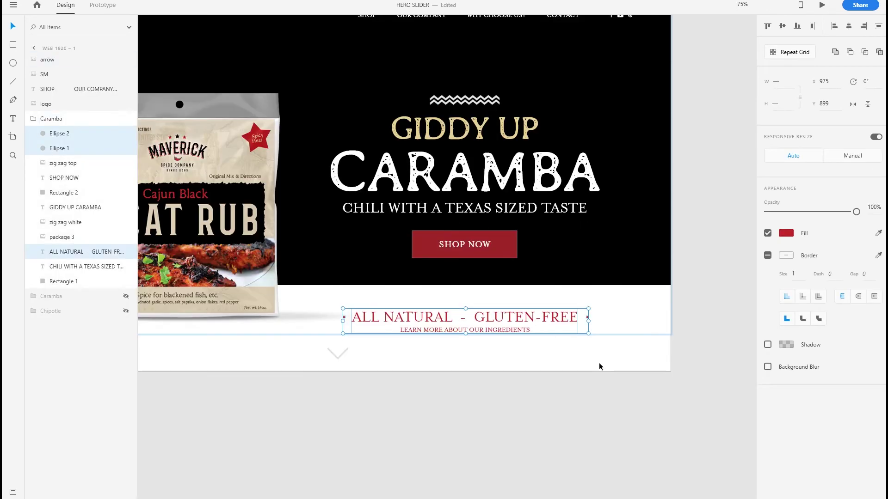
{"action": "left_click", "coordinate": [878, 232]}
{"action": "left_click", "coordinate": [665, 231]}
{"action": "left_click", "coordinate": [520, 420]}
{"action": "left_click_drag", "start_coordinate": [352, 333], "coordinate": [396, 328]}
{"action": "left_click", "coordinate": [396, 328], "text": "alt"}
{"action": "left_click_drag", "start_coordinate": [445, 262], "coordinate": [447, 271]}
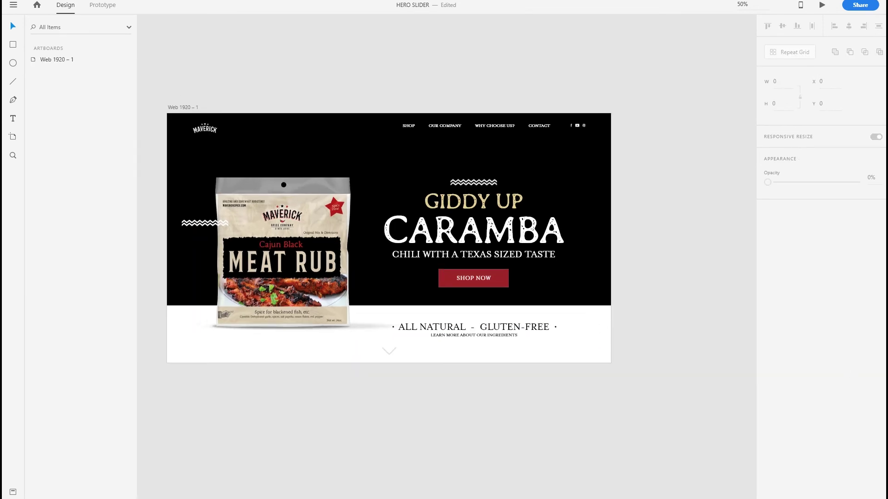
Change the GIDDY UP CARAMBA heading to read RUB IT ON CAJUN BLACK.
{"action": "double_click", "coordinate": [499, 199]}
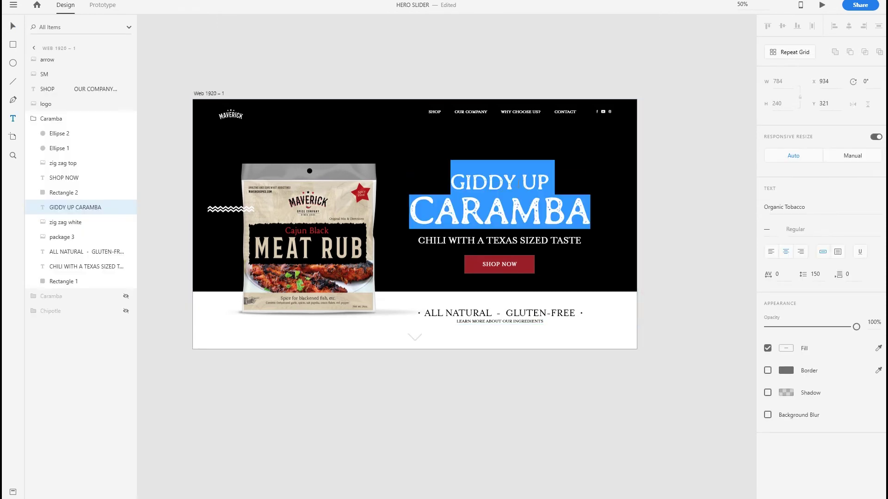
{"action": "left_click_drag", "start_coordinate": [548, 182], "coordinate": [451, 183]}
{"action": "type", "text": "ru"}
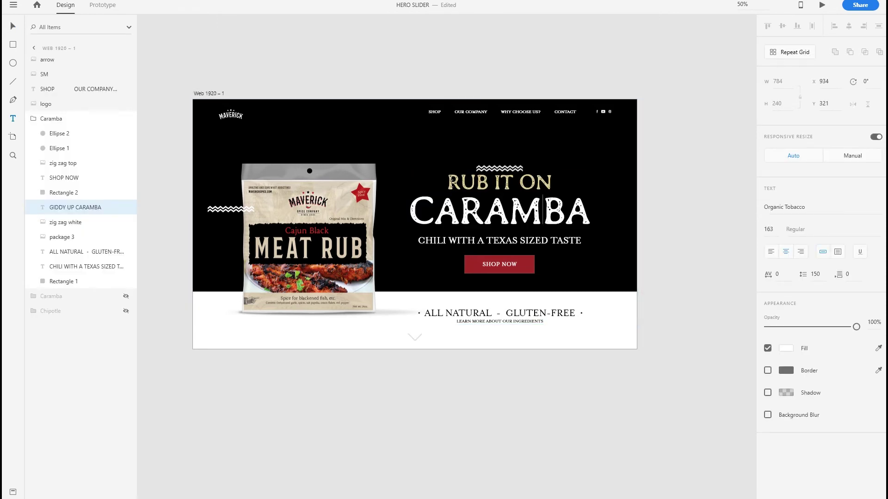
{"action": "key", "text": "BackSpace"}
{"action": "key", "text": "Delete"}
{"action": "key", "text": "Delete"}
{"action": "type", "text": "N BLACK"}
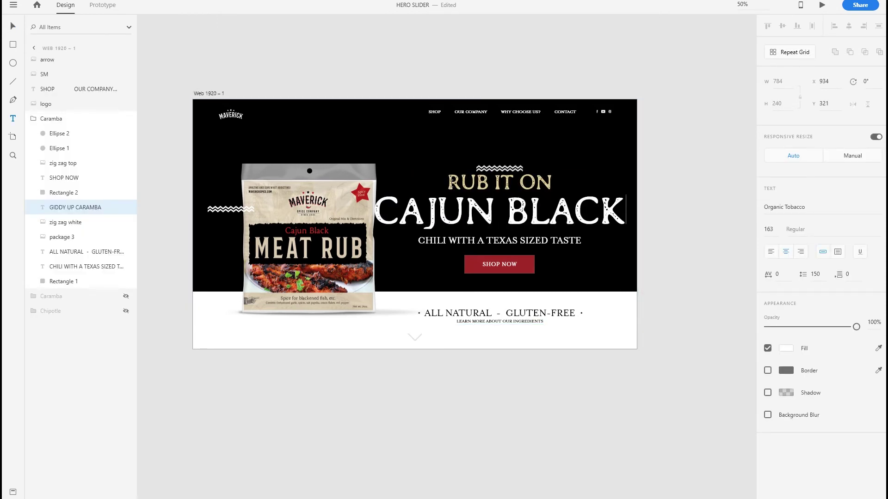
Set the font size of the heading's CAJUN BLACK line to 135.
{"action": "left_click_drag", "start_coordinate": [605, 202], "coordinate": [370, 217]}
{"action": "left_click", "coordinate": [768, 229]}
{"action": "type", "text": "135"}
{"action": "key", "text": "Return"}
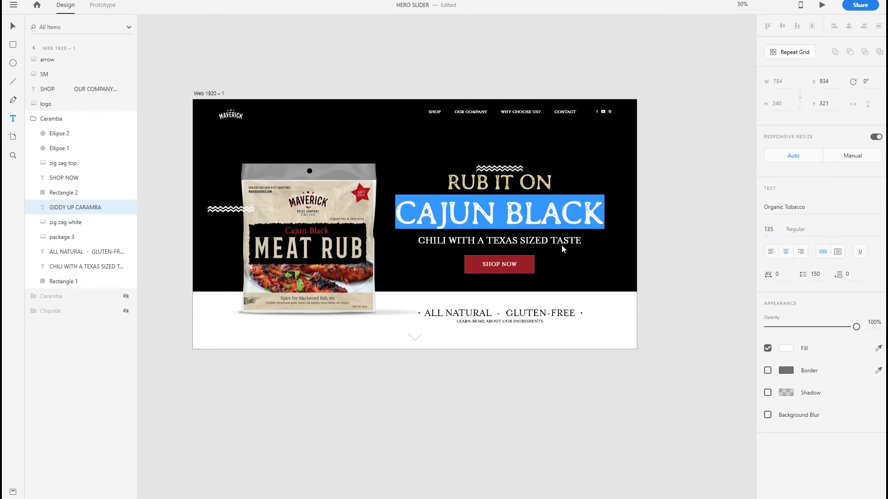
{"action": "key", "text": "Escape"}
Set the line spacing of the heading's CAJUN BLACK line to 130.
{"action": "left_click_drag", "start_coordinate": [603, 208], "coordinate": [395, 208]}
{"action": "left_click", "coordinate": [815, 274]}
{"action": "type", "text": "130"}
{"action": "key", "text": "Return"}
{"action": "key", "text": "Escape"}
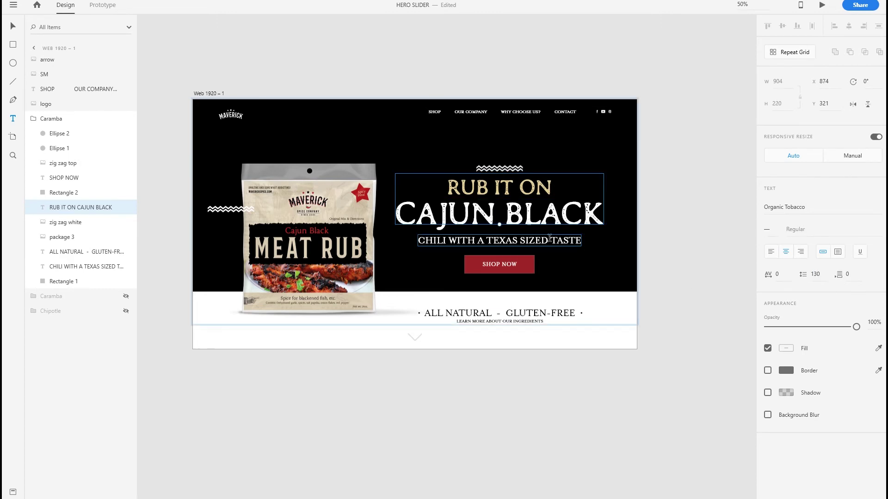
Replace the tagline under the heading with FISH FROM THE BAYOU.
{"action": "triple_click", "coordinate": [562, 241]}
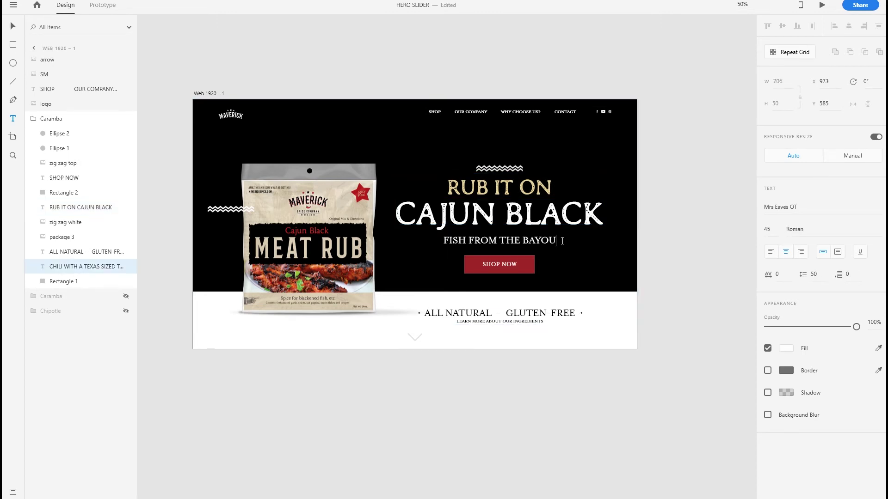
{"action": "left_click", "coordinate": [13, 27]}
{"action": "left_click", "coordinate": [691, 205]}
Move the RUB IT ON CAJUN BLACK heading down 10 px to Y 331, closer to the tagline.
{"action": "scroll", "coordinate": [517, 205], "scroll_direction": "up", "scroll_amount": 3}
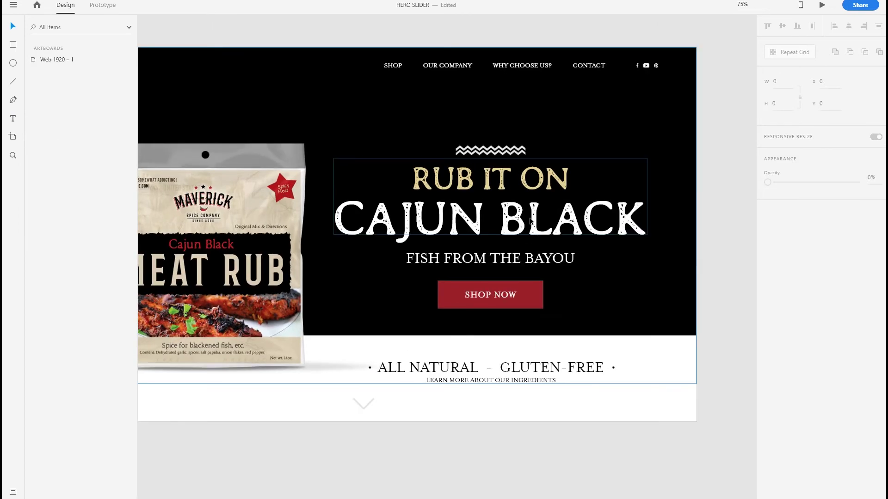
{"action": "left_click", "coordinate": [574, 222]}
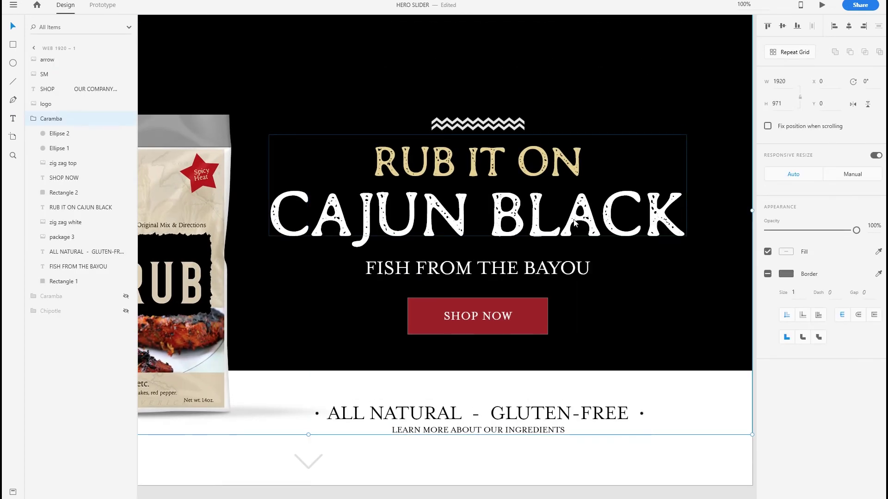
{"action": "left_click", "coordinate": [69, 266]}
{"action": "left_click", "coordinate": [62, 210]}
{"action": "key", "text": "shift+Down"}
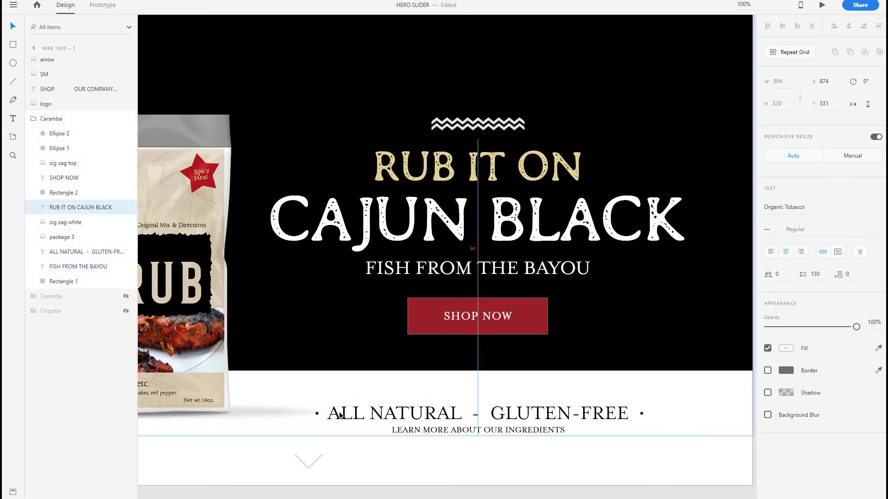
Nudge the RUB IT ON CAJUN BLACK heading up 2 px to Y 329.
{"action": "key", "text": "Up"}
{"action": "key", "text": "Up"}
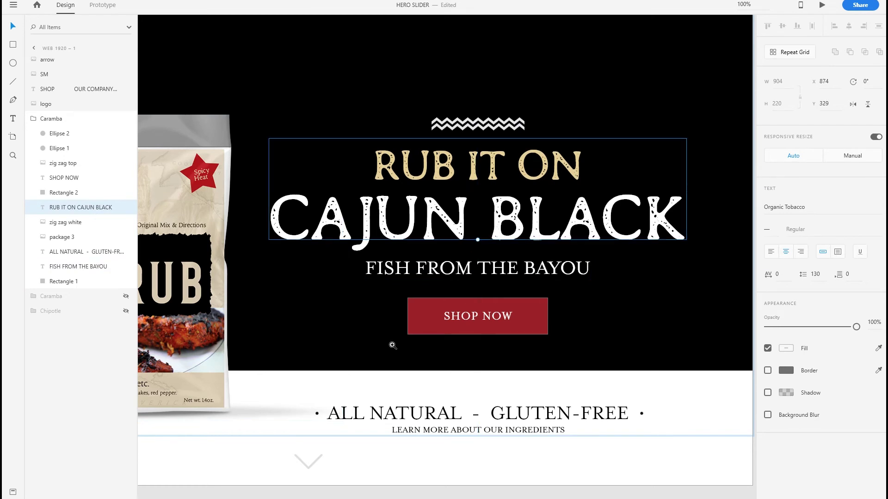
{"action": "scroll", "coordinate": [395, 340], "scroll_direction": "down", "scroll_amount": 3}
{"action": "left_click", "coordinate": [580, 419]}
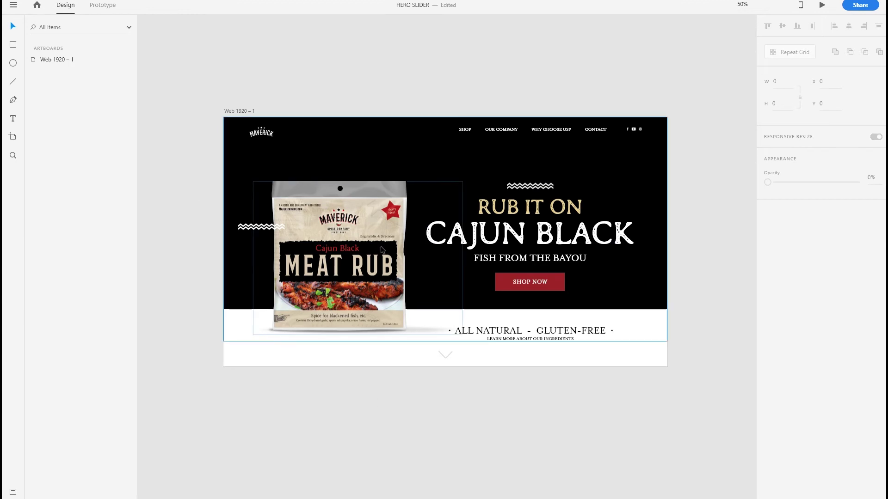
Rename the black slide's group to Cajun Rub and collapse it.
{"action": "left_click", "coordinate": [356, 277]}
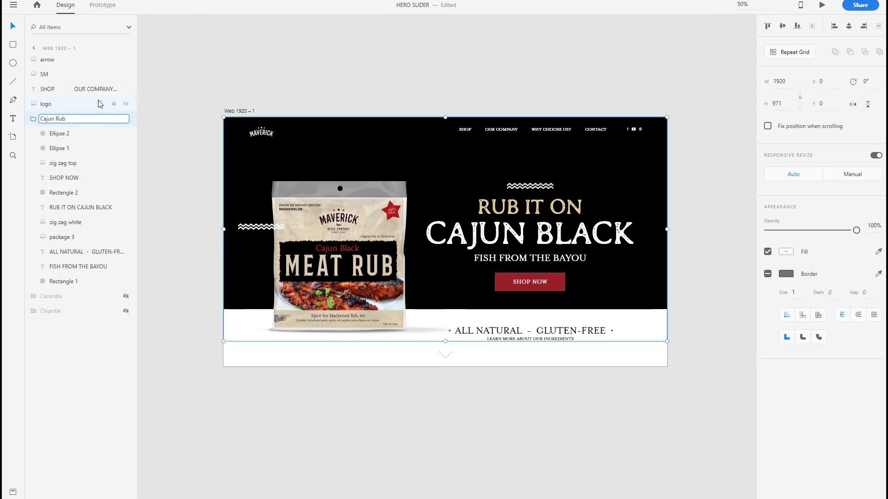
{"action": "left_click", "coordinate": [35, 120]}
Hide the Cajun Rub group and show the Chipotle group.
{"action": "left_click", "coordinate": [126, 119]}
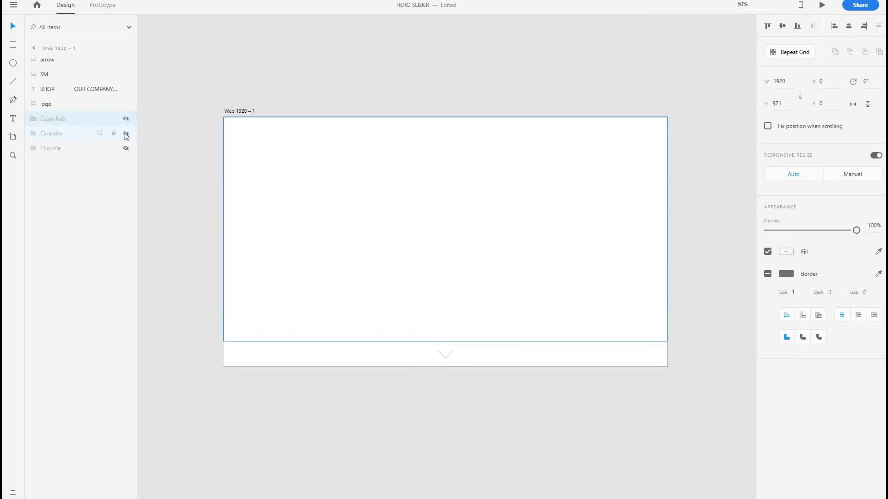
{"action": "left_click", "coordinate": [125, 148]}
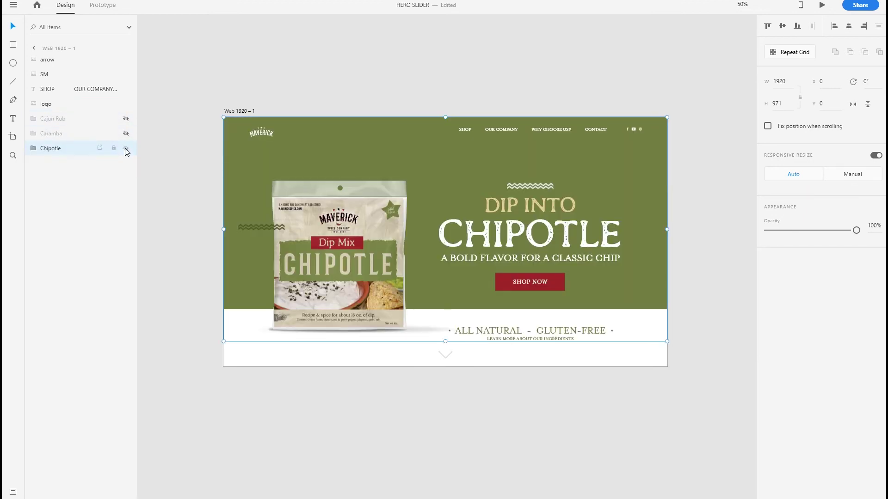
Duplicate the Web 1920 – 1 artboard and place the copy to its right at X 4333, Y 0.
{"action": "left_click", "coordinate": [230, 416]}
{"action": "scroll", "coordinate": [509, 424], "scroll_direction": "down", "scroll_amount": 2}
{"action": "left_click_drag", "start_coordinate": [508, 424], "coordinate": [347, 305]}
{"action": "scroll", "coordinate": [412, 348], "scroll_direction": "down", "scroll_amount": 3}
{"action": "left_click", "coordinate": [178, 176]}
{"action": "left_click_drag", "start_coordinate": [178, 176], "coordinate": [474, 183]}
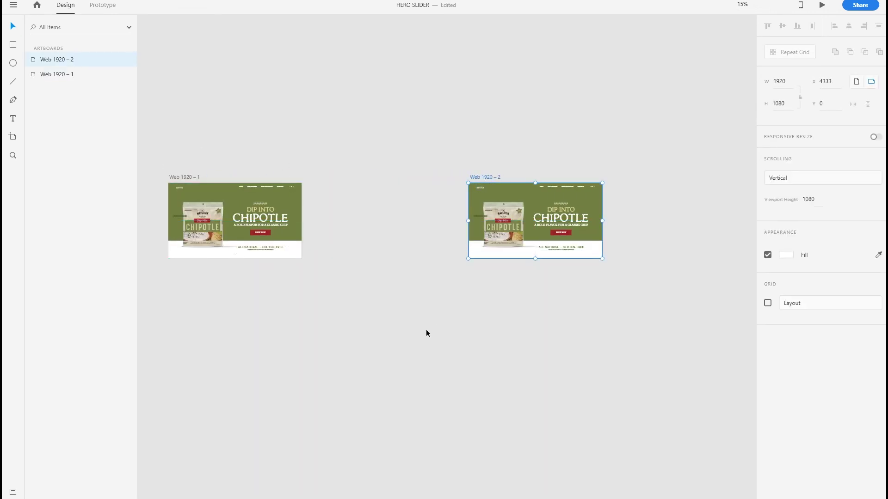
{"action": "left_click", "coordinate": [426, 329]}
Switch to prototyping and link the Chipotle group on Web 1920 – 1 to the Web 1920 – 2 artboard.
{"action": "scroll", "coordinate": [313, 252], "scroll_direction": "up", "scroll_amount": 2}
{"action": "mouse_move", "coordinate": [312, 251]}
{"action": "left_mouse_down"}
{"action": "mouse_move", "coordinate": [426, 268]}
{"action": "mouse_move", "coordinate": [416, 274]}
{"action": "left_mouse_up"}
{"action": "left_click", "coordinate": [393, 238]}
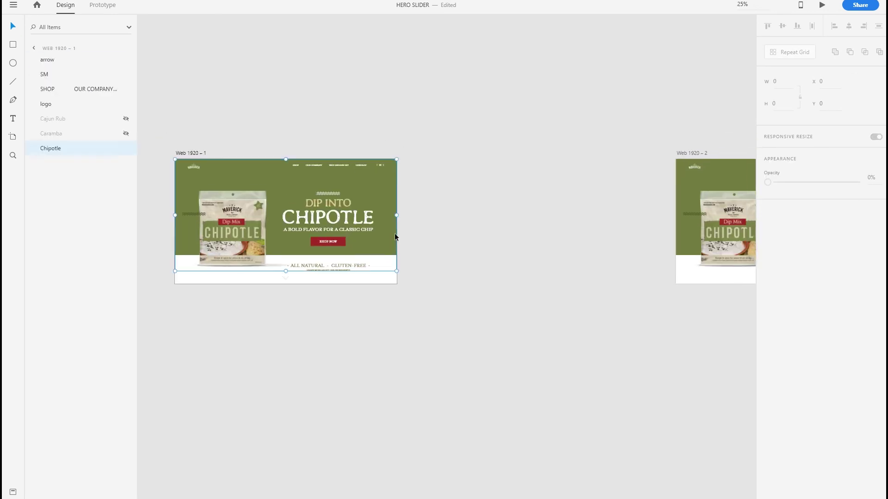
{"action": "left_click", "coordinate": [111, 5]}
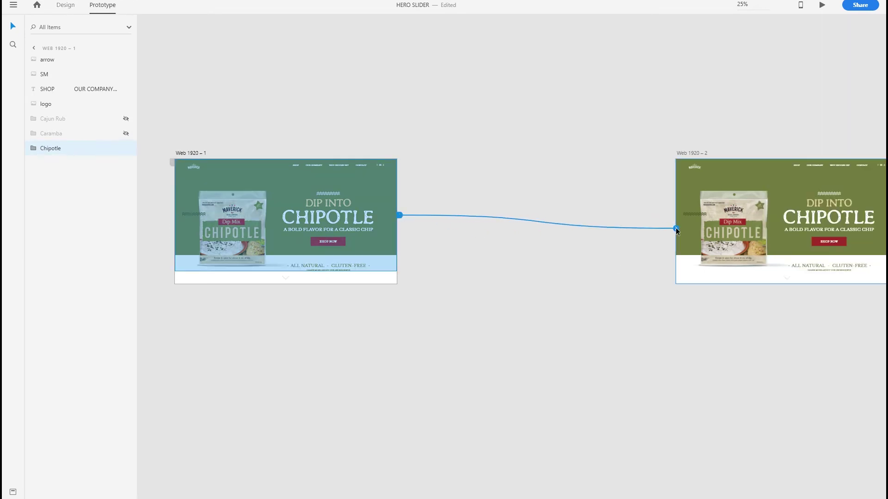
{"action": "left_click_drag", "start_coordinate": [676, 271], "coordinate": [676, 270]}
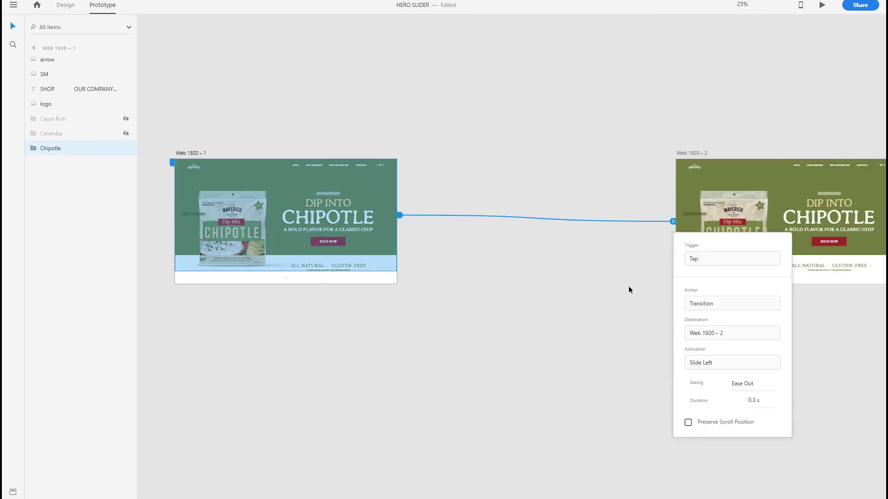
Use a Tap trigger and the Slide Left animation for the link to Web 1920 – 2.
{"action": "left_click", "coordinate": [715, 262]}
{"action": "left_click", "coordinate": [728, 364]}
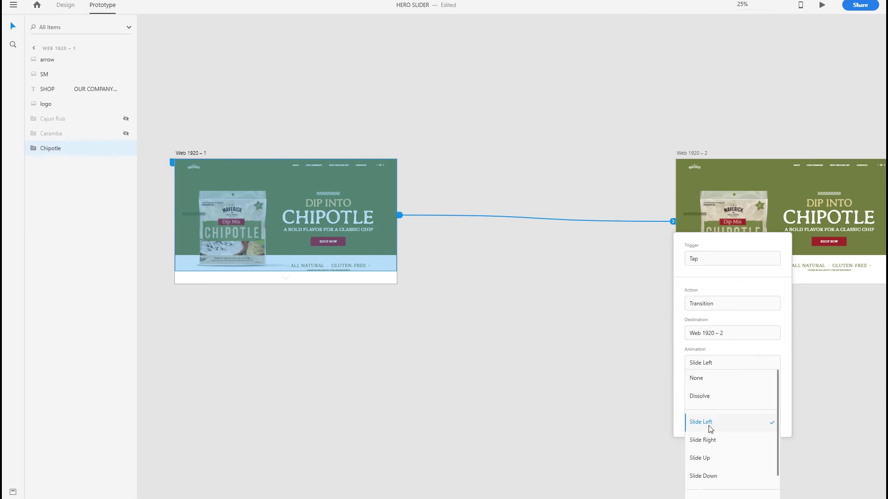
{"action": "left_click", "coordinate": [711, 425]}
{"action": "left_click", "coordinate": [460, 299]}
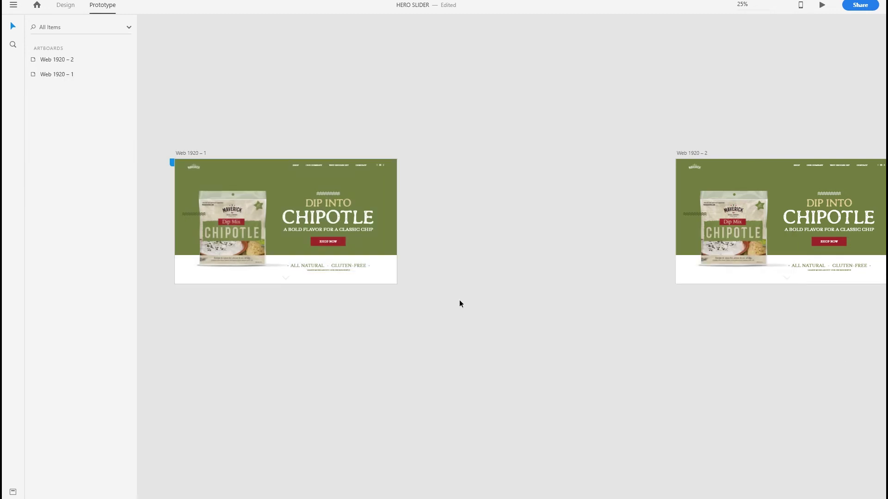
Return to design mode and move the Caramba group's package 2 image below the Web 1920 – 1 artboard, to X 129, Y 1128.
{"action": "scroll", "coordinate": [459, 299], "scroll_direction": "right", "scroll_amount": 2}
{"action": "left_click", "coordinate": [610, 148]}
{"action": "key", "text": "ctrl+Tab"}
{"action": "scroll", "coordinate": [442, 215], "scroll_direction": "right", "scroll_amount": 3}
{"action": "left_click_drag", "start_coordinate": [521, 229], "coordinate": [302, 210]}
{"action": "left_click", "coordinate": [440, 357]}
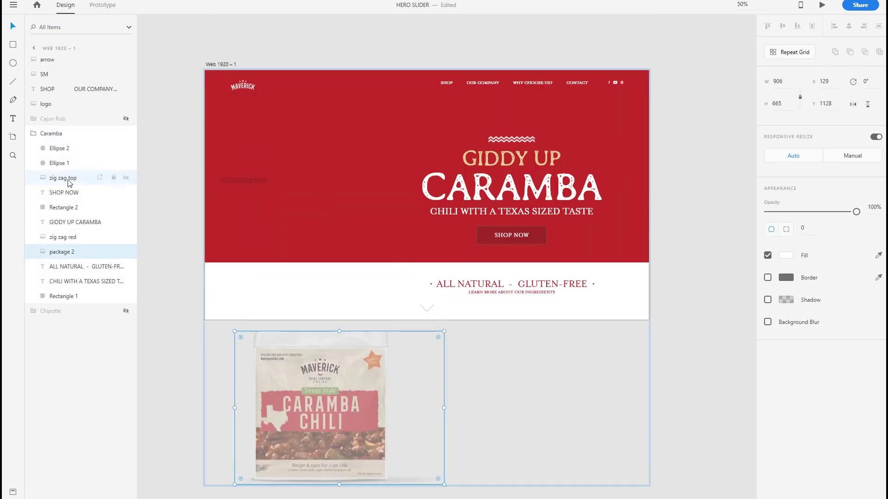
{"action": "left_click", "coordinate": [59, 239]}
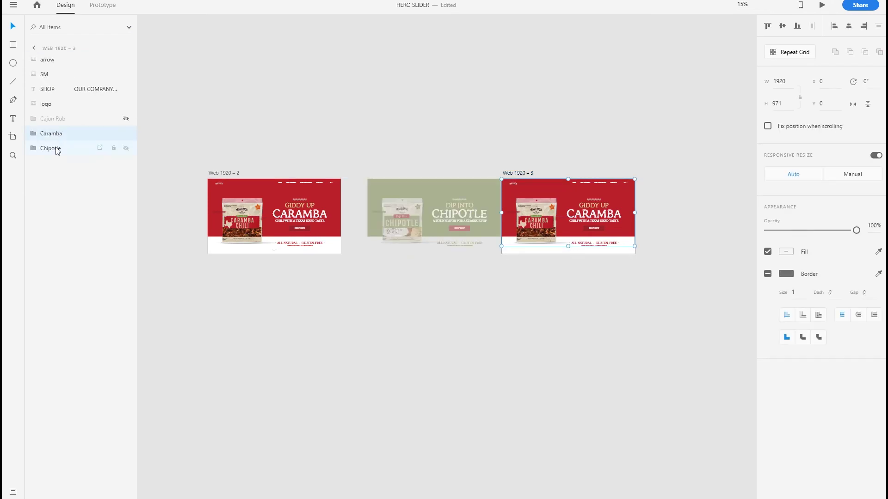
On Web 1920 – 3, delete the Chipotle group and move the Caramba group off the artboard's left edge.
{"action": "left_click", "coordinate": [56, 148]}
{"action": "key", "text": "Delete"}
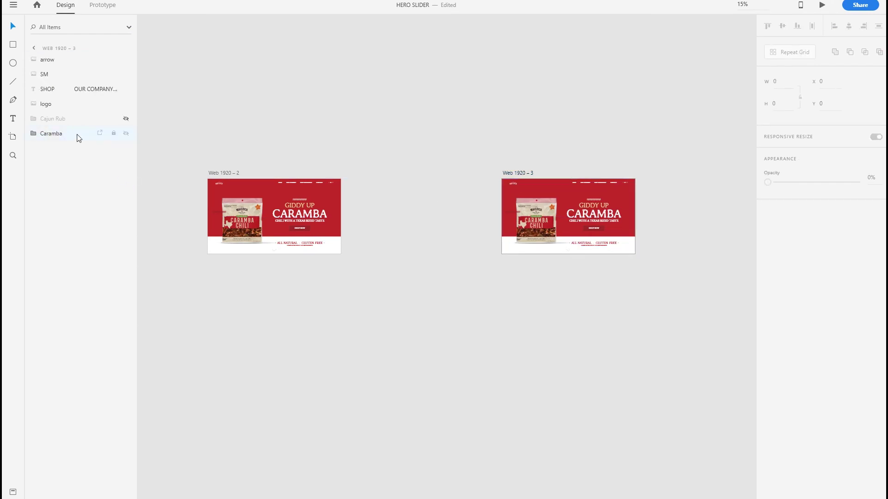
{"action": "left_click", "coordinate": [75, 134]}
{"action": "left_click_drag", "start_coordinate": [627, 227], "coordinate": [492, 228]}
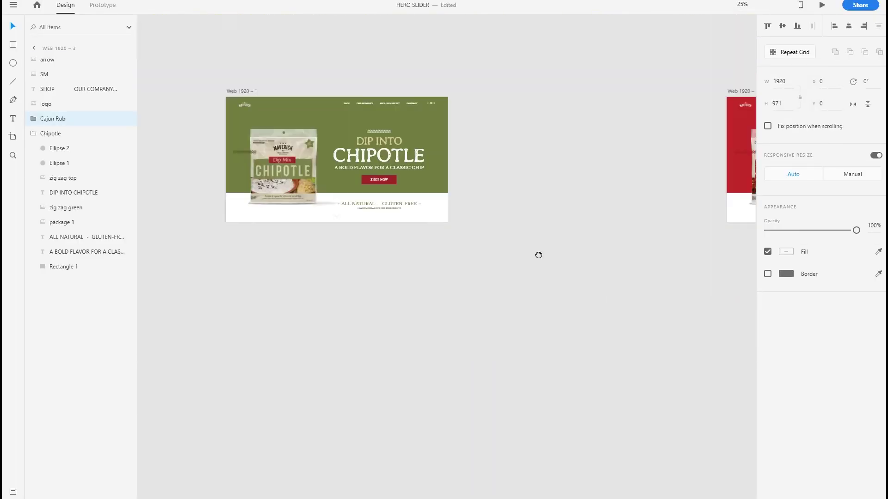
{"action": "key", "text": "ctrl+shift+s"}
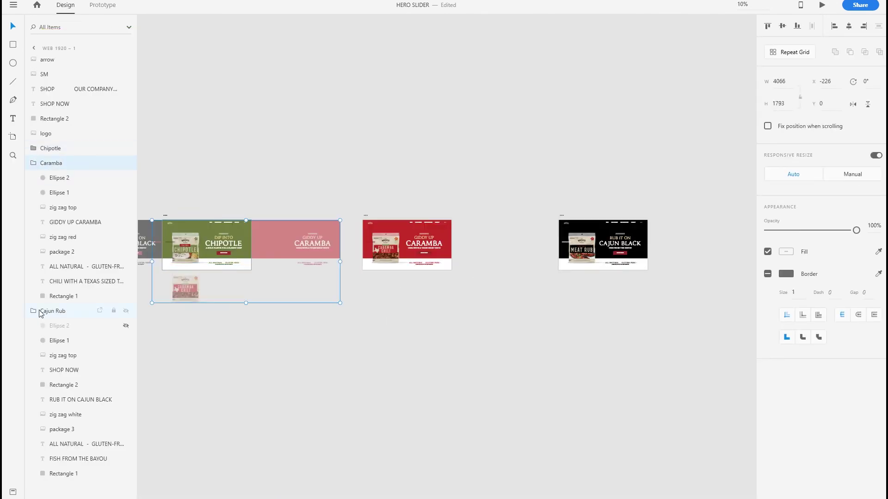
Collapse the Cajun Rub and Caramba groups on Web 1920 – 1 and place Caramba below Cajun Rub in the layer order.
{"action": "left_click", "coordinate": [33, 312]}
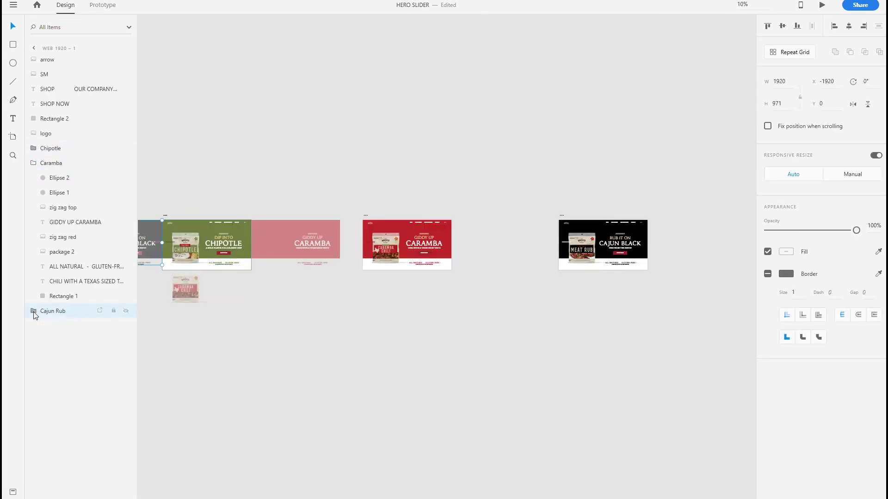
{"action": "left_click", "coordinate": [33, 164]}
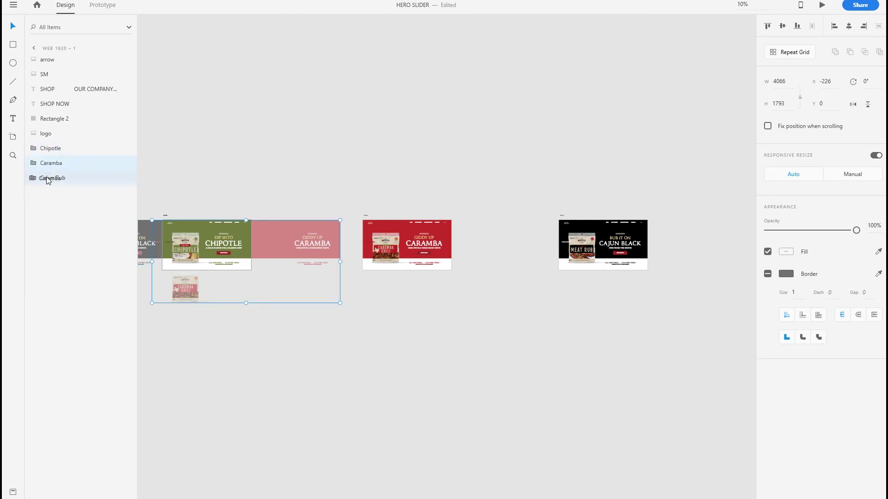
{"action": "left_click_drag", "start_coordinate": [48, 187], "coordinate": [51, 189]}
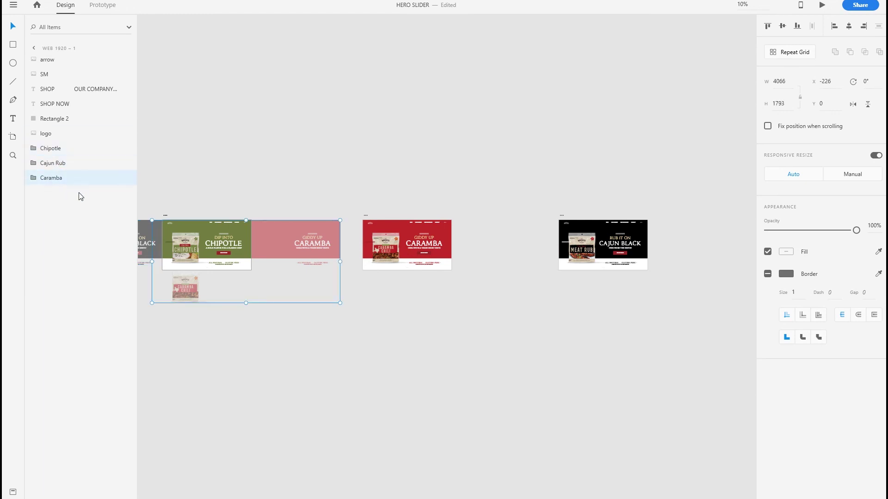
{"action": "left_click", "coordinate": [273, 161]}
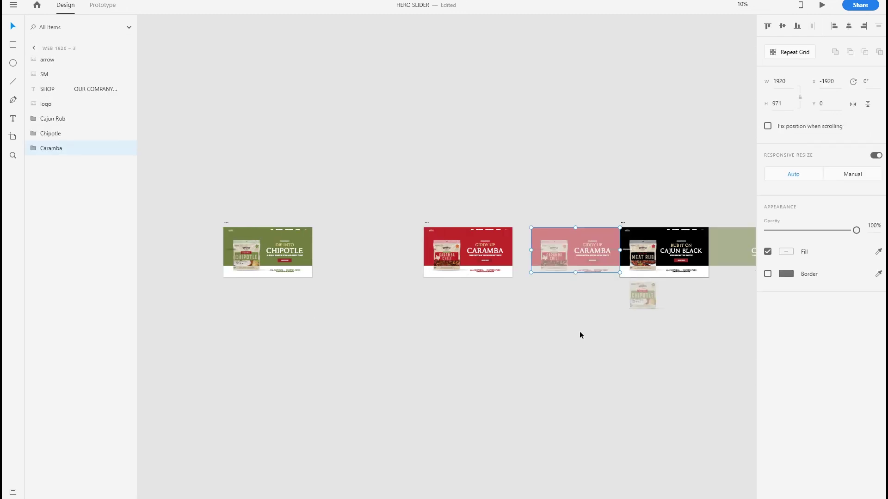
Preview the prototype and advance through the Chipotle, Caramba and Cajun Black slides to check the slider transitions.
{"action": "left_click", "coordinate": [579, 331]}
{"action": "left_click_drag", "start_coordinate": [588, 333], "coordinate": [550, 323]}
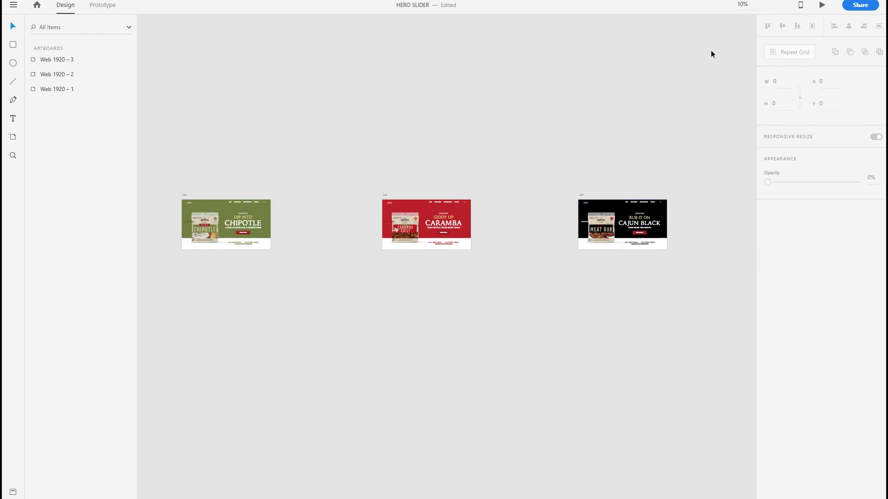
{"action": "left_click", "coordinate": [823, 5]}
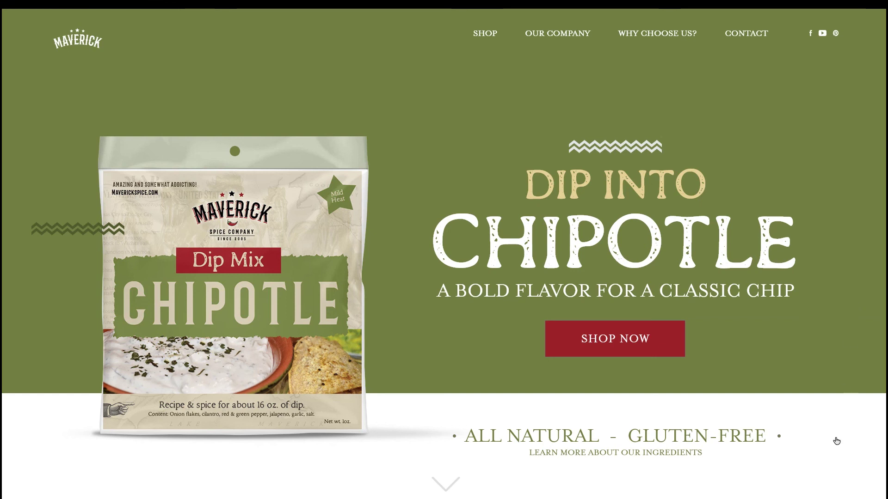
{"action": "left_click", "coordinate": [856, 238]}
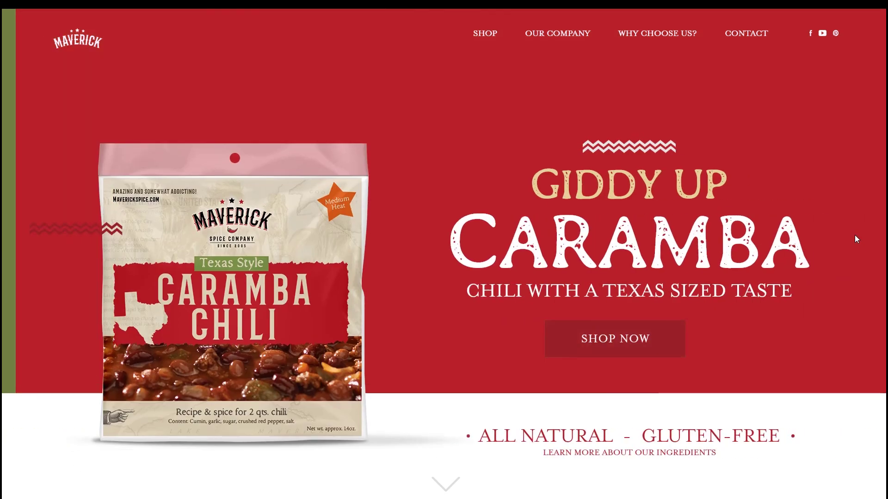
{"action": "left_click", "coordinate": [855, 238]}
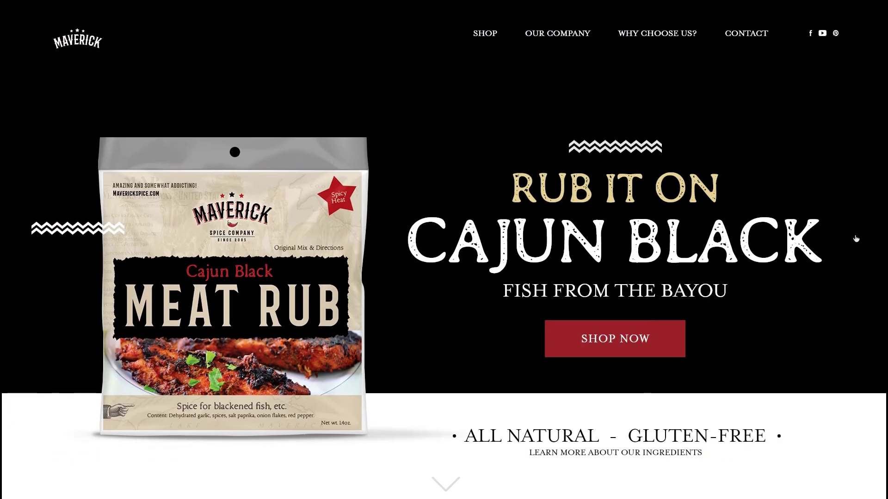
{"action": "left_click", "coordinate": [856, 239]}
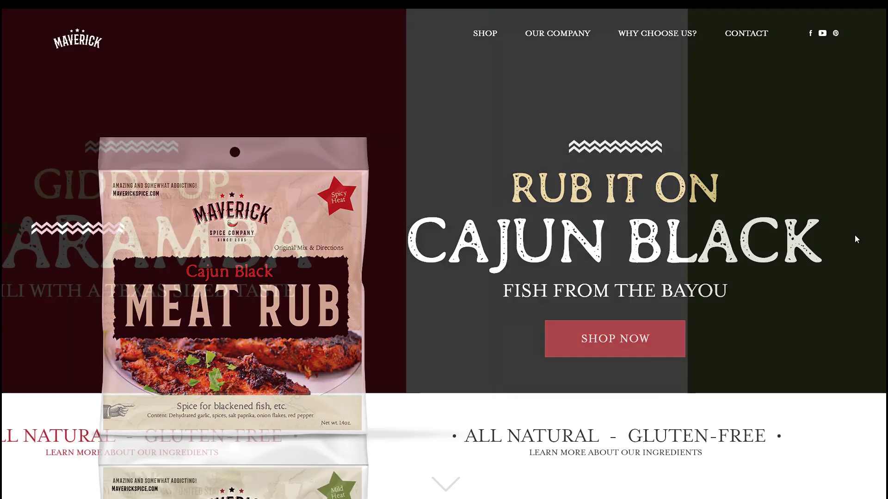